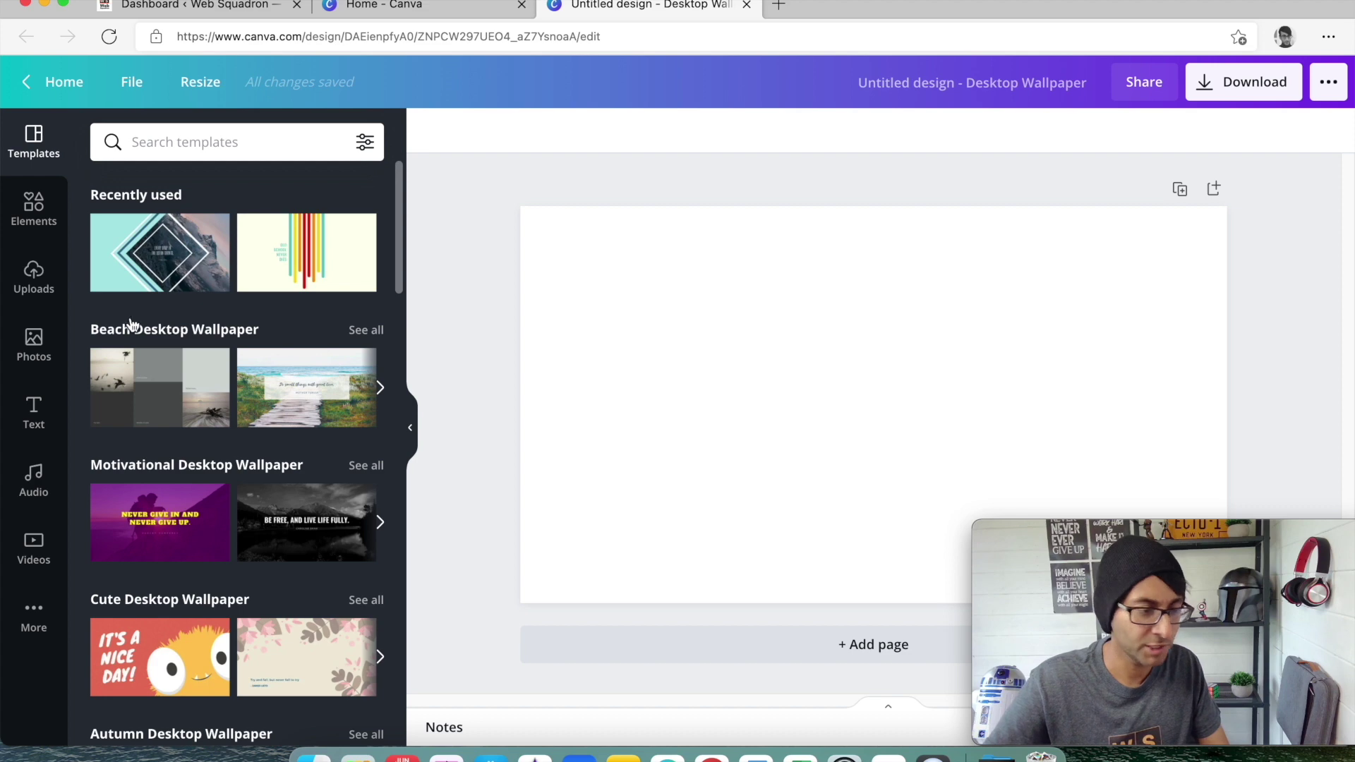
- Show all recently used elements and look through them for the orange and teal radial abstract image
{"action": "left_click", "coordinate": [34, 277]}
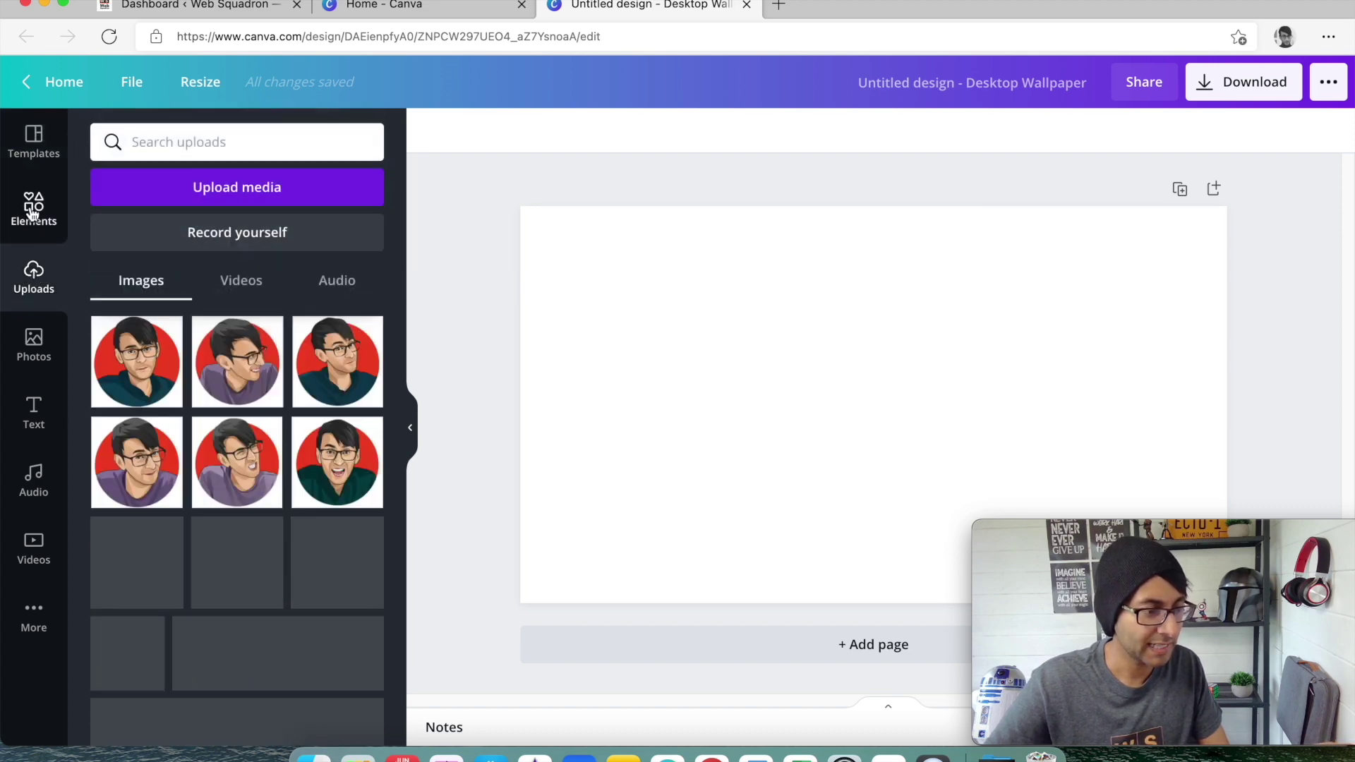
{"action": "left_click", "coordinate": [32, 210]}
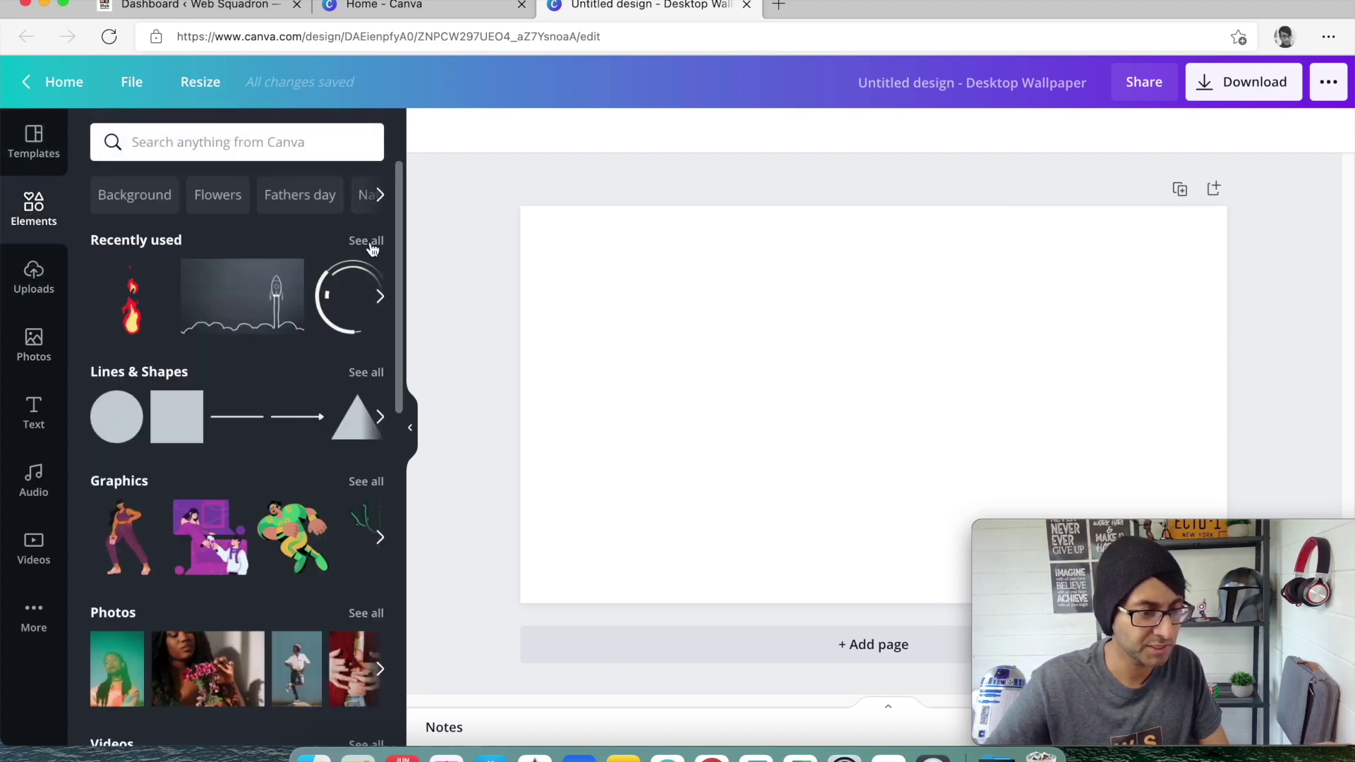
{"action": "left_click", "coordinate": [366, 242]}
{"action": "scroll", "coordinate": [303, 536], "scroll_direction": "down", "scroll_amount": 1}
{"action": "scroll", "coordinate": [289, 547], "scroll_direction": "down", "scroll_amount": 2}
{"action": "left_click_drag", "start_coordinate": [396, 344], "coordinate": [414, 644]}
{"action": "scroll", "coordinate": [273, 601], "scroll_direction": "down", "scroll_amount": 15}
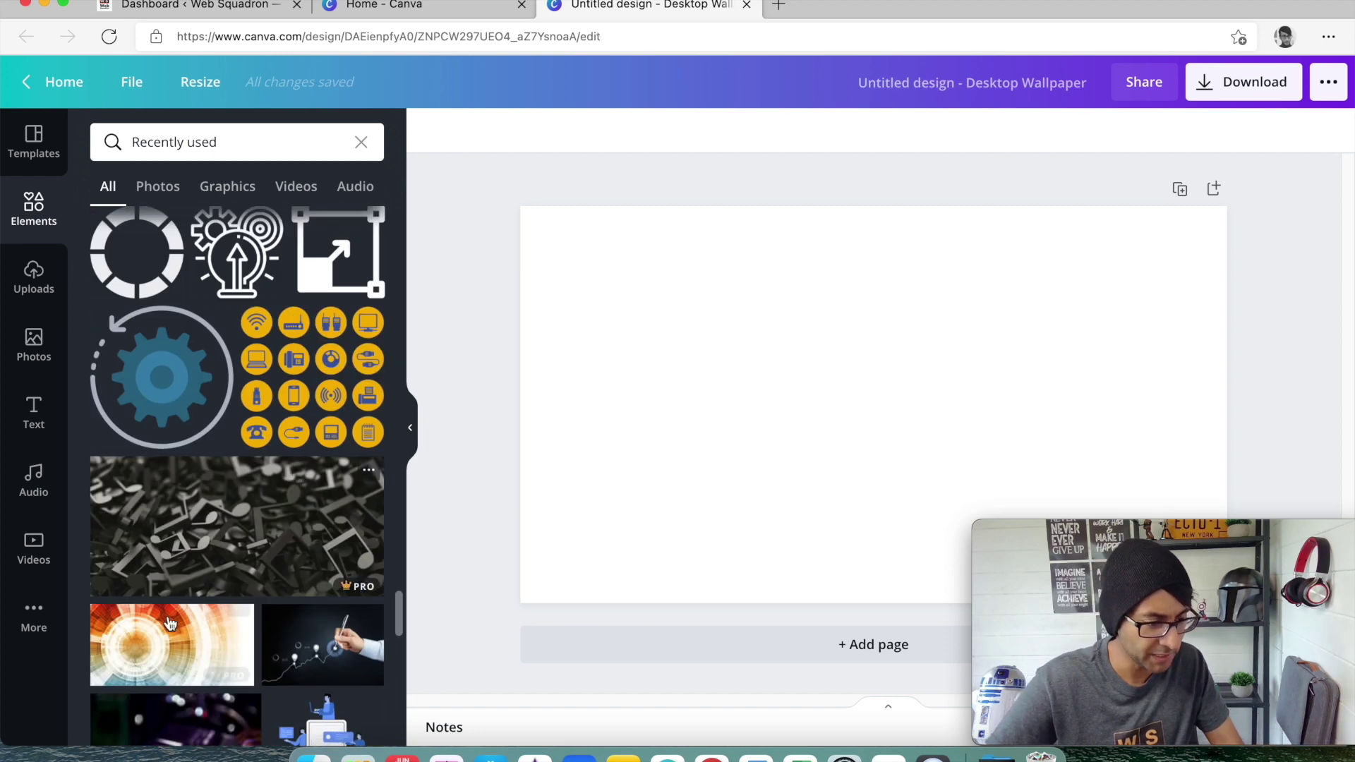
{"action": "left_click", "coordinate": [170, 622]}
{"action": "left_click_drag", "start_coordinate": [806, 439], "coordinate": [711, 424]}
{"action": "key", "text": "Delete"}
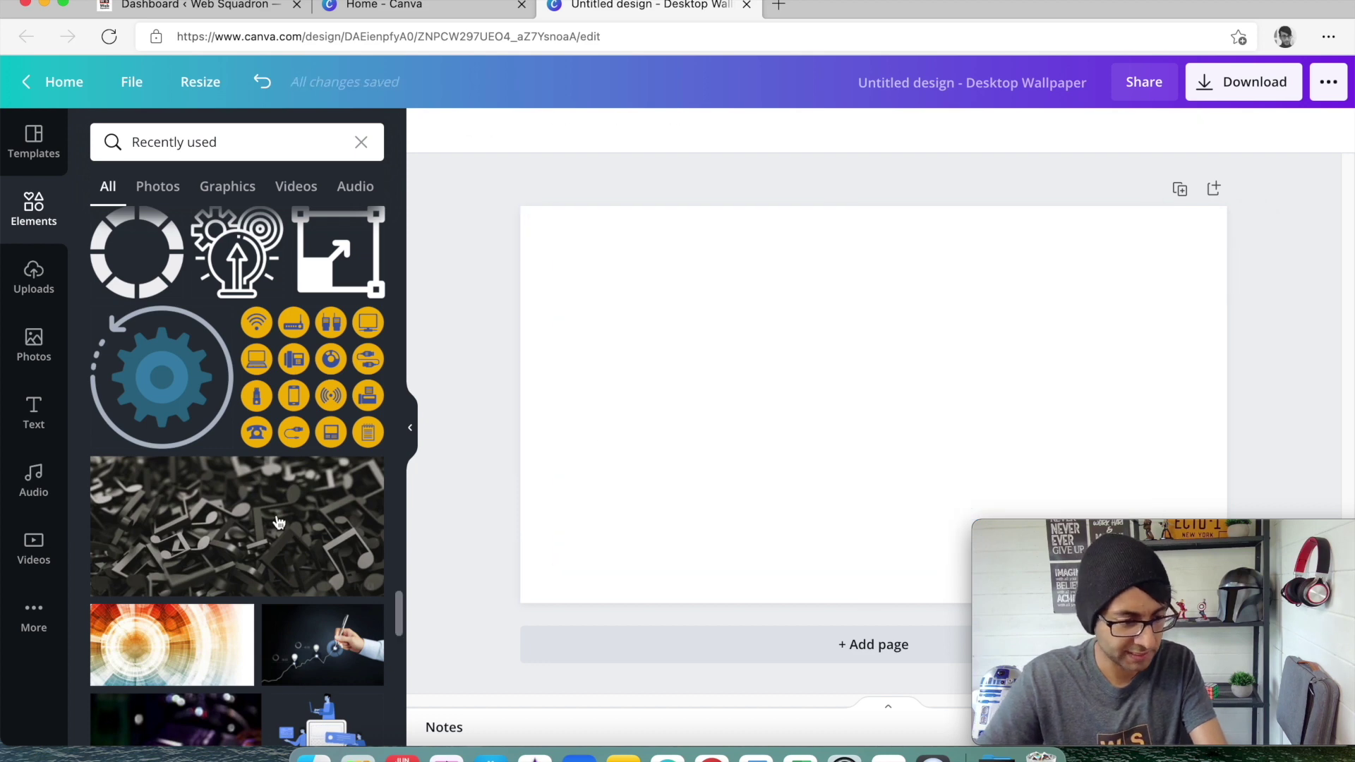
- Add the orange radial abstract image at the page's top-left corner and enlarge it to cover the whole page
{"action": "left_click_drag", "start_coordinate": [180, 635], "coordinate": [613, 245]}
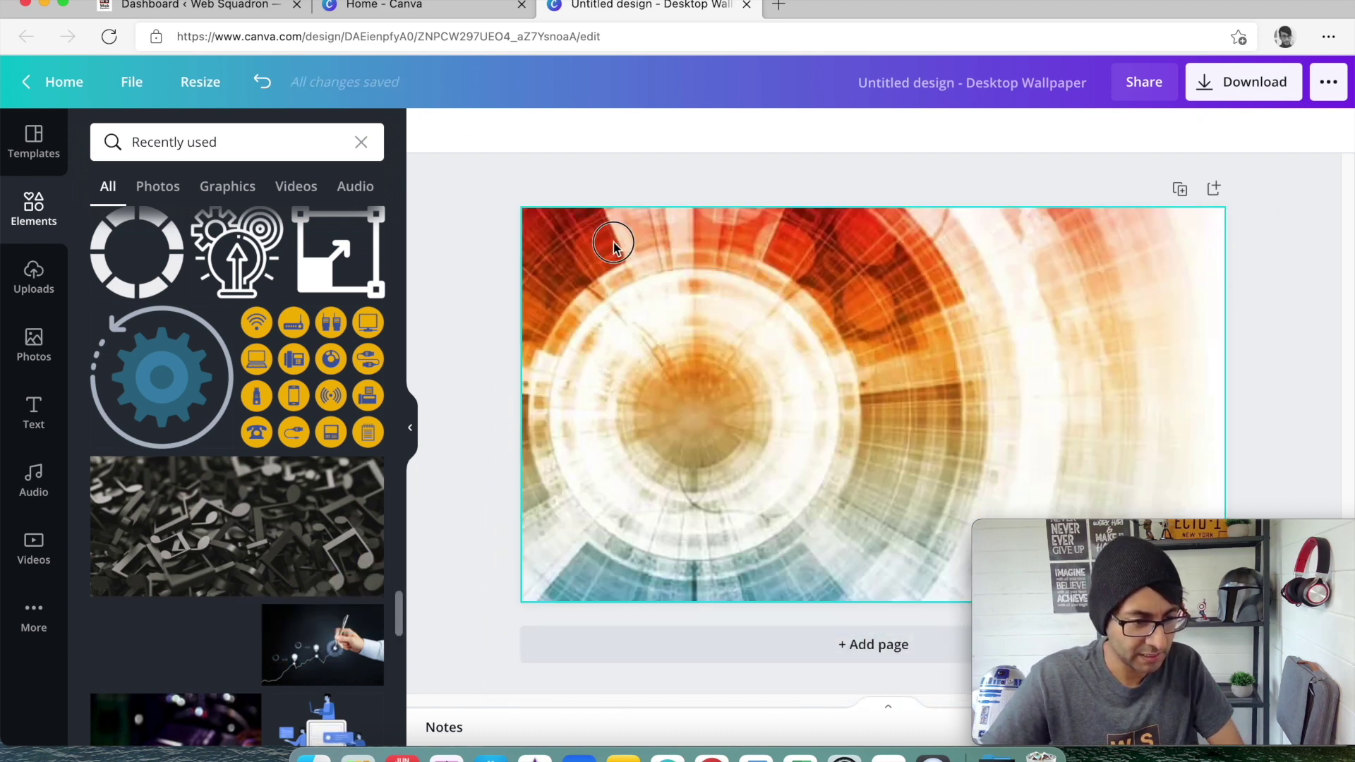
{"action": "left_click_drag", "start_coordinate": [717, 394], "coordinate": [698, 363]}
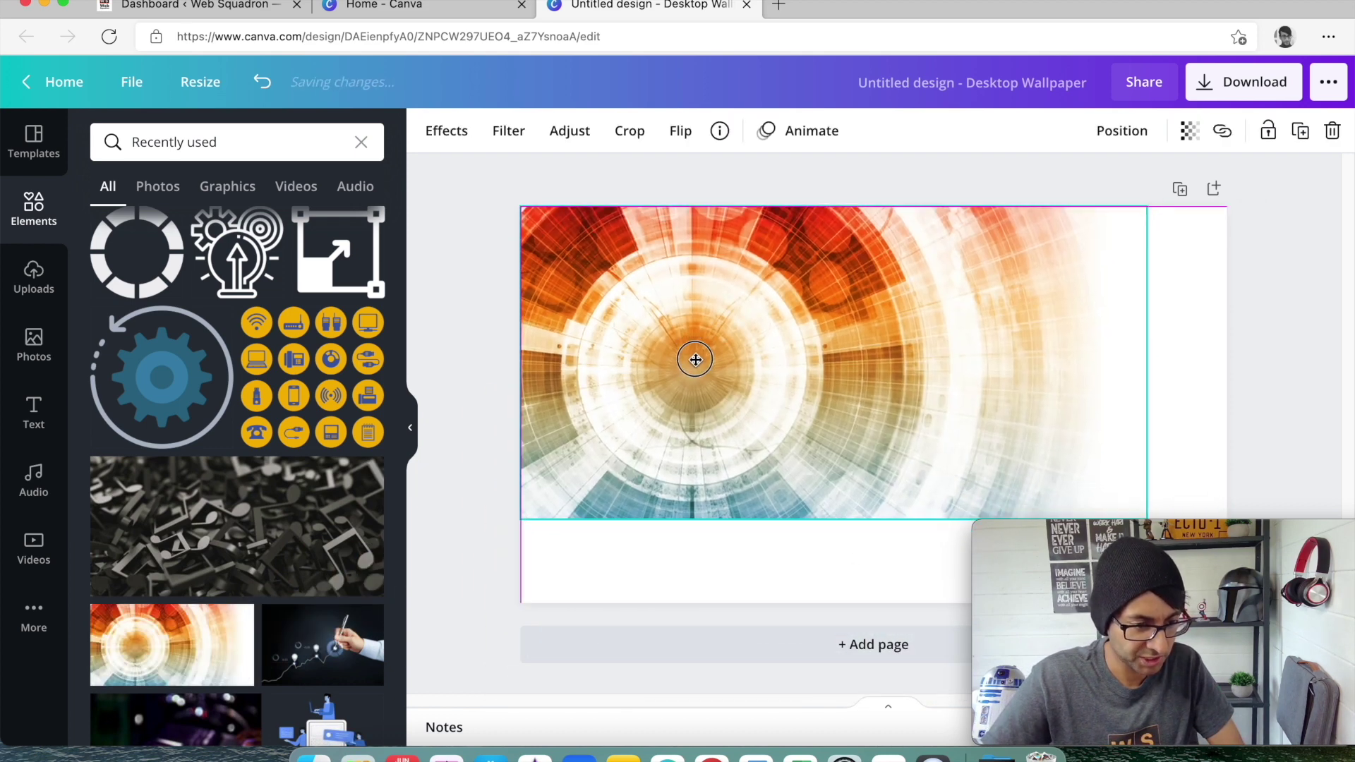
{"action": "left_click_drag", "start_coordinate": [1045, 533], "coordinate": [716, 630]}
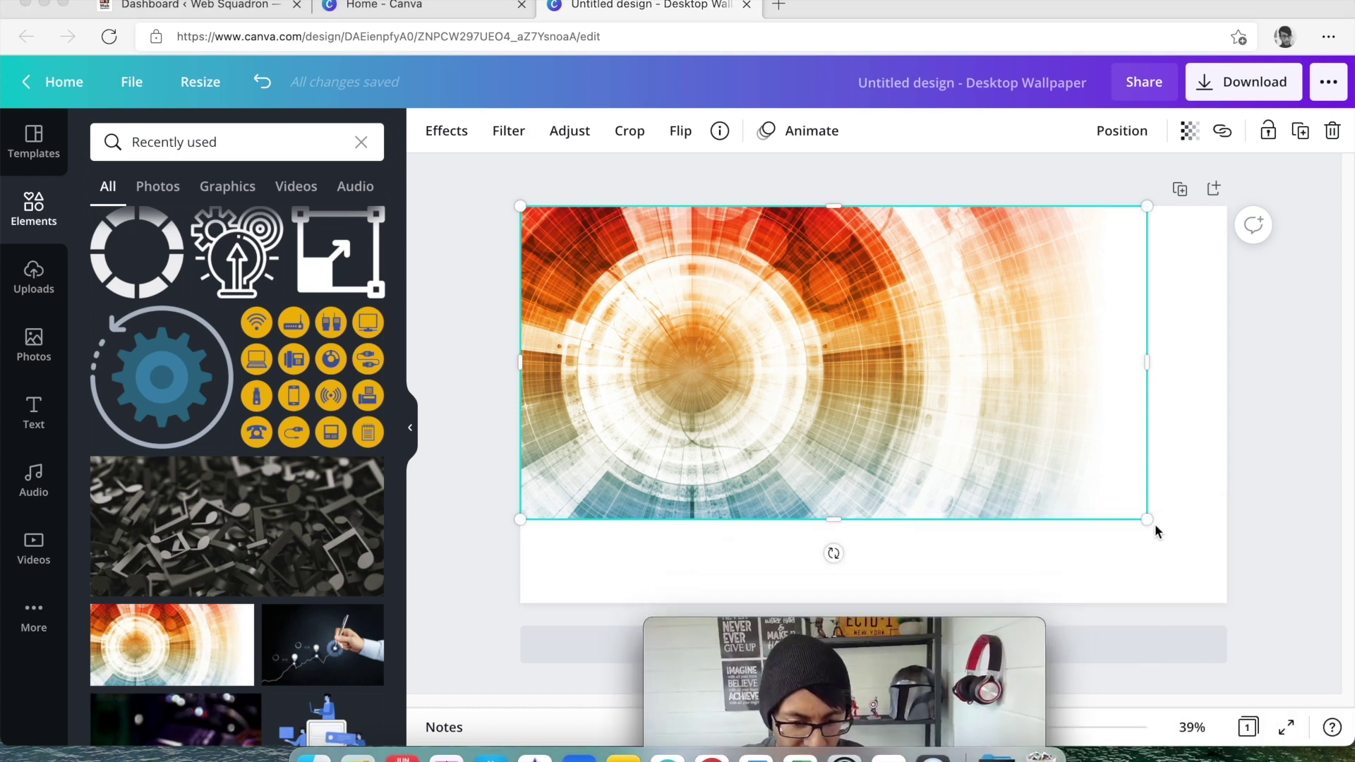
{"action": "left_click_drag", "start_coordinate": [1157, 534], "coordinate": [1298, 672]}
{"action": "left_click_drag", "start_coordinate": [882, 670], "coordinate": [1216, 559]}
- Flip the full-page abstract image horizontally so its circular centre sits on the right side
{"action": "left_click", "coordinate": [917, 384]}
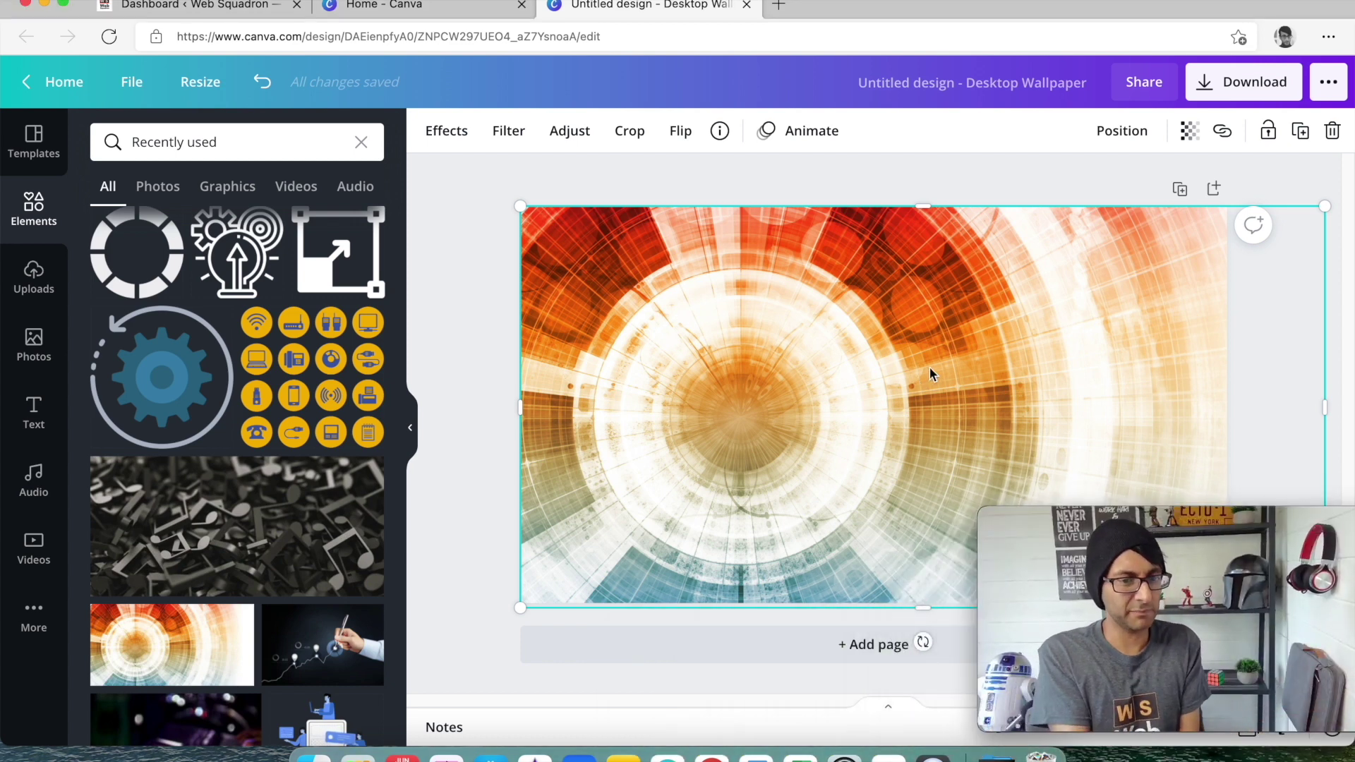
{"action": "left_click", "coordinate": [669, 133]}
{"action": "left_click", "coordinate": [706, 182]}
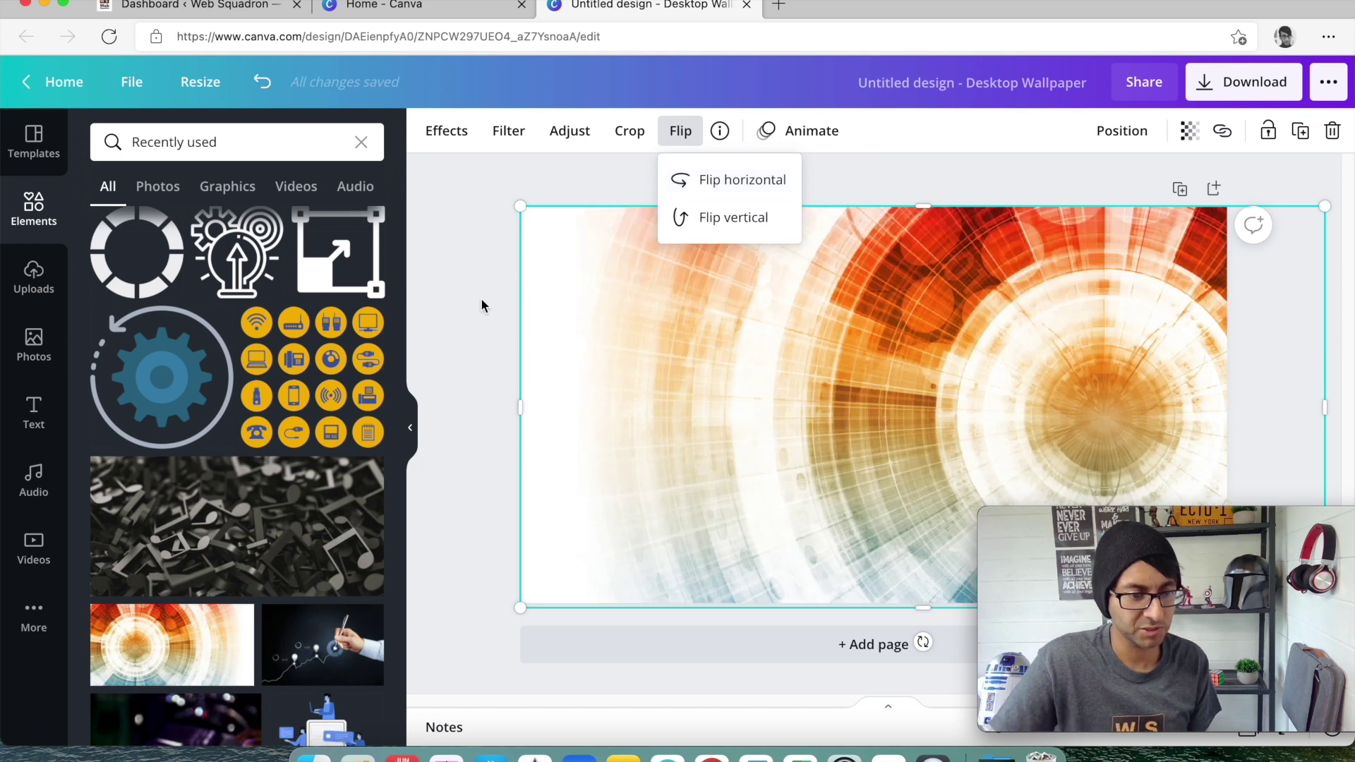
{"action": "left_click", "coordinate": [454, 239]}
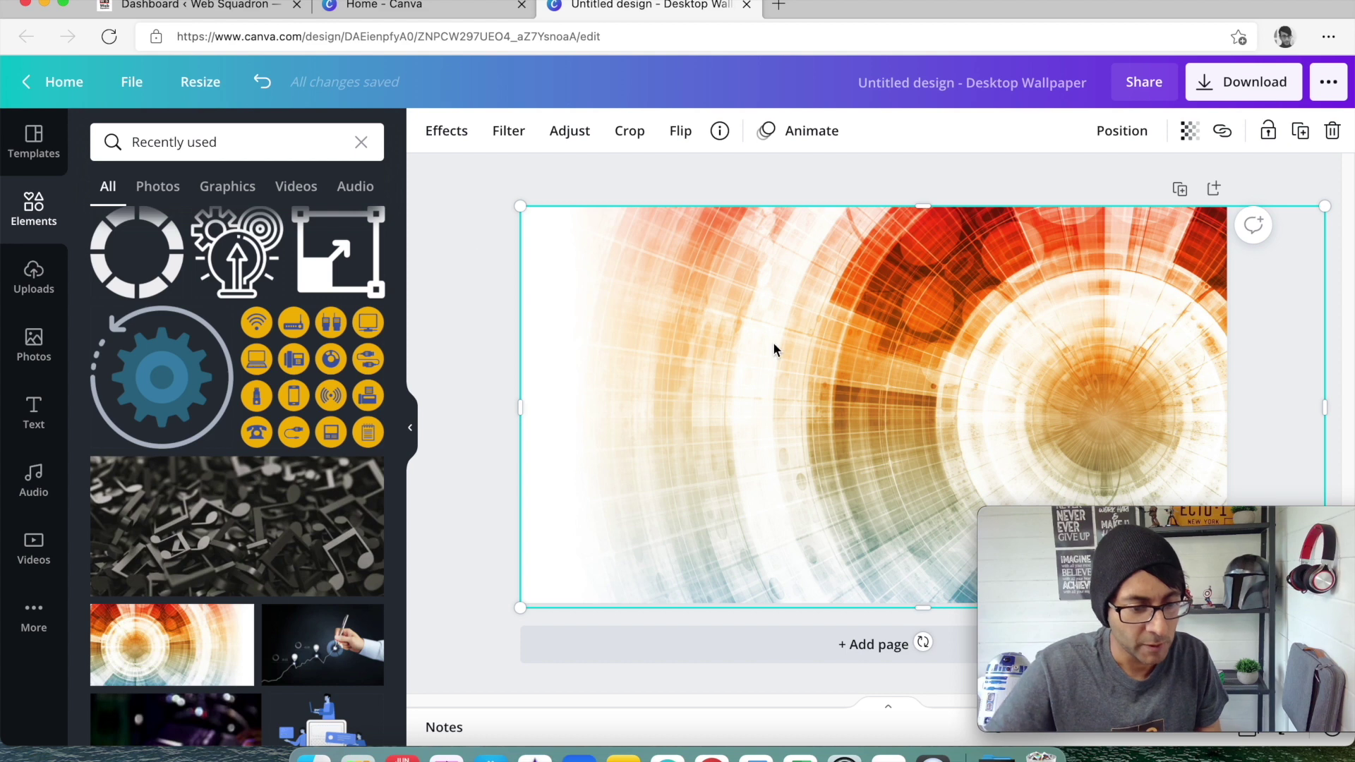
- Duplicate the abstract image and set the copy's saturation to -100
{"action": "key", "text": "shift+Right"}
{"action": "key", "text": "shift+Right"}
{"action": "key", "text": "shift+Down"}
{"action": "key", "text": "shift+Down"}
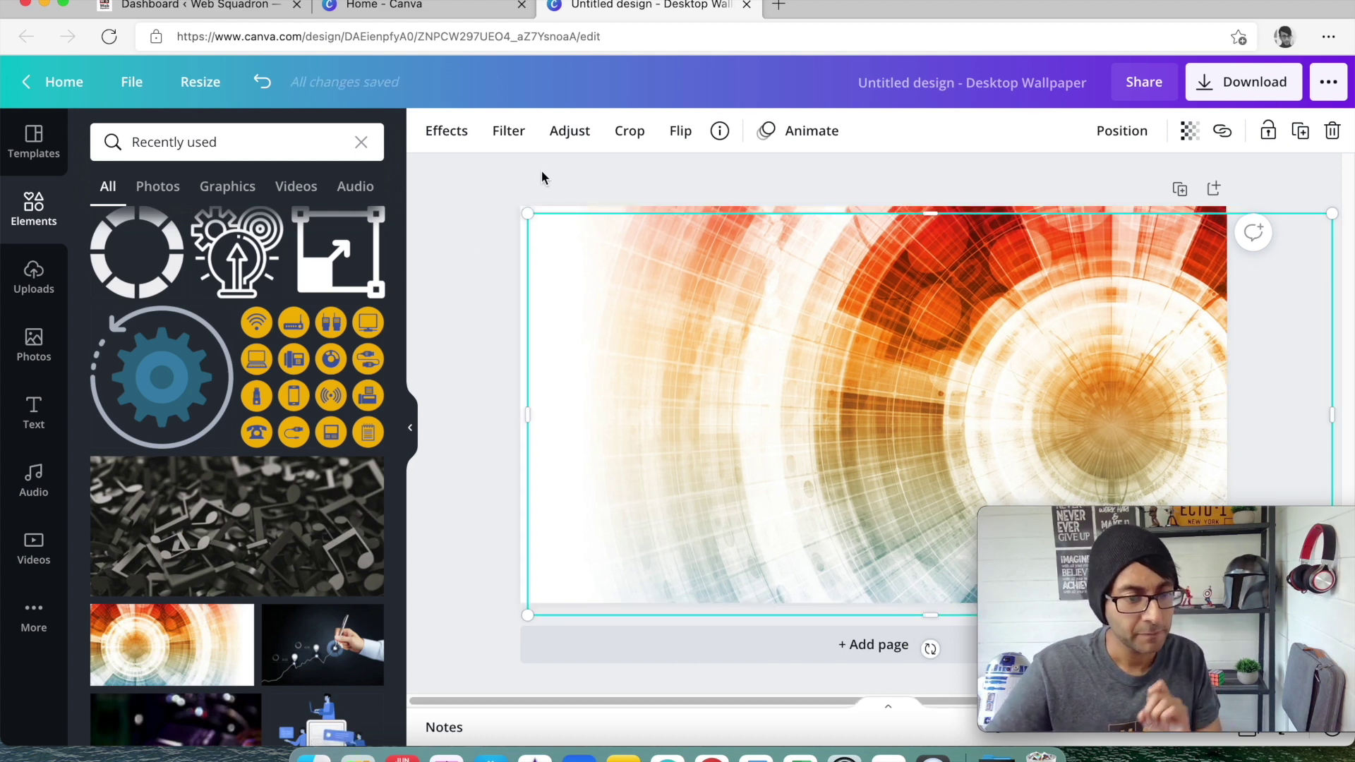
{"action": "left_click", "coordinate": [570, 144]}
{"action": "left_click_drag", "start_coordinate": [242, 256], "coordinate": [160, 258]}
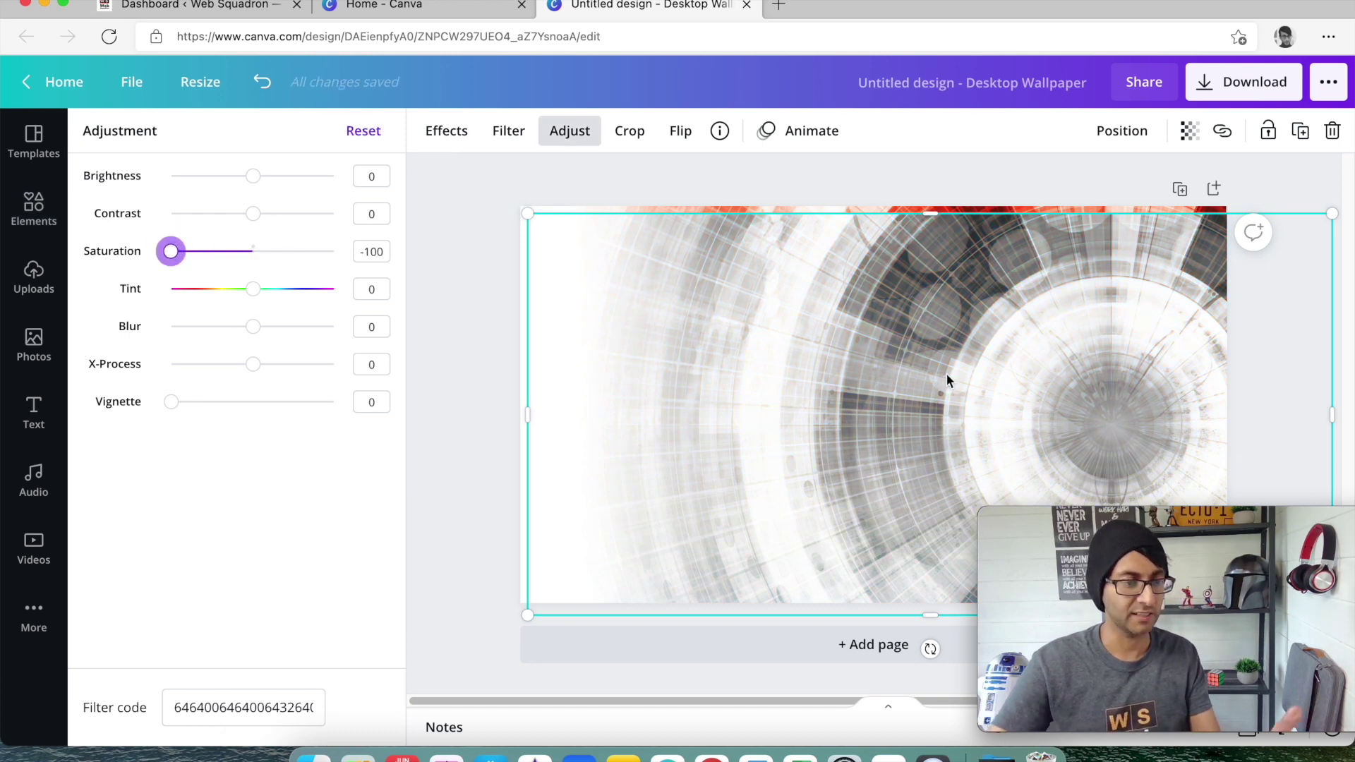
- Crop the grayscale copy to the lower half of the page and align it exactly over the coloured original
{"action": "left_click_drag", "start_coordinate": [934, 214], "coordinate": [924, 476]}
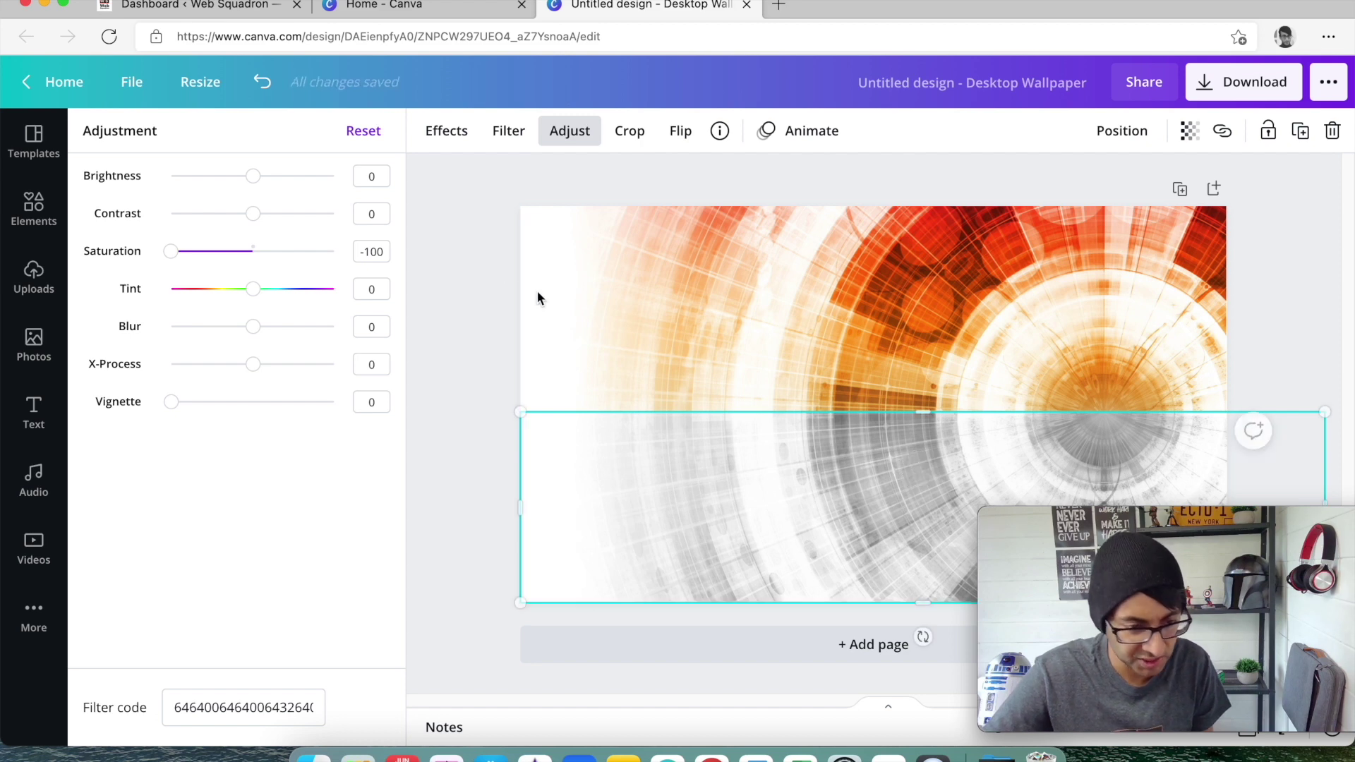
{"action": "left_click", "coordinate": [499, 281]}
{"action": "left_click", "coordinate": [1276, 233]}
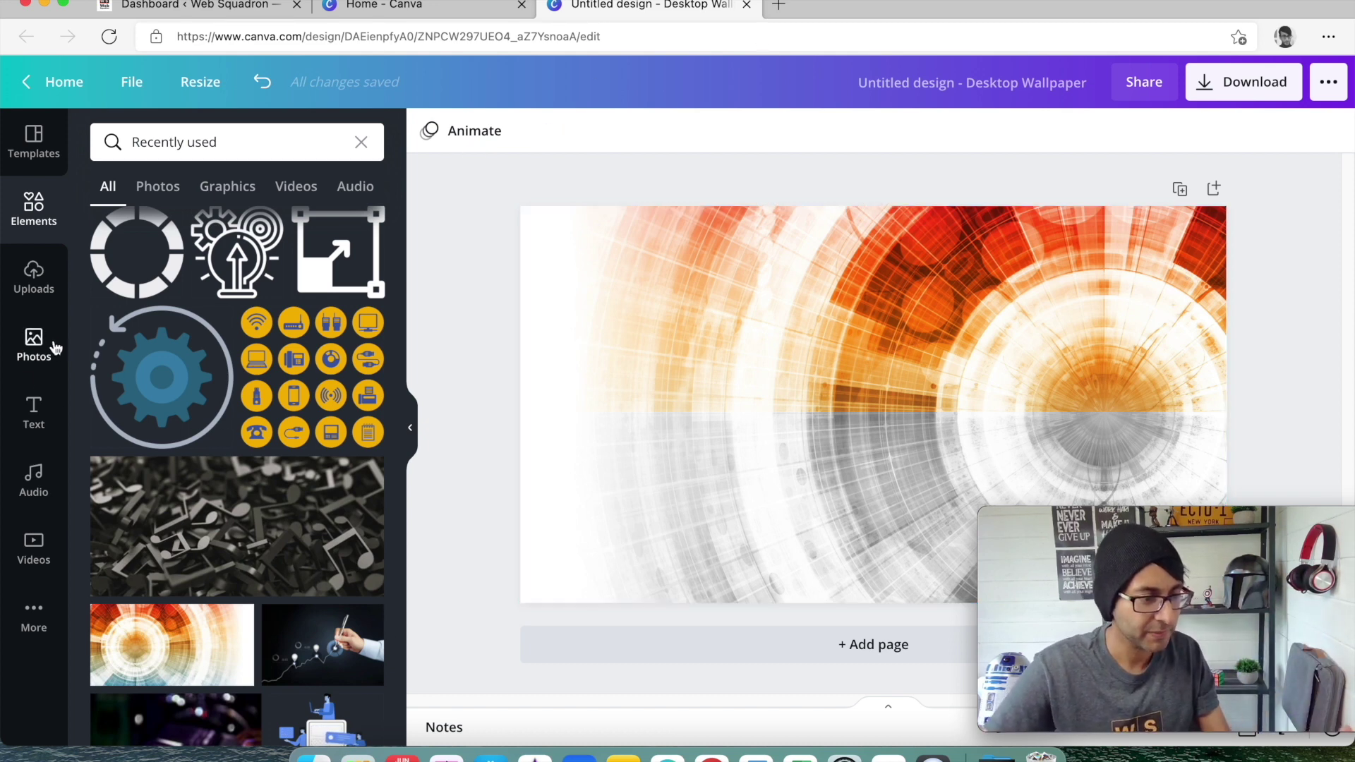
- Search the elements for "circle animated" and browse the results for a suitable ring graphic
{"action": "double_click", "coordinate": [243, 144]}
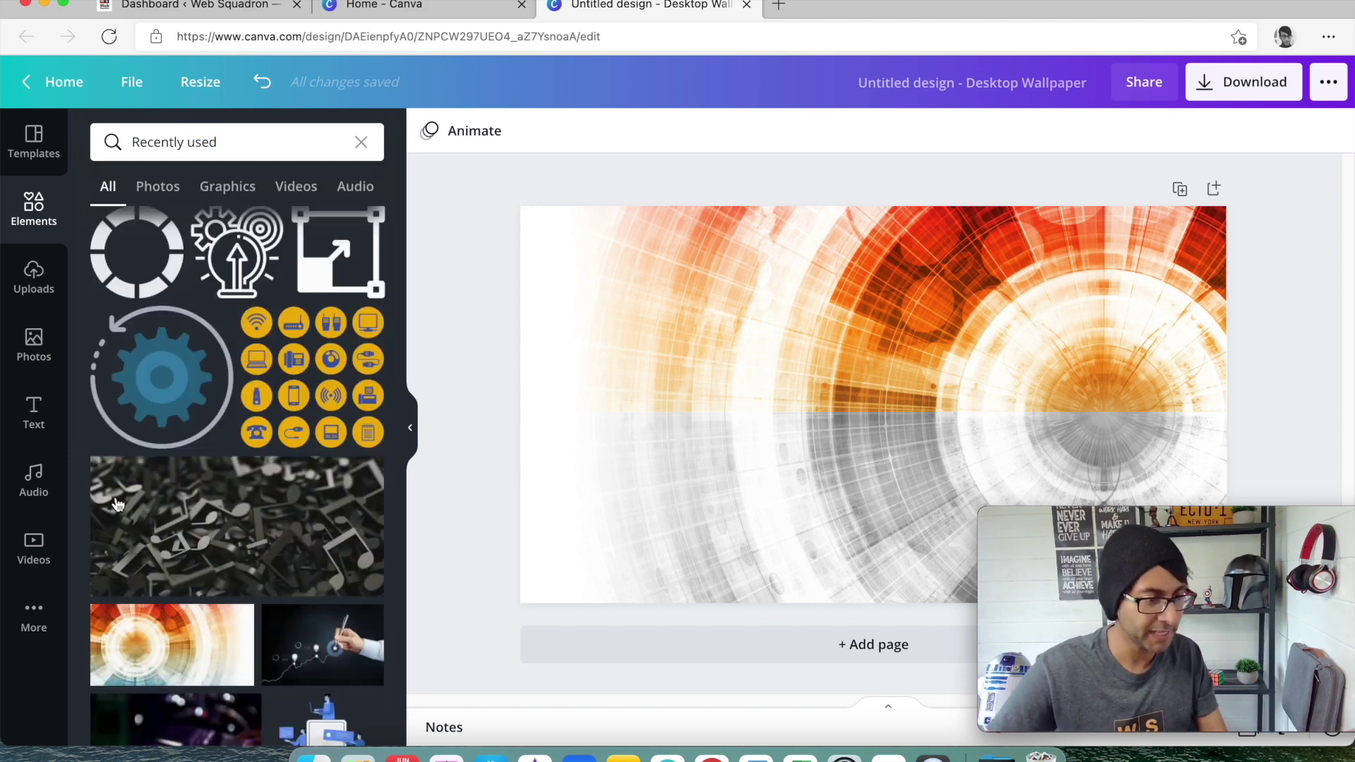
{"action": "left_click", "coordinate": [246, 157]}
{"action": "key", "text": "BackSpace"}
{"action": "key", "text": "BackSpace"}
{"action": "key", "text": "BackSpace"}
{"action": "key", "text": "BackSpace"}
{"action": "key", "text": "BackSpace"}
{"action": "key", "text": "BackSpace"}
{"action": "key", "text": "BackSpace"}
{"action": "key", "text": "BackSpace"}
{"action": "key", "text": "BackSpace"}
{"action": "key", "text": "BackSpace"}
{"action": "key", "text": "BackSpace"}
{"action": "type", "text": "circle"}
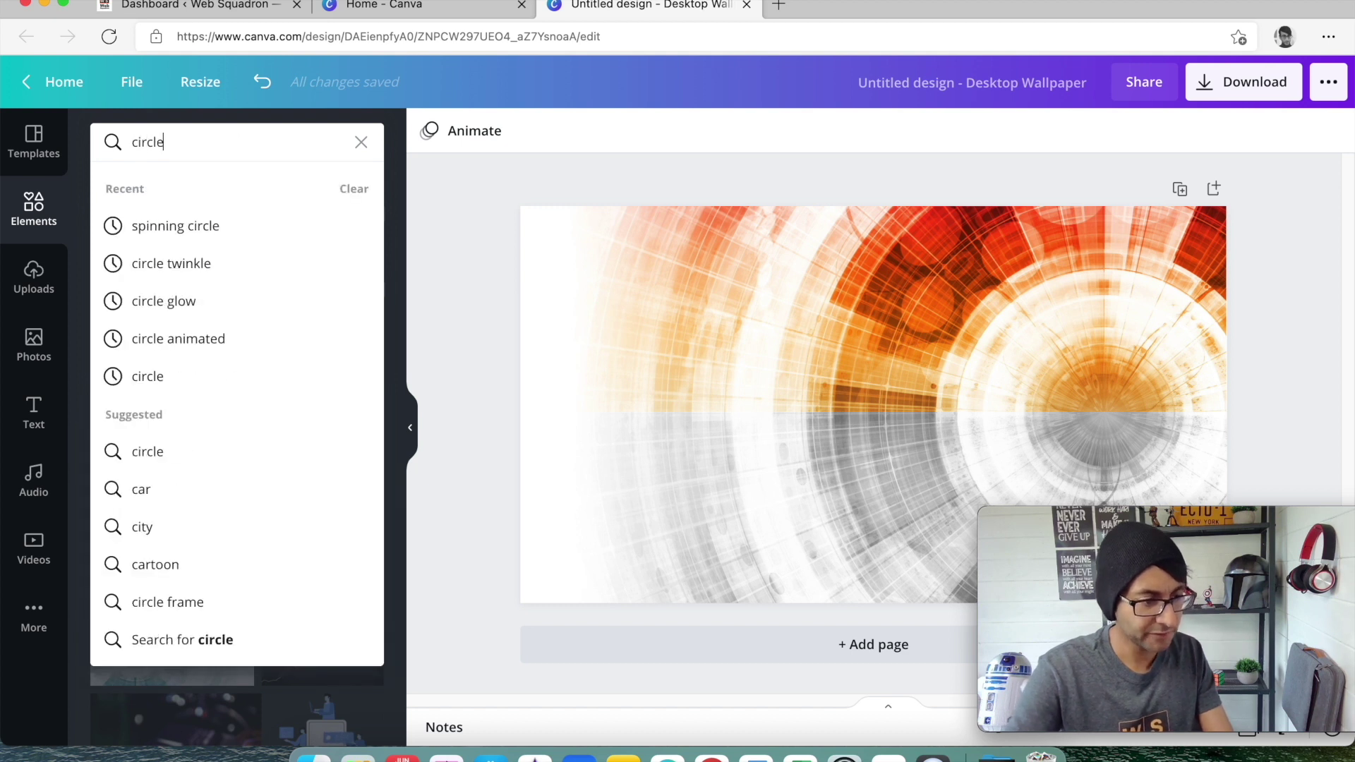
{"action": "type", "text": " animated"}
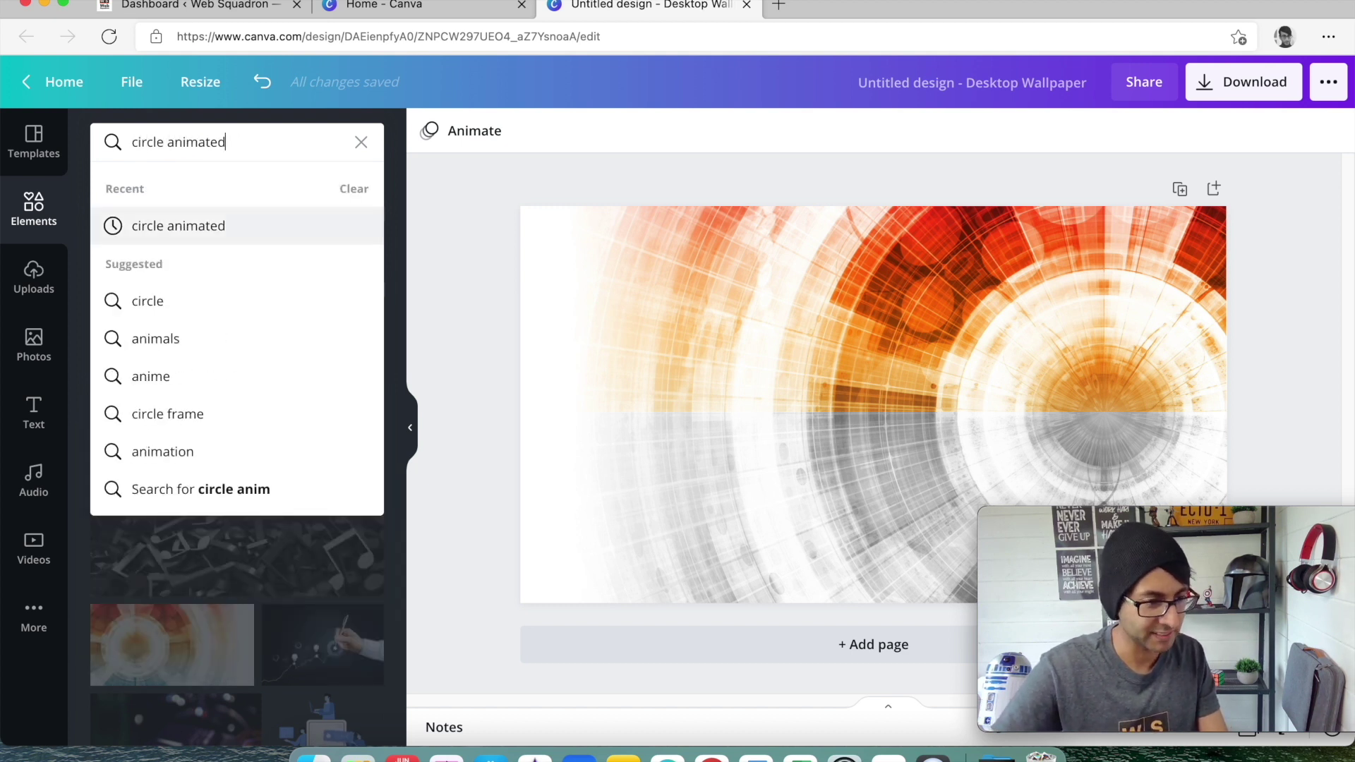
{"action": "key", "text": "Return"}
{"action": "scroll", "coordinate": [324, 480], "scroll_direction": "down", "scroll_amount": 5}
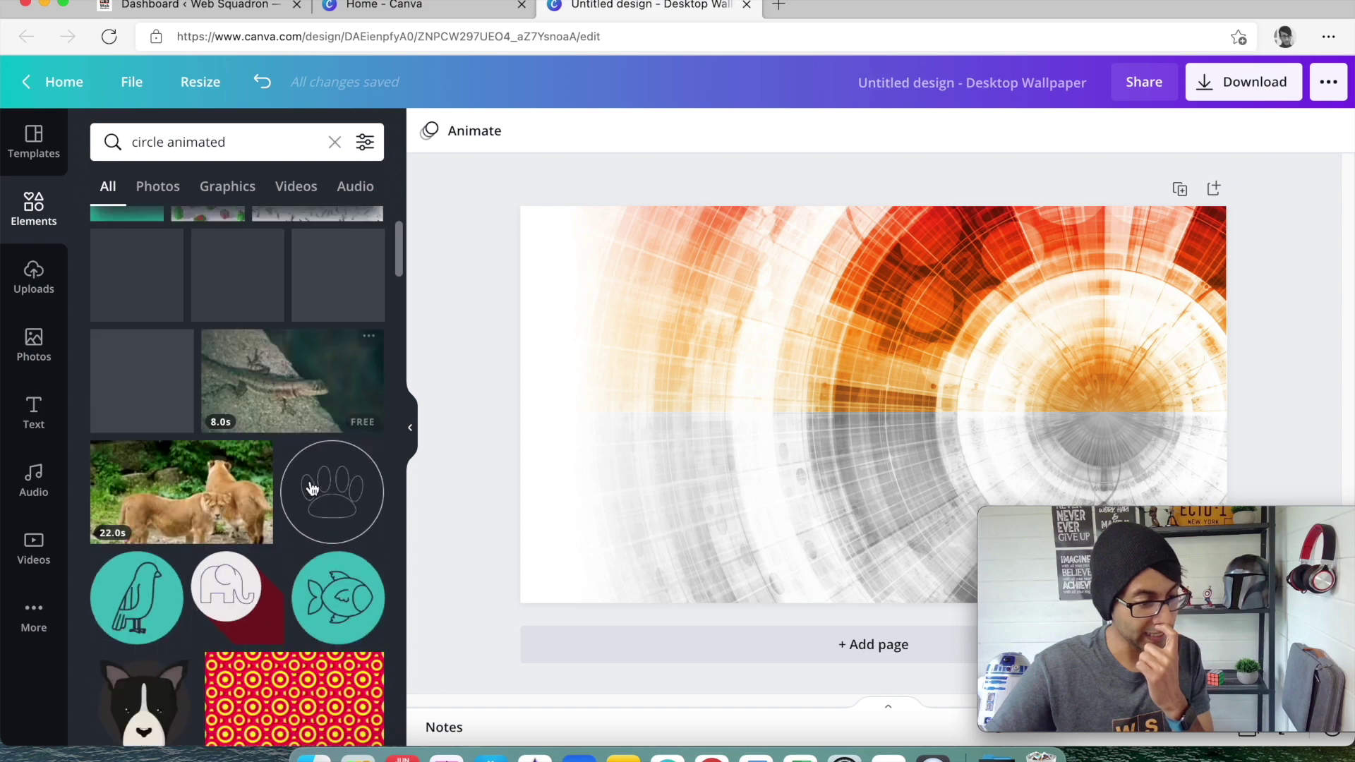
{"action": "scroll", "coordinate": [313, 489], "scroll_direction": "down", "scroll_amount": 3}
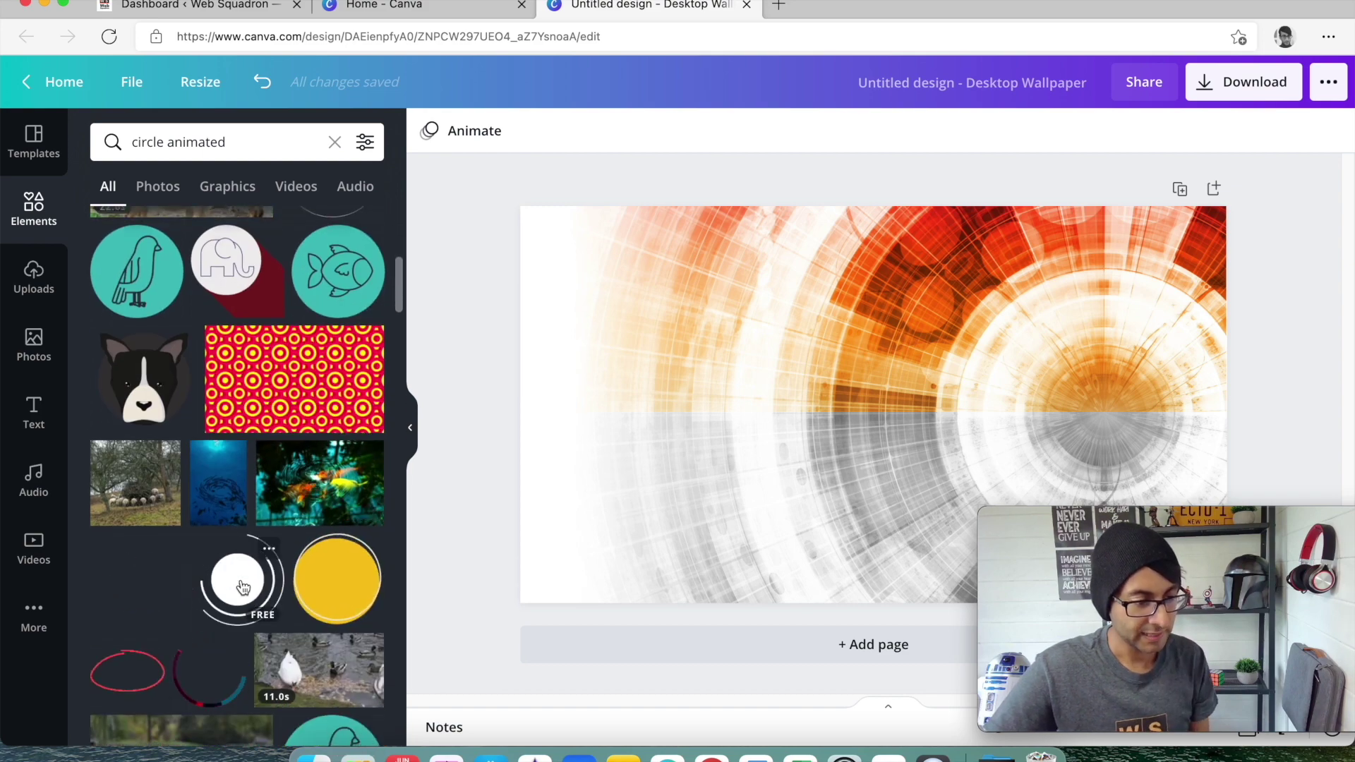
{"action": "scroll", "coordinate": [296, 565], "scroll_direction": "down", "scroll_amount": 10}
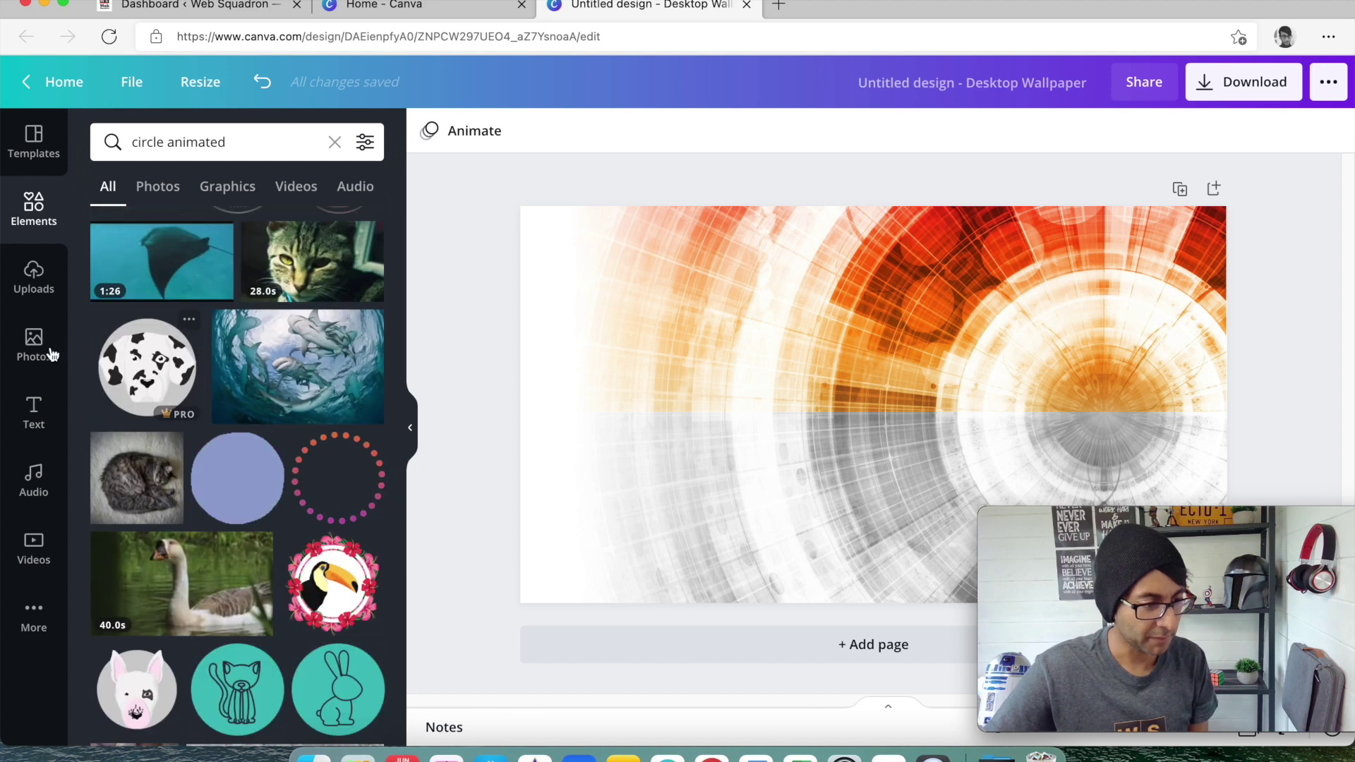
- Return to the full list of recently used elements and add the animated spinning white ring graphic to the page
{"action": "left_click", "coordinate": [334, 142]}
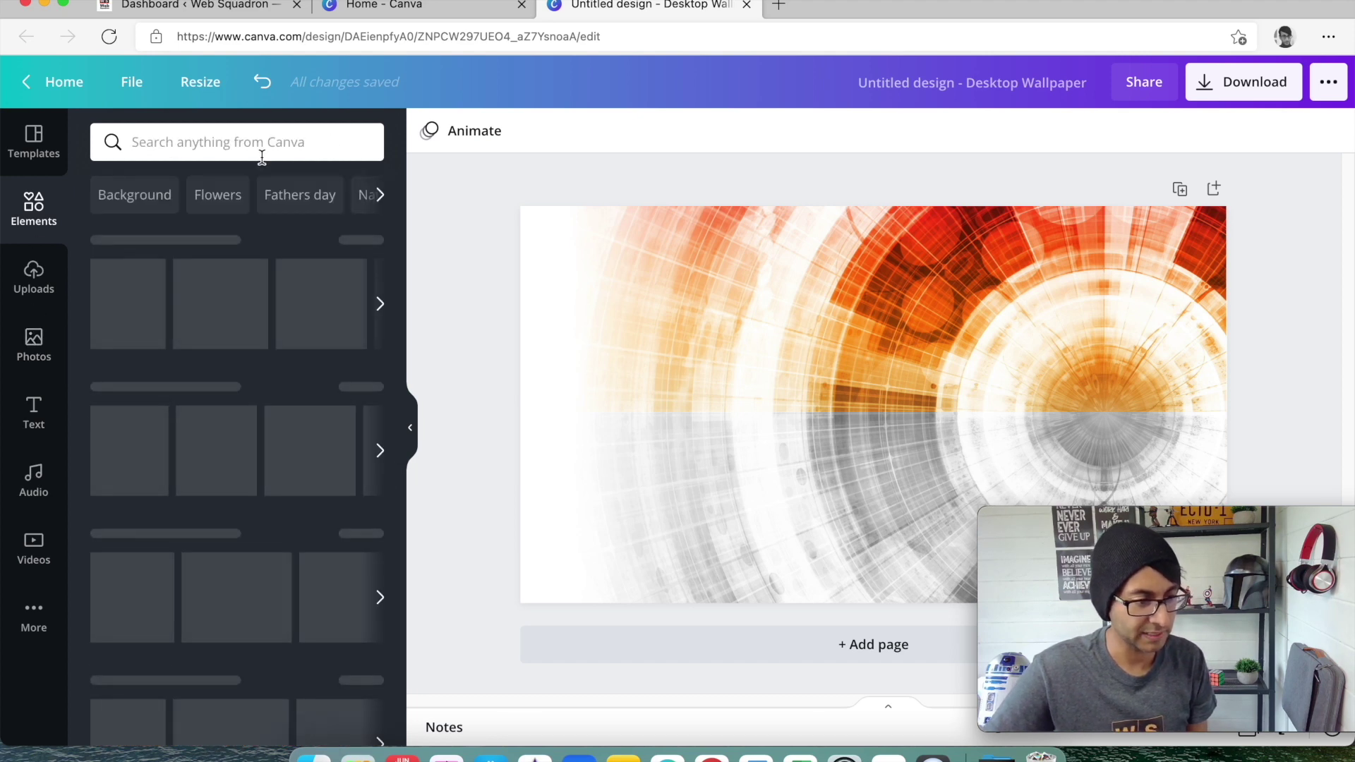
{"action": "left_click", "coordinate": [366, 239]}
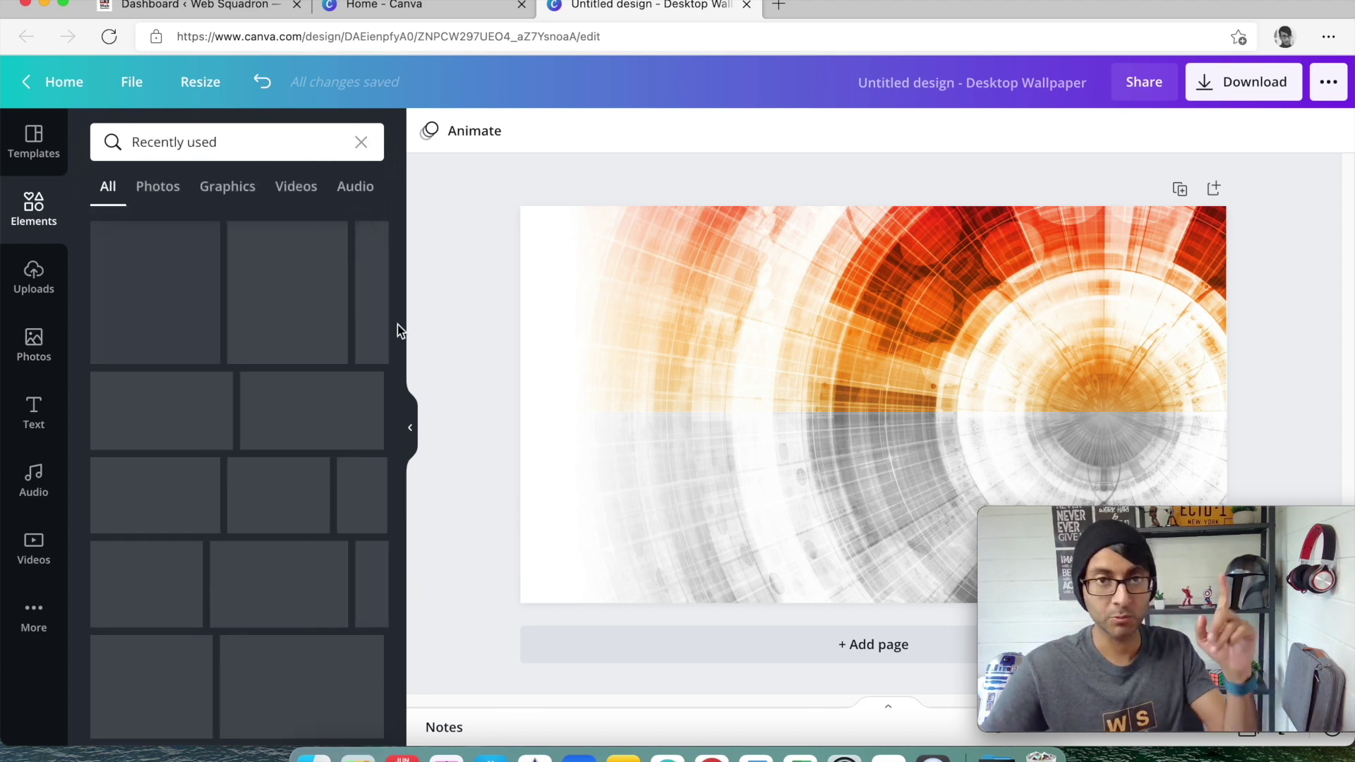
{"action": "scroll", "coordinate": [332, 391], "scroll_direction": "down", "scroll_amount": 3}
{"action": "left_click_drag", "start_coordinate": [375, 287], "coordinate": [934, 319]}
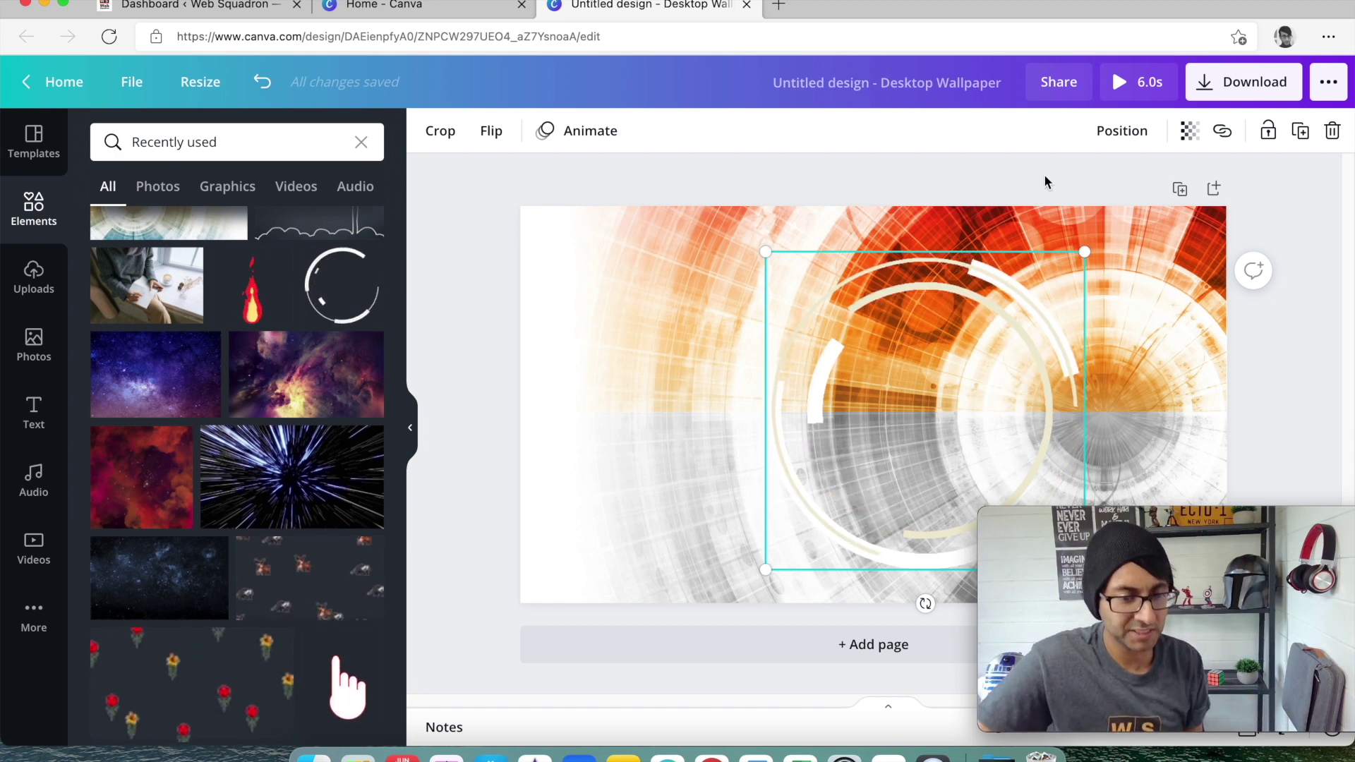
- Shrink the spinning ring graphic and centre it over the circular core of the abstract image
{"action": "left_click_drag", "start_coordinate": [1092, 254], "coordinate": [931, 402]}
{"action": "left_click_drag", "start_coordinate": [870, 469], "coordinate": [1090, 420]}
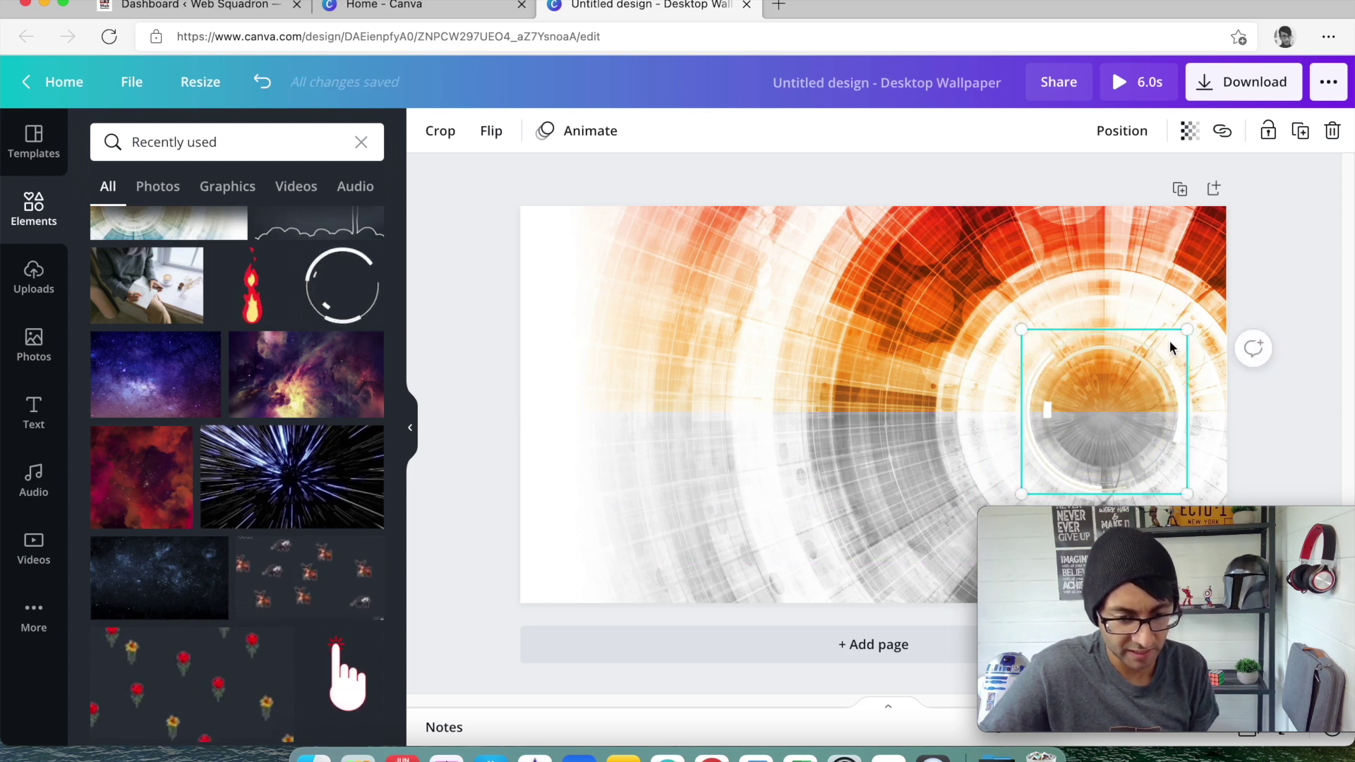
{"action": "left_click_drag", "start_coordinate": [1185, 330], "coordinate": [1170, 346]}
{"action": "left_click_drag", "start_coordinate": [1107, 402], "coordinate": [1121, 401]}
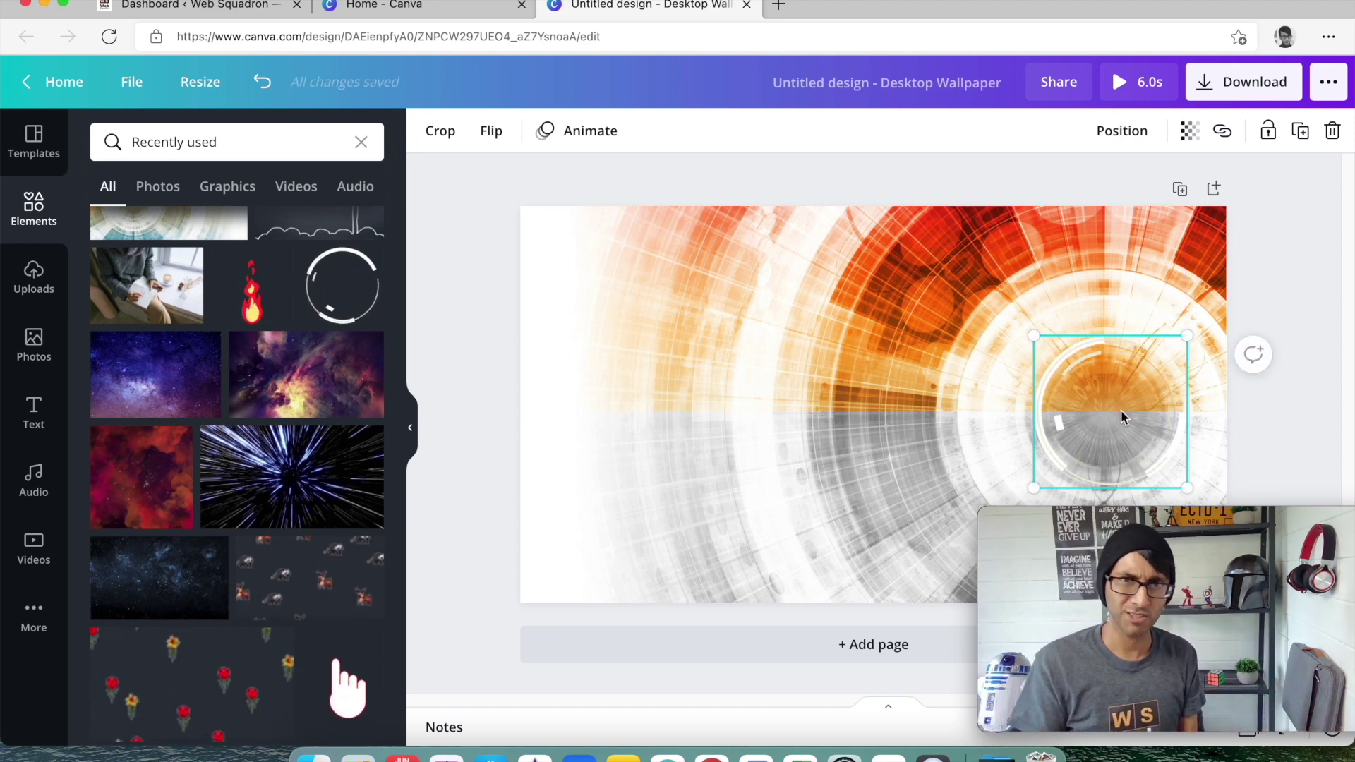
- Duplicate the spinning ring, shrink the copy, and centre it inside the first ring
{"action": "key", "text": "super+d"}
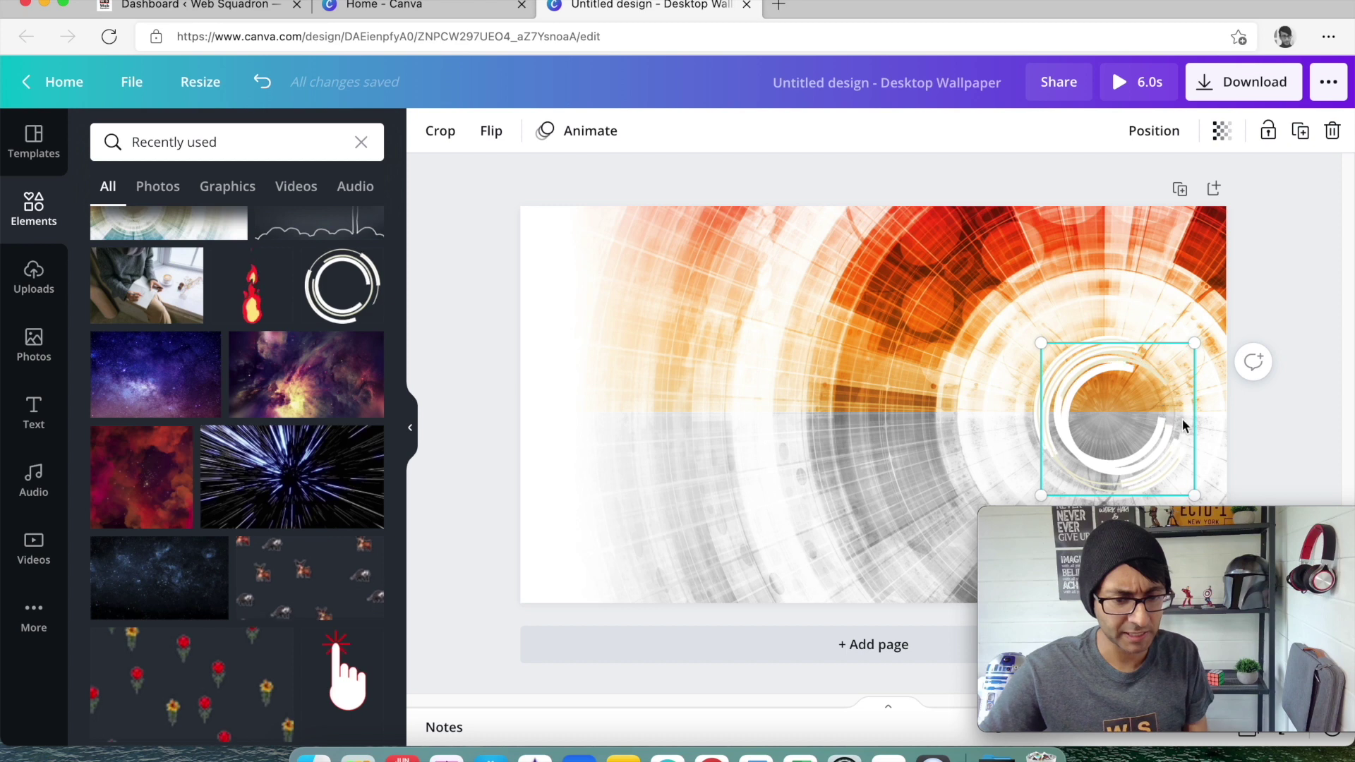
{"action": "left_click_drag", "start_coordinate": [1157, 381], "coordinate": [1098, 419]}
{"action": "left_click_drag", "start_coordinate": [1074, 462], "coordinate": [1107, 411]}
{"action": "left_click_drag", "start_coordinate": [1113, 481], "coordinate": [1165, 442]}
{"action": "left_click", "coordinate": [1273, 322]}
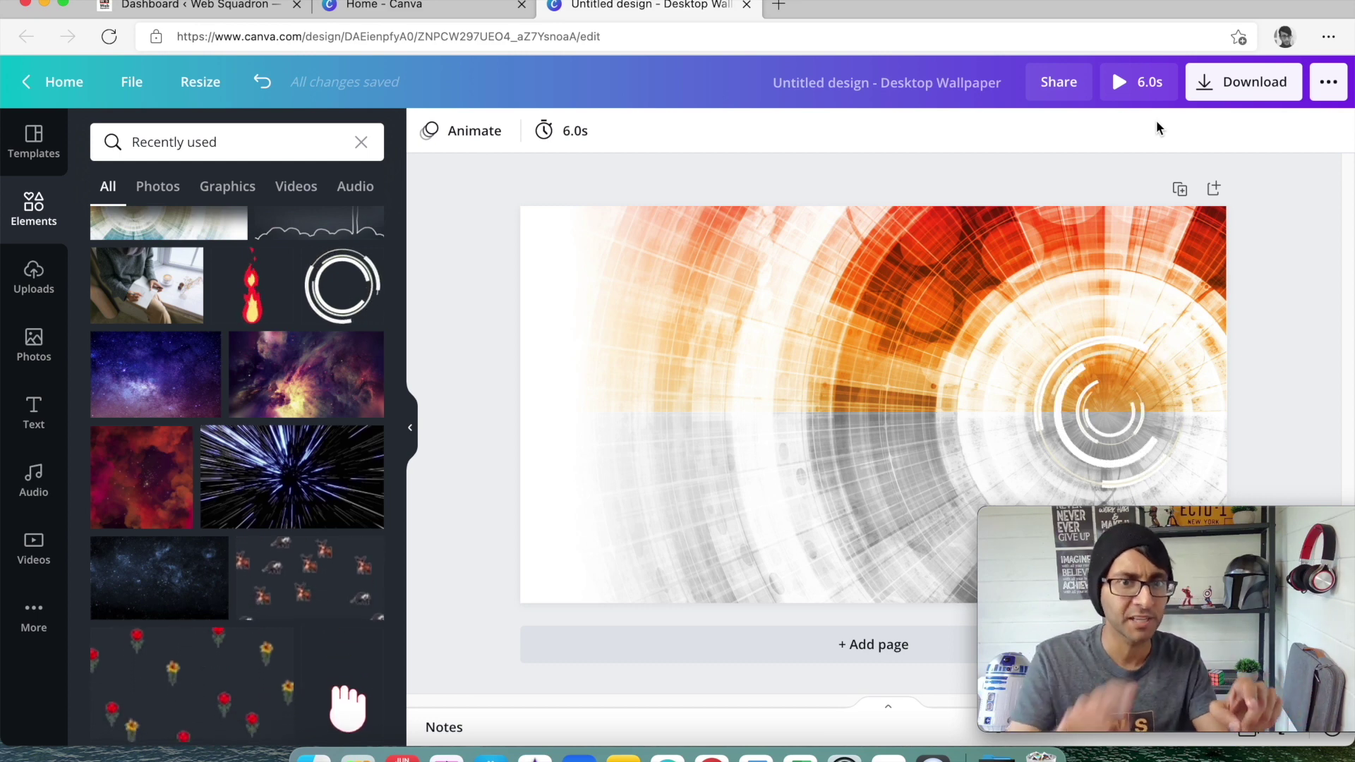
- Download the animated design as an MP4 video
{"action": "left_click", "coordinate": [1200, 91]}
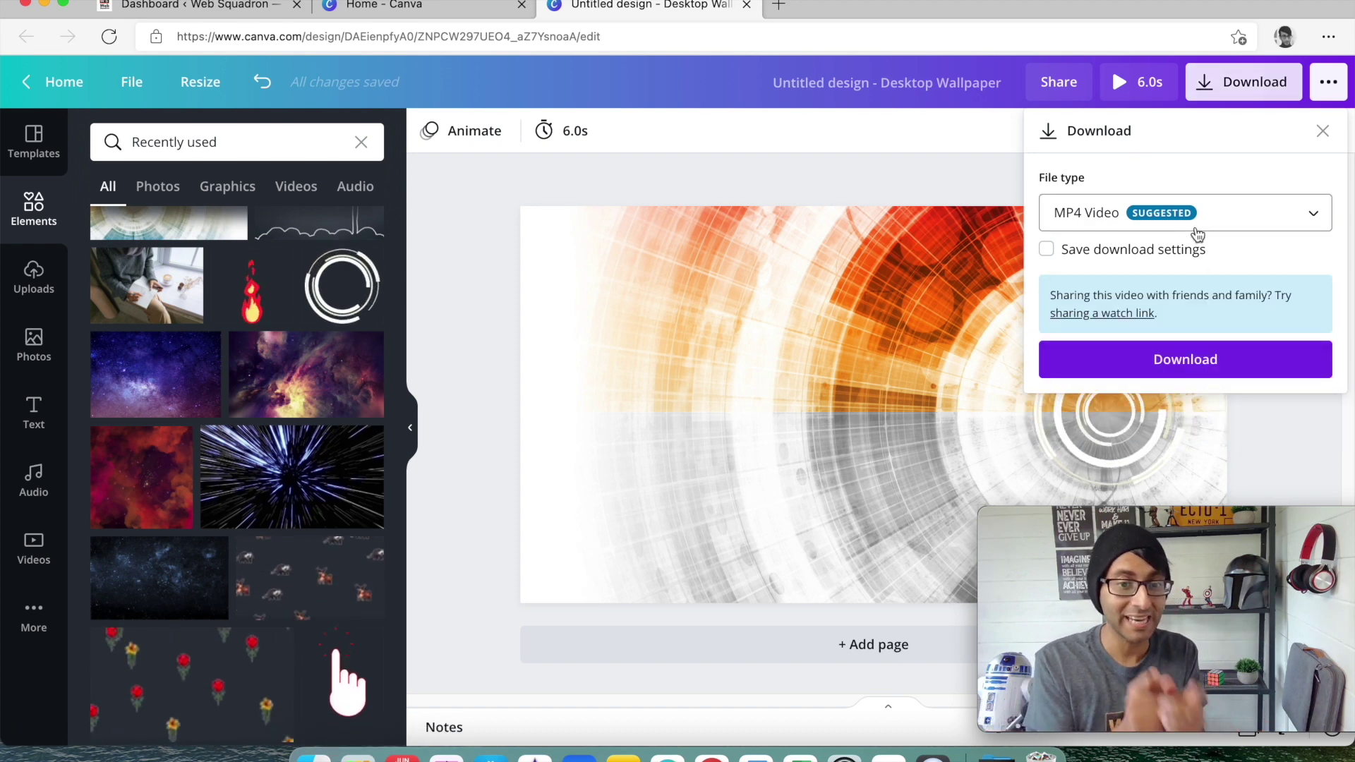
{"action": "left_click", "coordinate": [1185, 357]}
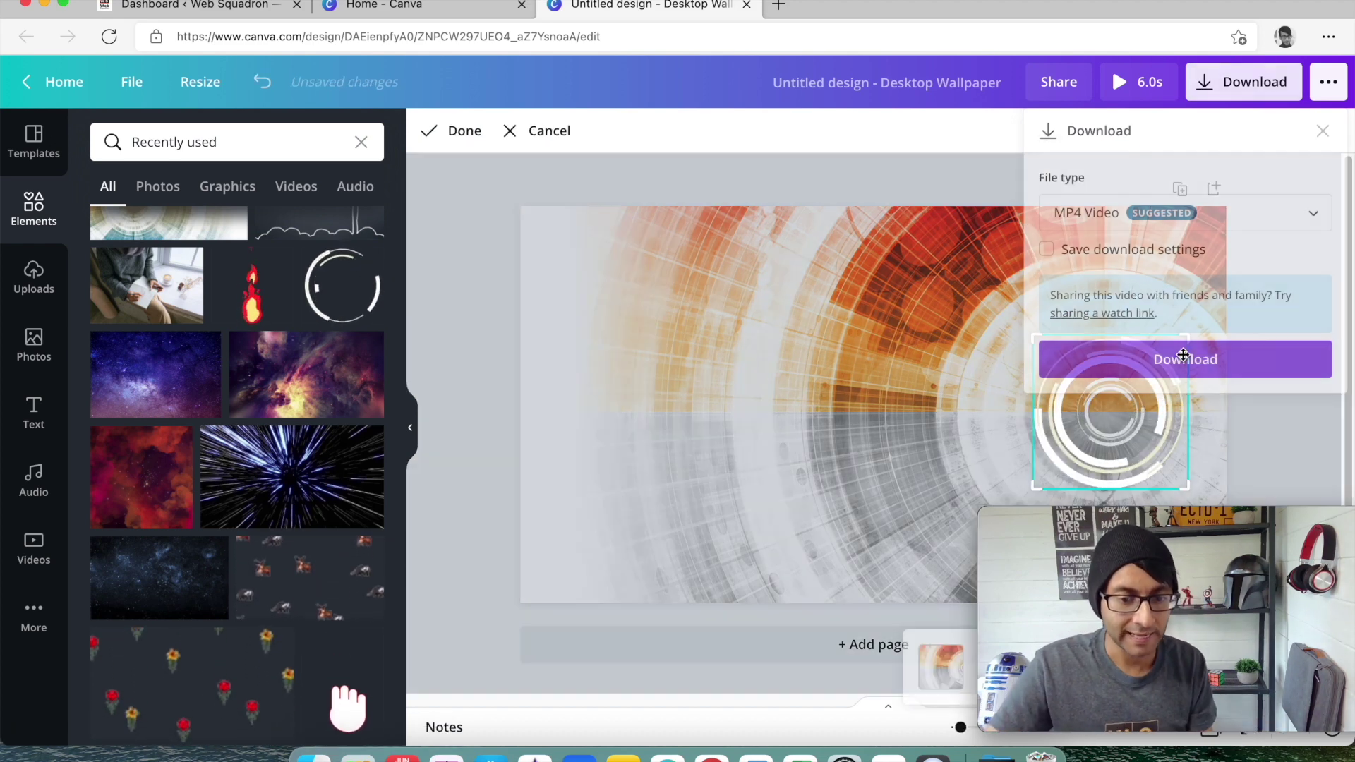
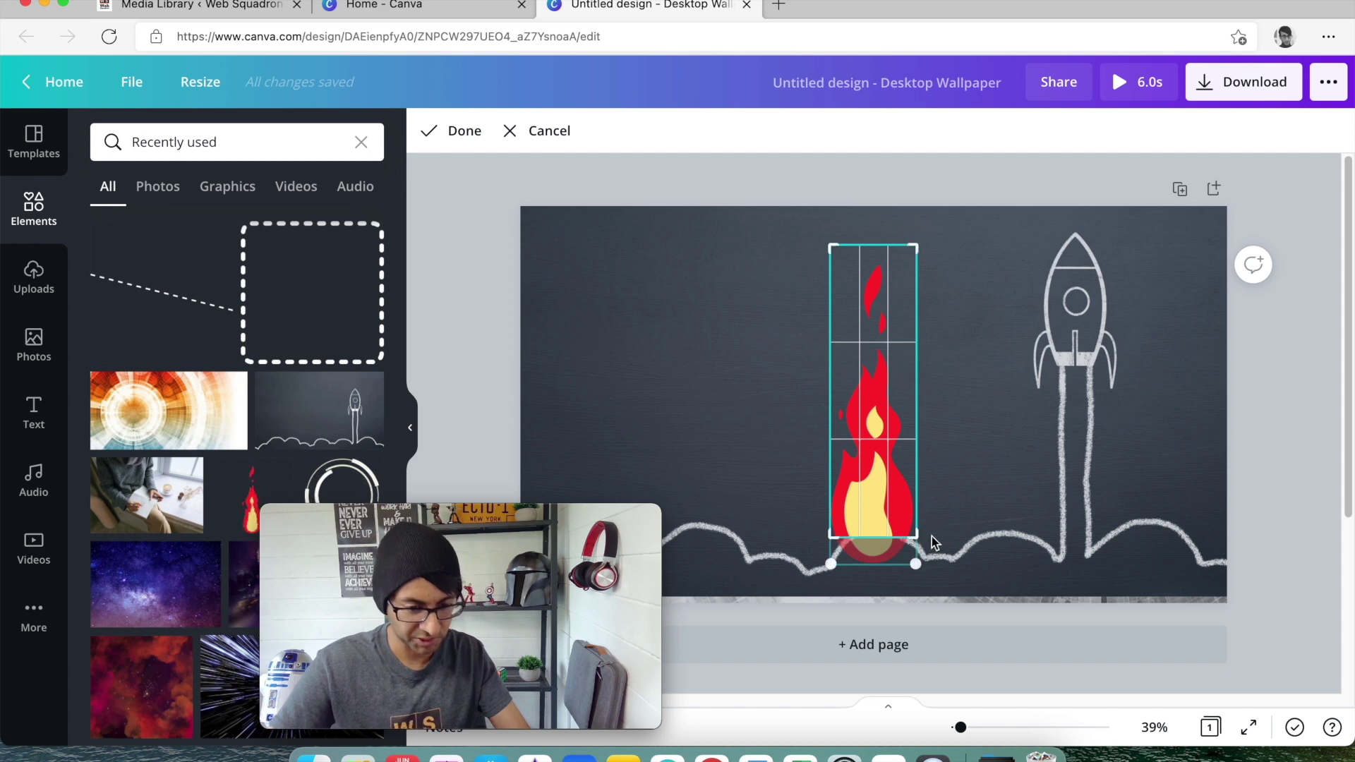
- Flip the cropped flame graphic vertically and shrink it into place beneath the chalk rocket as its exhaust
{"action": "left_click", "coordinate": [459, 131]}
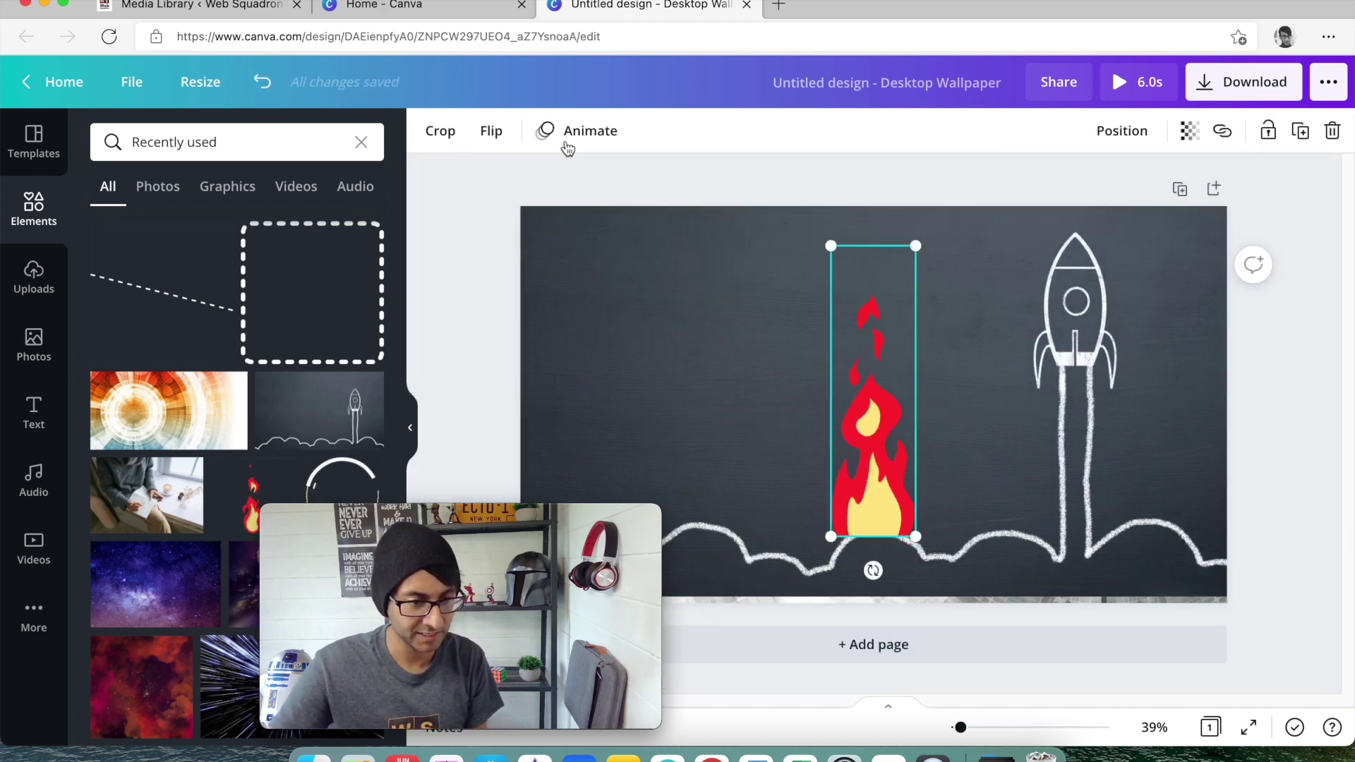
{"action": "left_click", "coordinate": [499, 134]}
{"action": "left_click", "coordinate": [510, 218]}
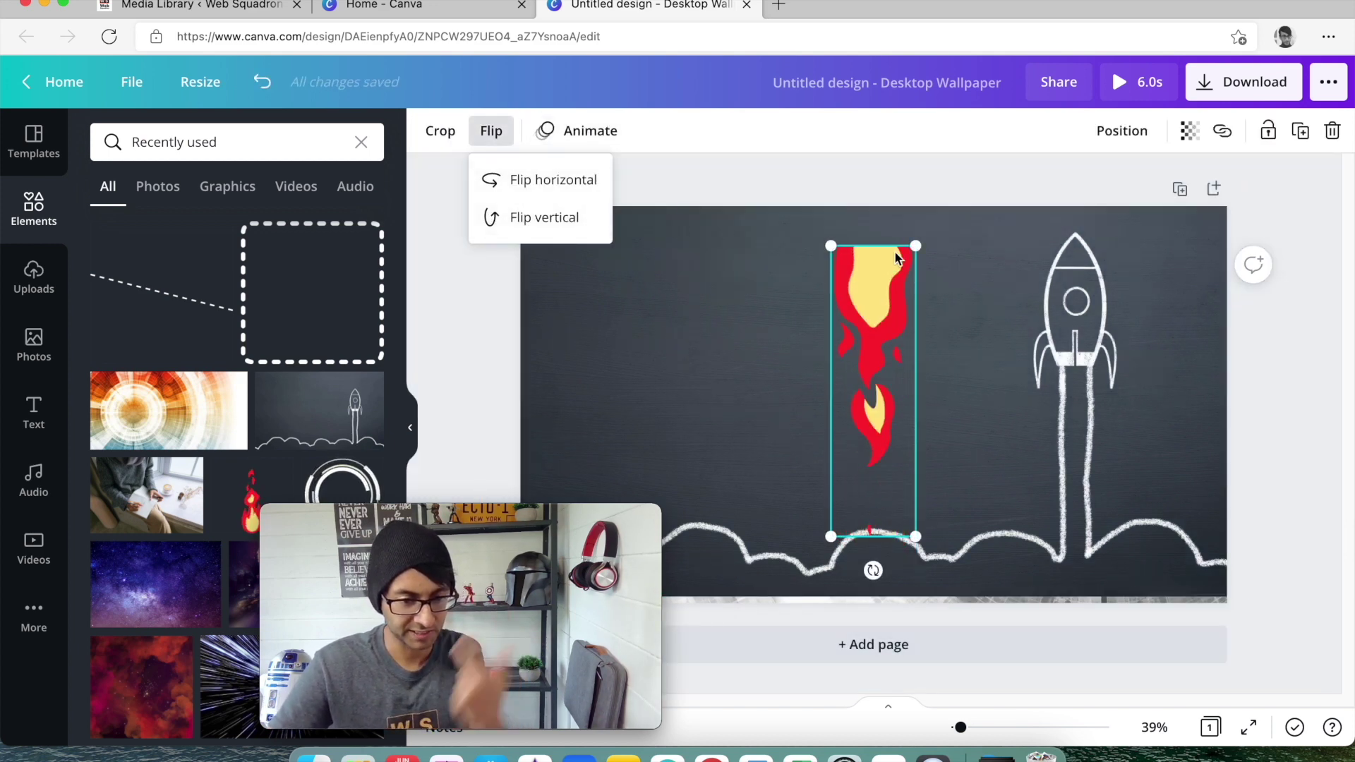
{"action": "left_click_drag", "start_coordinate": [915, 246], "coordinate": [1073, 379]}
{"action": "left_click", "coordinate": [865, 296]}
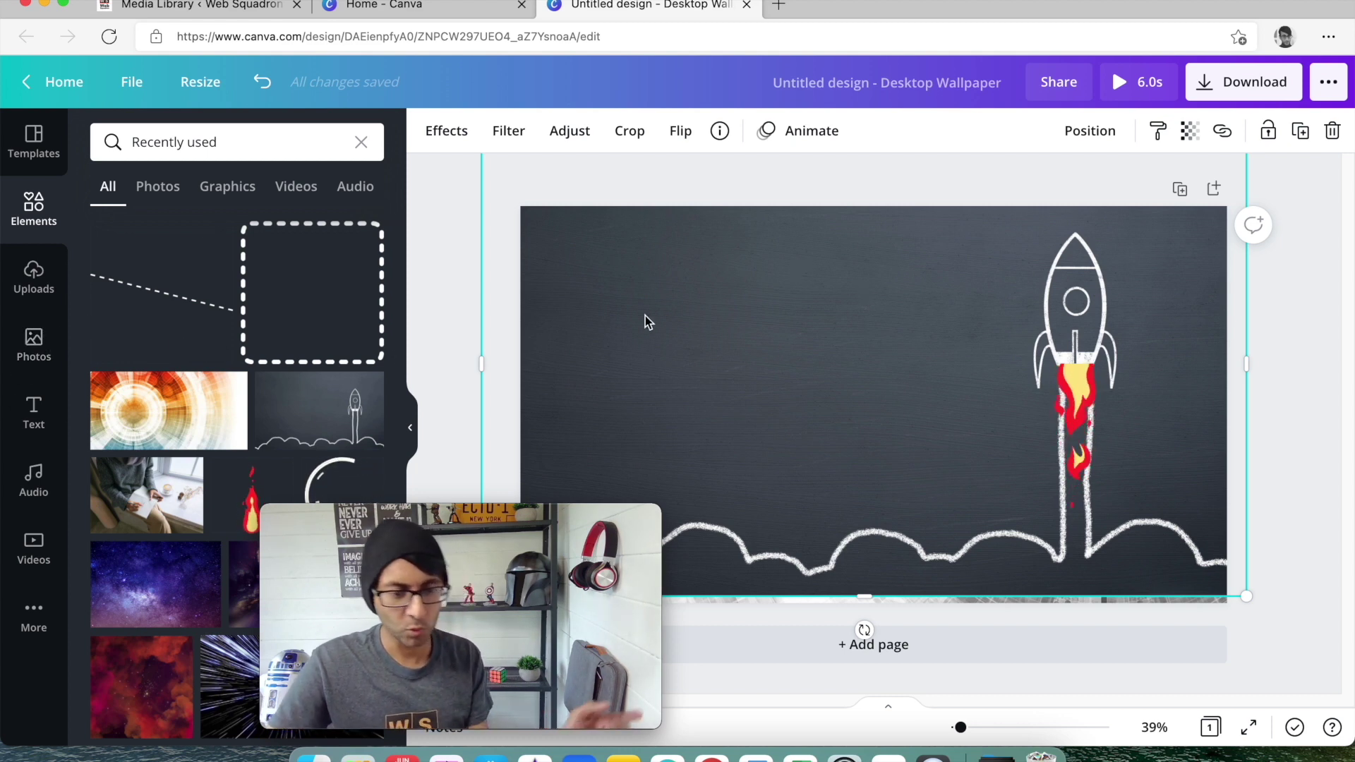
- Add the recently used "May your days be MERRY & BRIGHT" text combination to the rocket design
{"action": "left_click", "coordinate": [34, 413]}
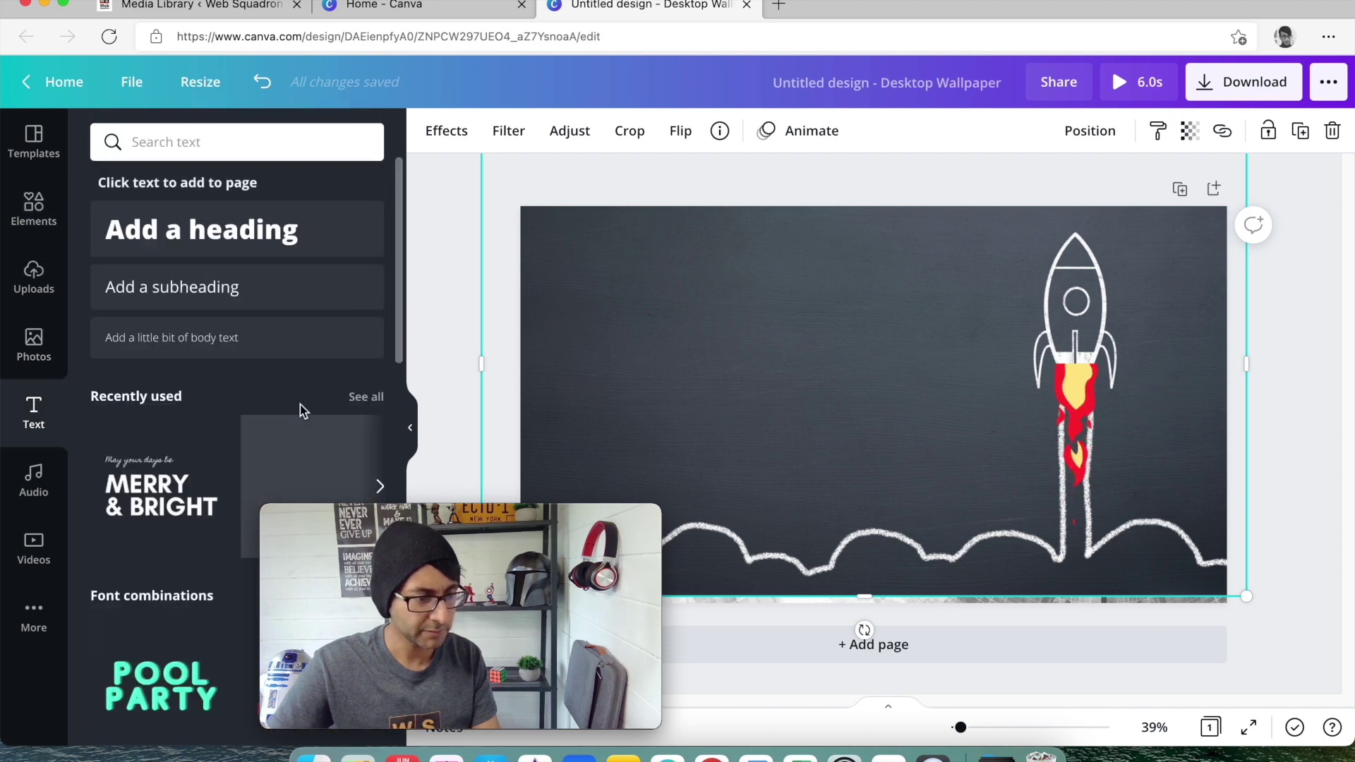
{"action": "left_click", "coordinate": [161, 487]}
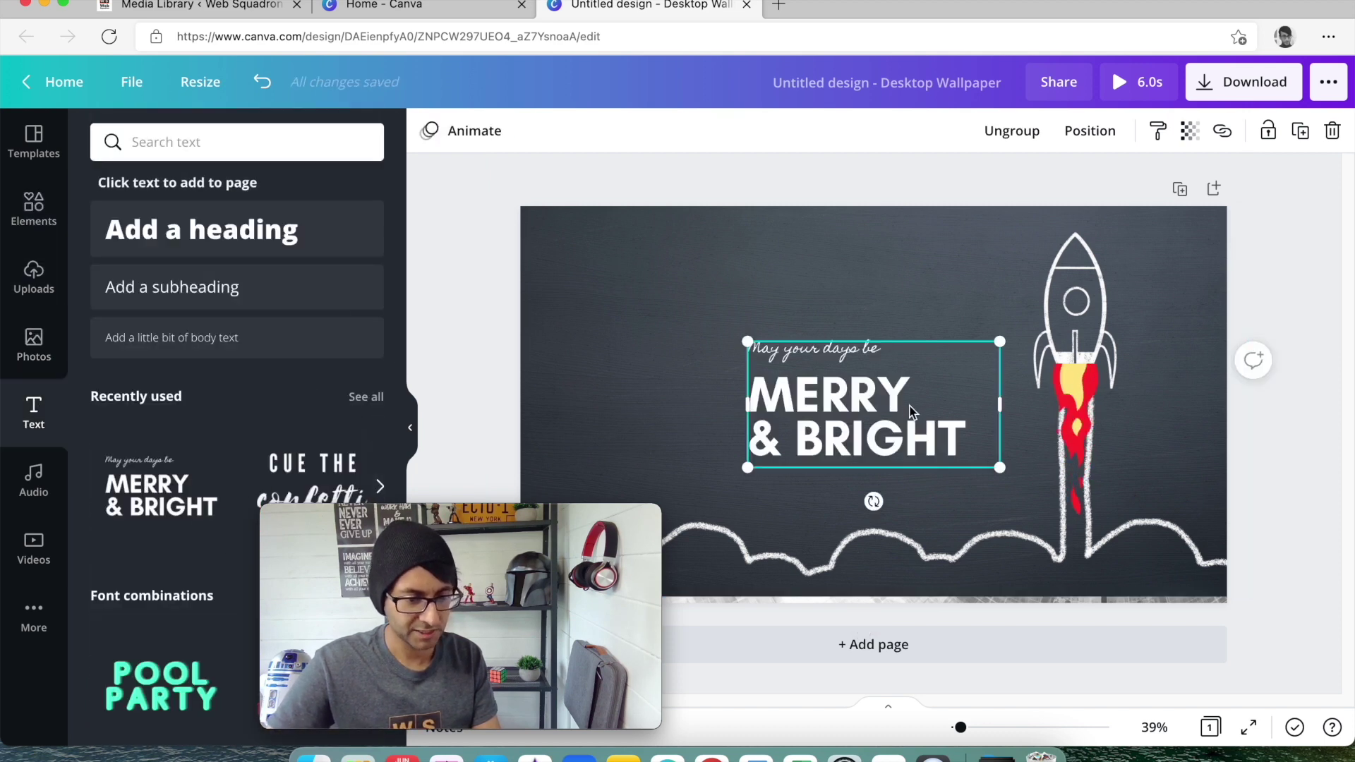
- Move the text combination to the upper-left area of the rocket design and apply the Block animation to "MERRY & BRIGHT"
{"action": "left_click_drag", "start_coordinate": [910, 411], "coordinate": [774, 348]}
{"action": "double_click", "coordinate": [758, 337]}
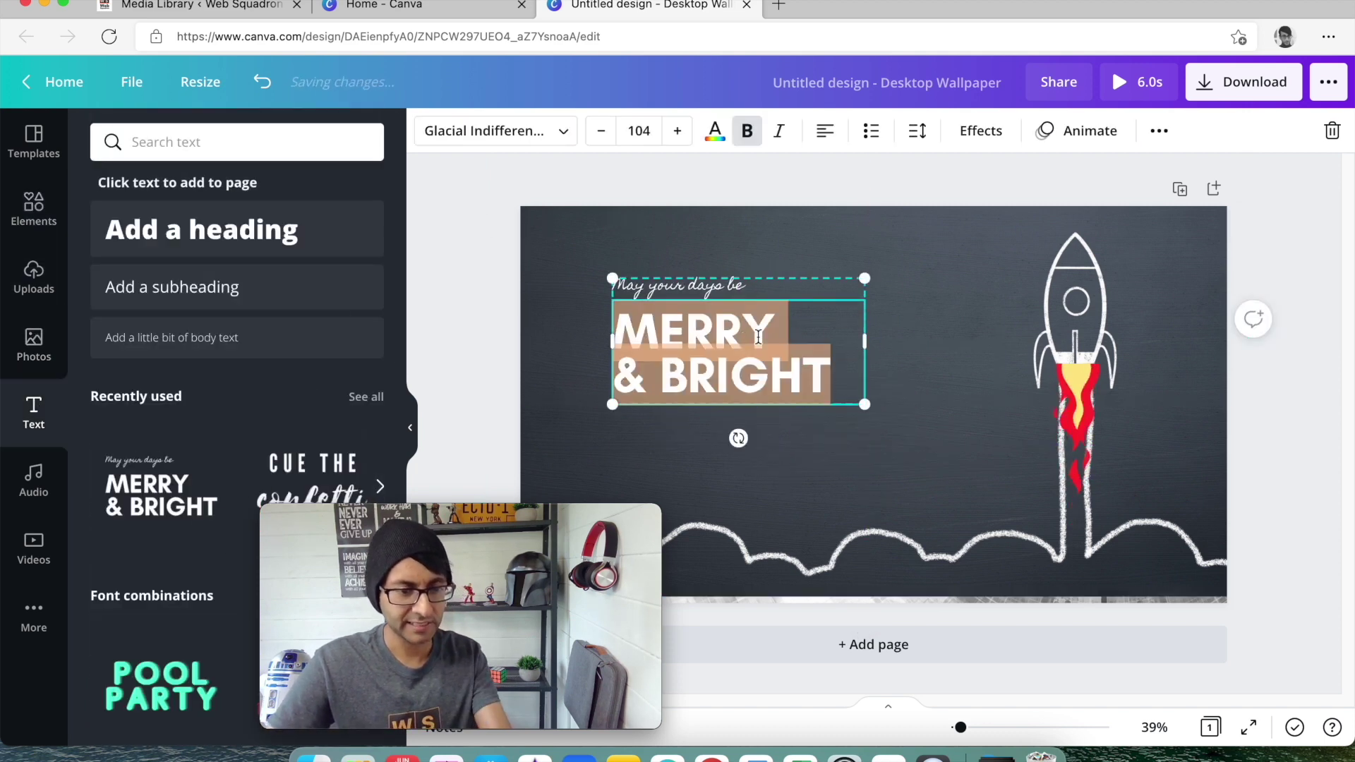
{"action": "left_click", "coordinate": [1086, 131]}
{"action": "left_click", "coordinate": [233, 222]}
{"action": "left_click", "coordinate": [314, 231]}
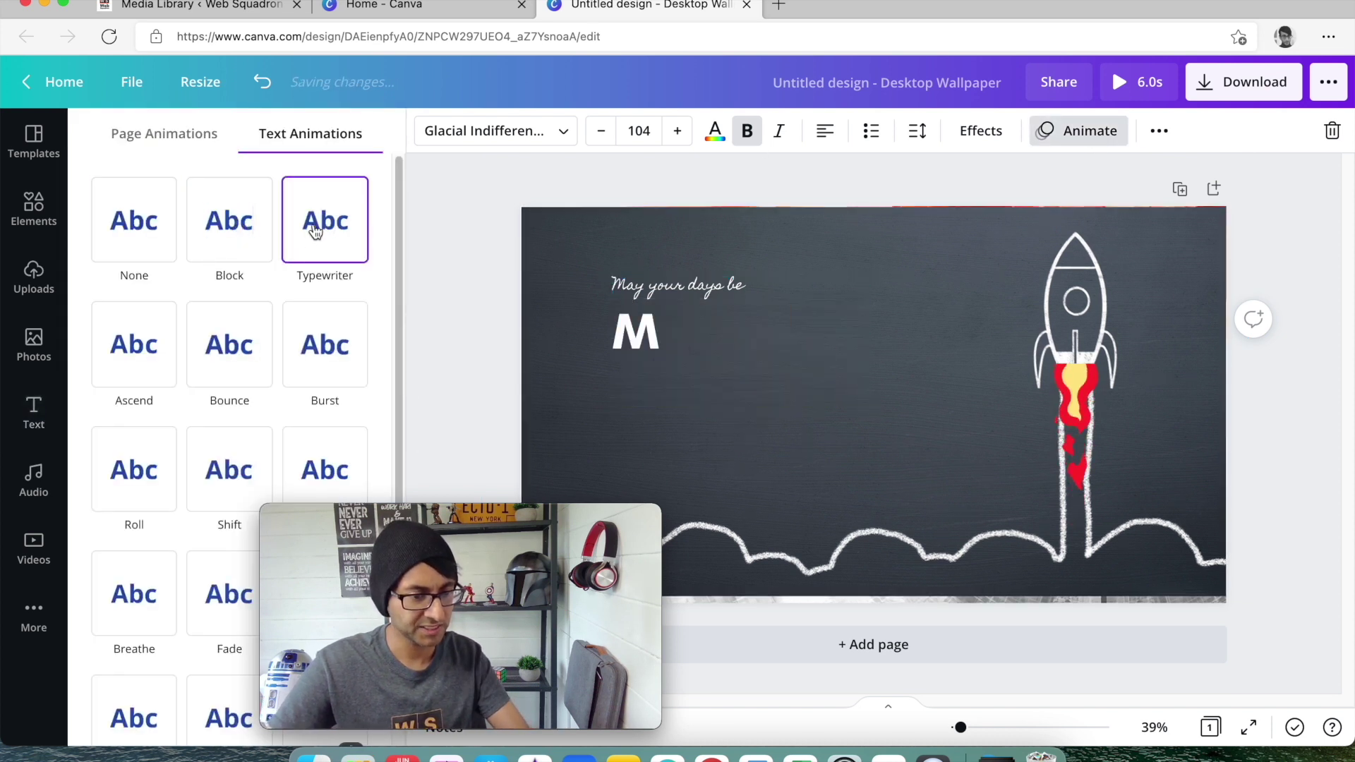
{"action": "left_click", "coordinate": [194, 353]}
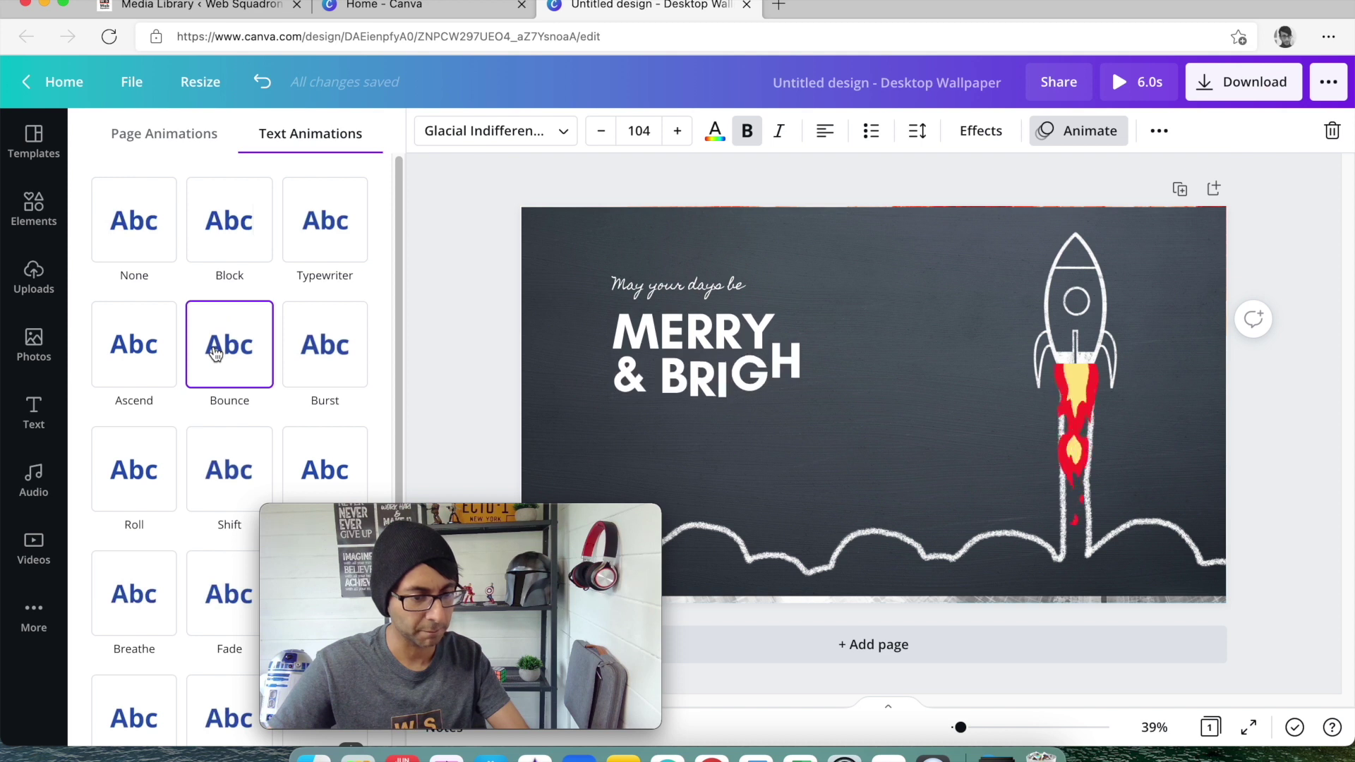
{"action": "left_click", "coordinate": [169, 233]}
{"action": "left_click", "coordinate": [229, 236]}
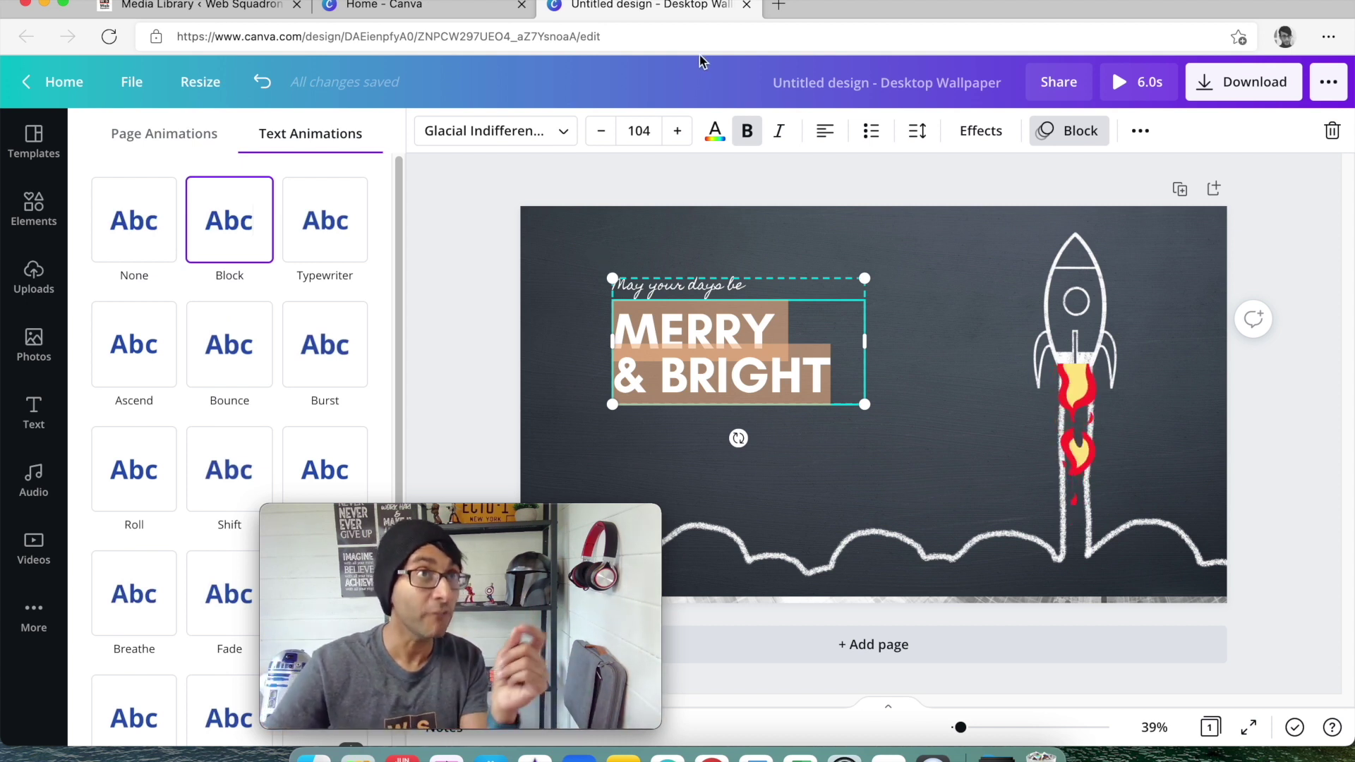
- Switch to the WordPress media library and upload the downloaded Untitled design.mp4 as new media
{"action": "left_click", "coordinate": [187, 6]}
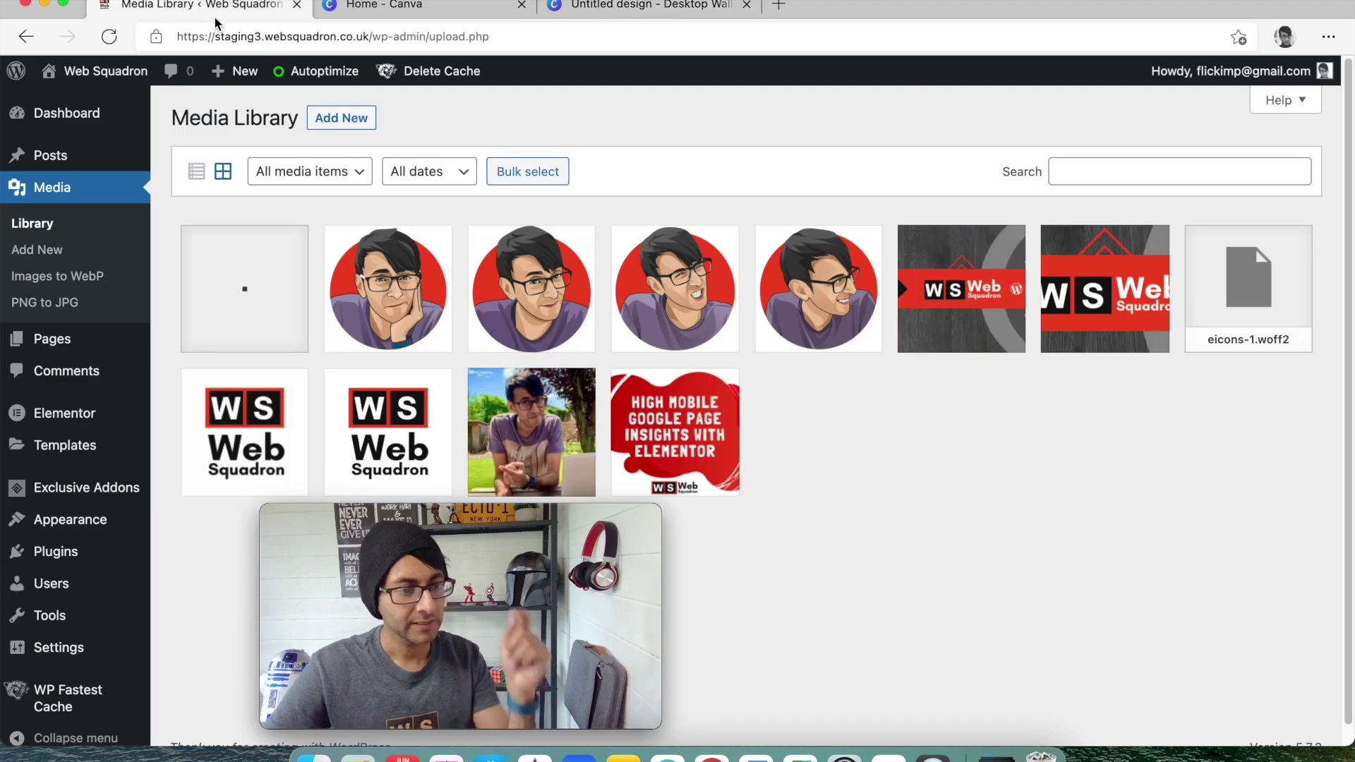
{"action": "left_click_drag", "start_coordinate": [479, 520], "coordinate": [1175, 526]}
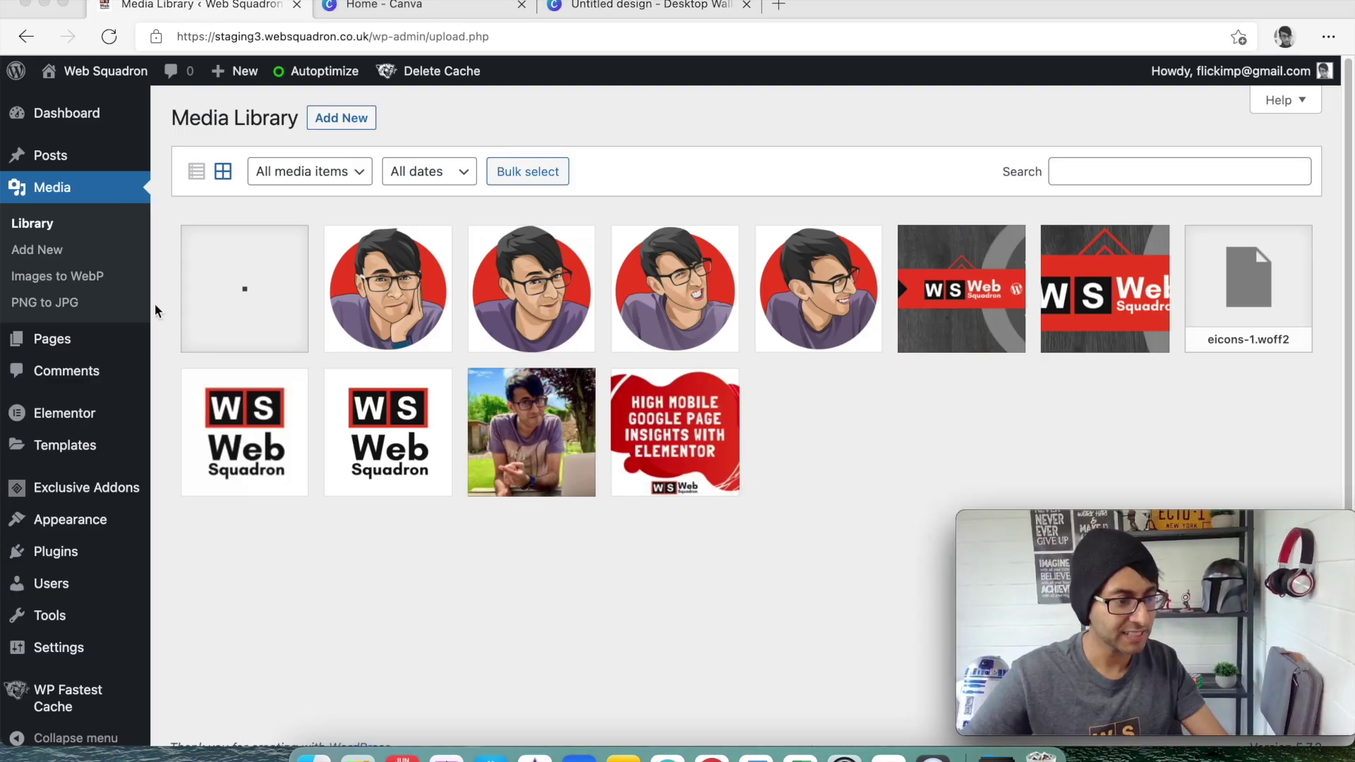
{"action": "left_click", "coordinate": [39, 250]}
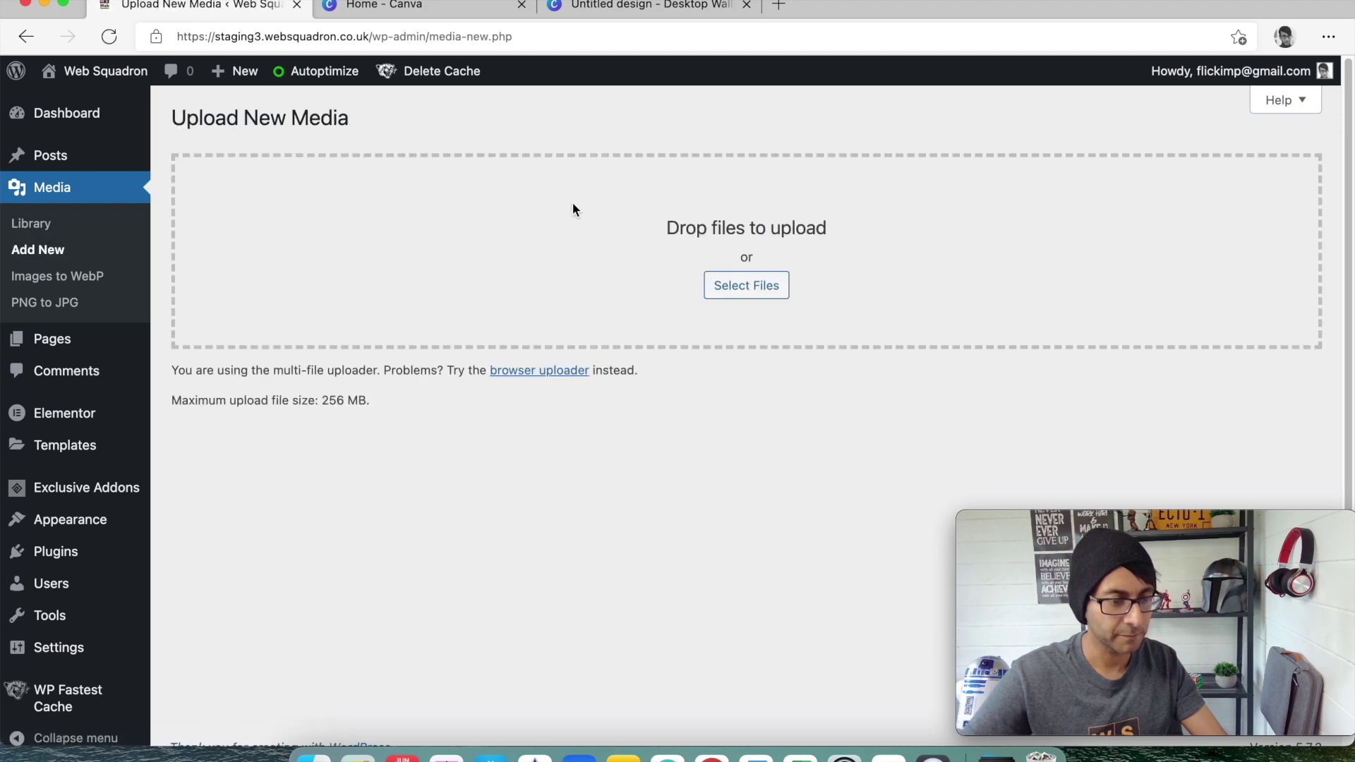
{"action": "left_click", "coordinate": [815, 171]}
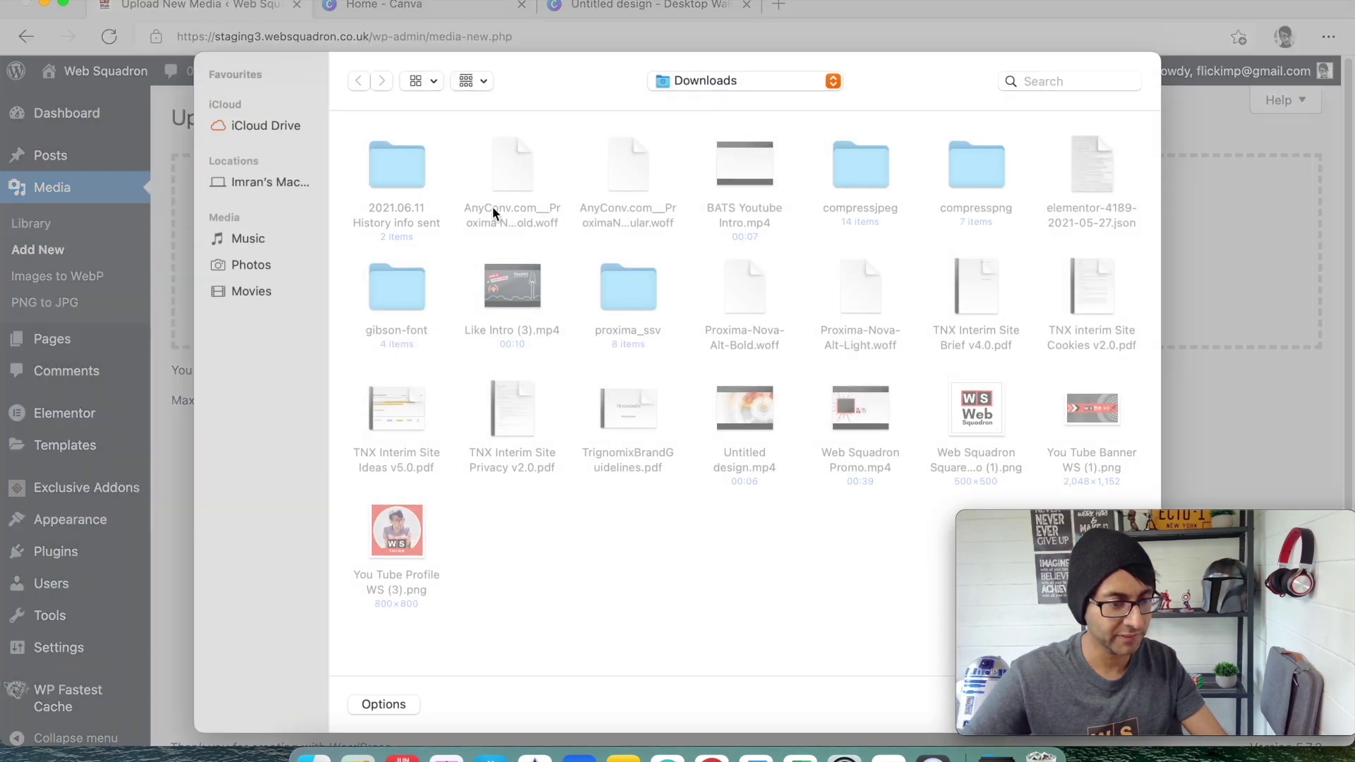
{"action": "double_click", "coordinate": [728, 413]}
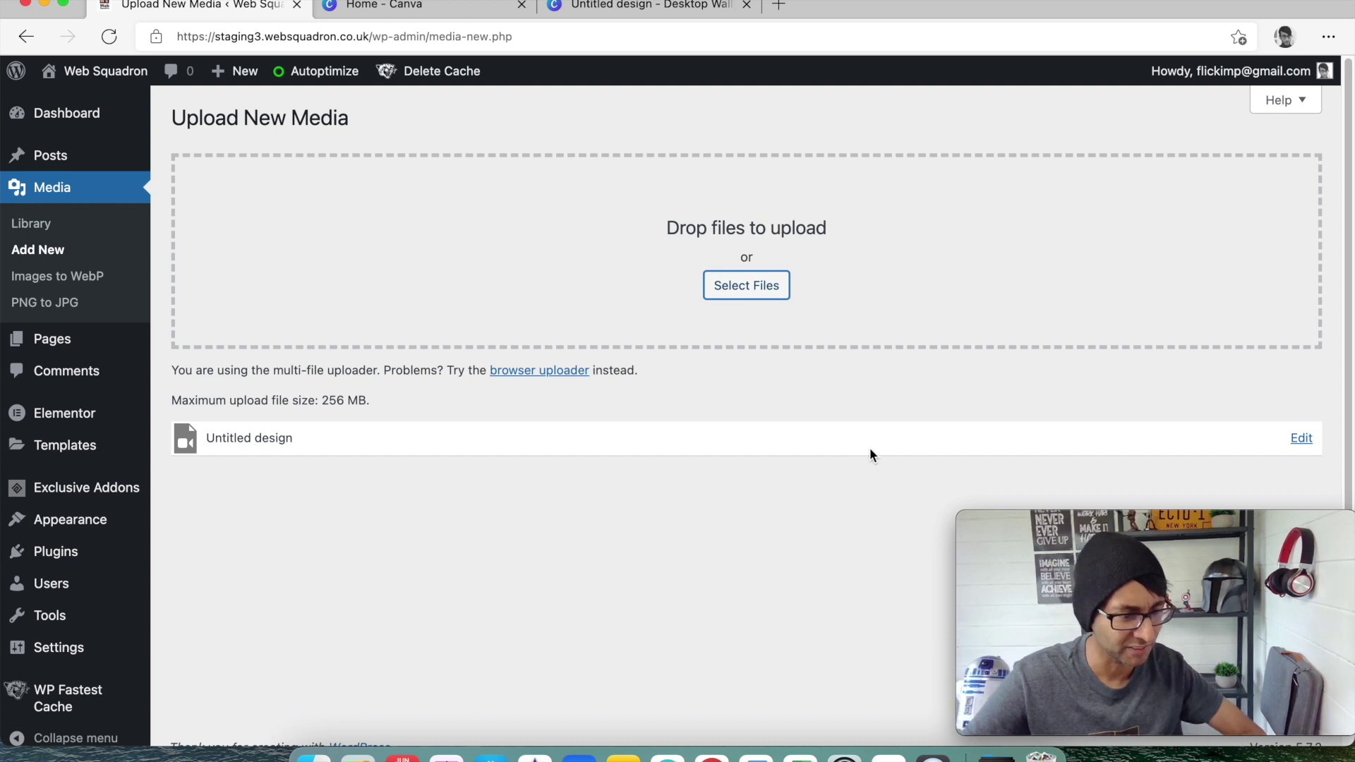
{"action": "mouse_move", "coordinate": [1148, 546]}
{"action": "left_click_drag", "start_coordinate": [1149, 540], "coordinate": [943, 540]}
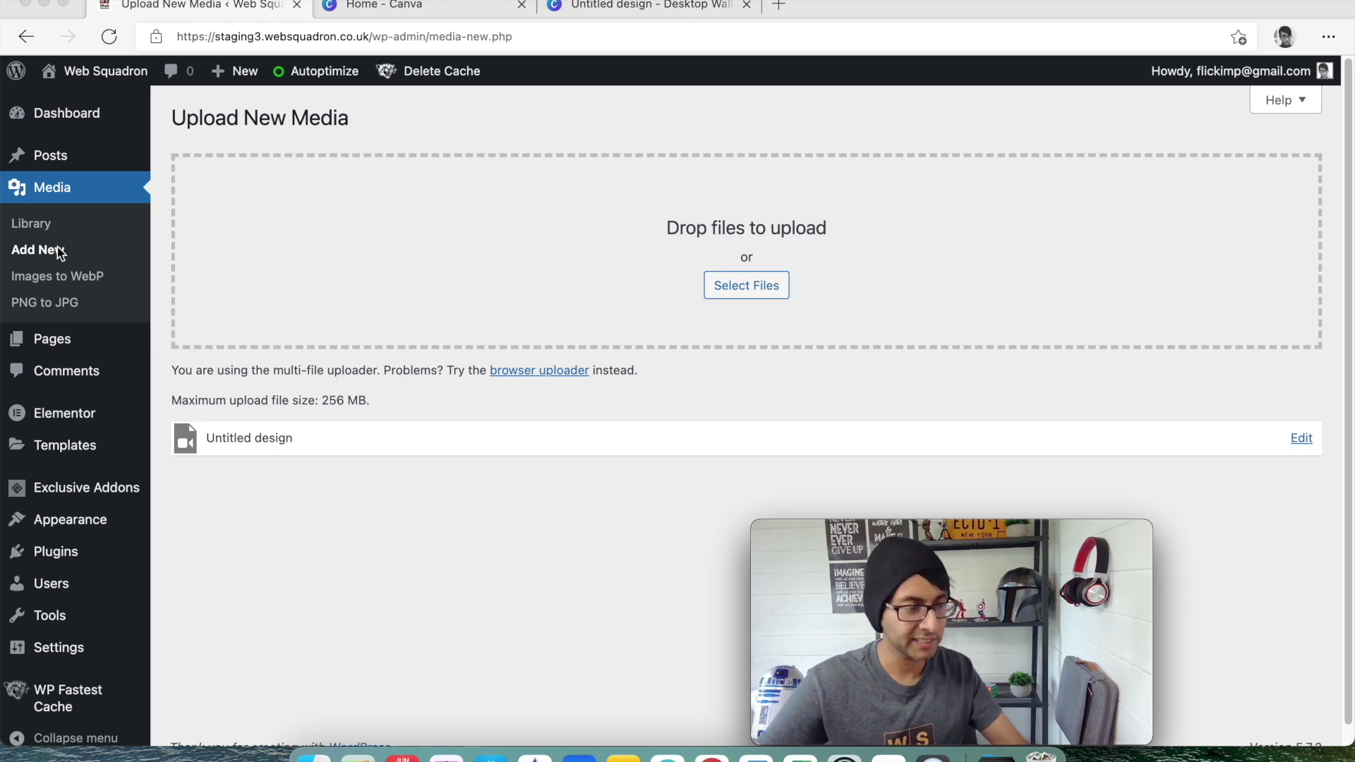
- Copy the file URL of Untitled-design.mp4 from its attachment details in the media library, and close the details
{"action": "left_click", "coordinate": [43, 226]}
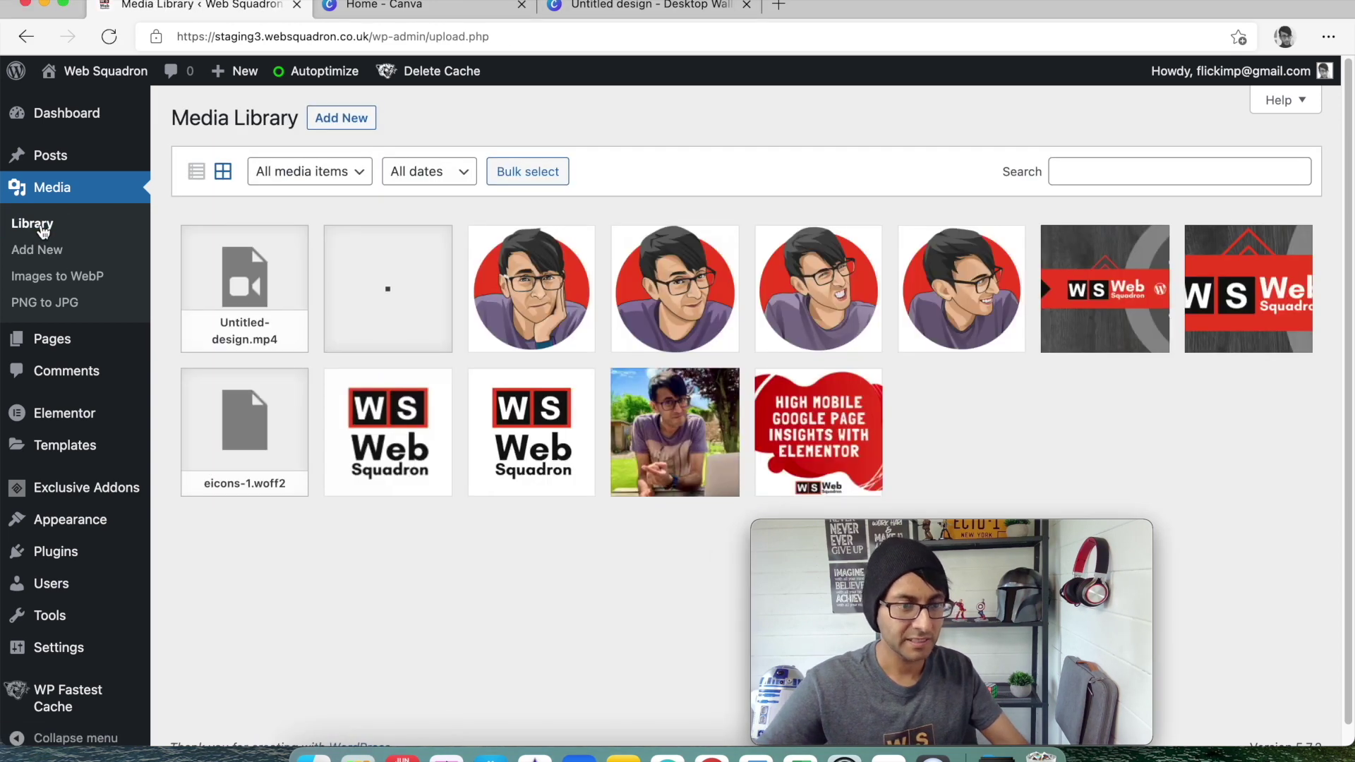
{"action": "left_click", "coordinate": [245, 265]}
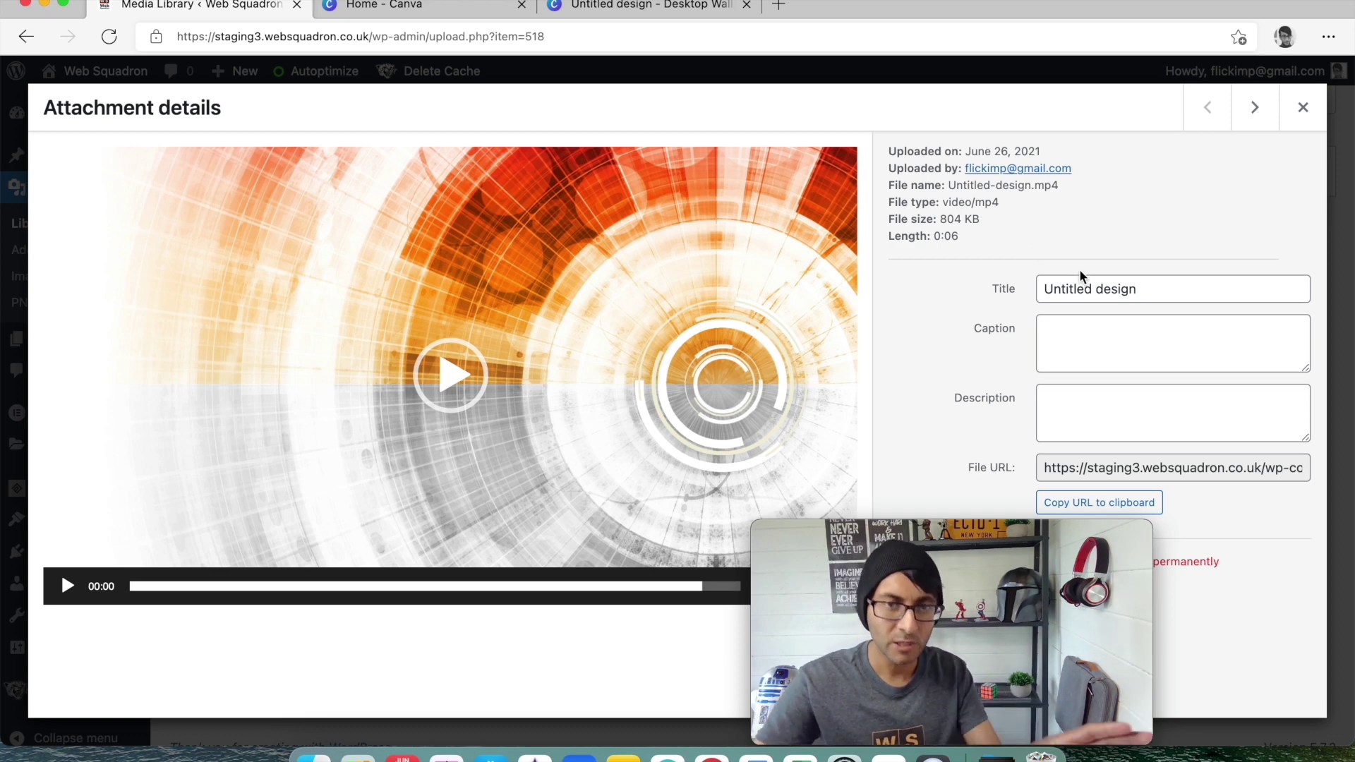
{"action": "left_click_drag", "start_coordinate": [970, 526], "coordinate": [932, 64]}
{"action": "left_click", "coordinate": [1127, 503]}
{"action": "left_click_drag", "start_coordinate": [1034, 231], "coordinate": [1249, 610]}
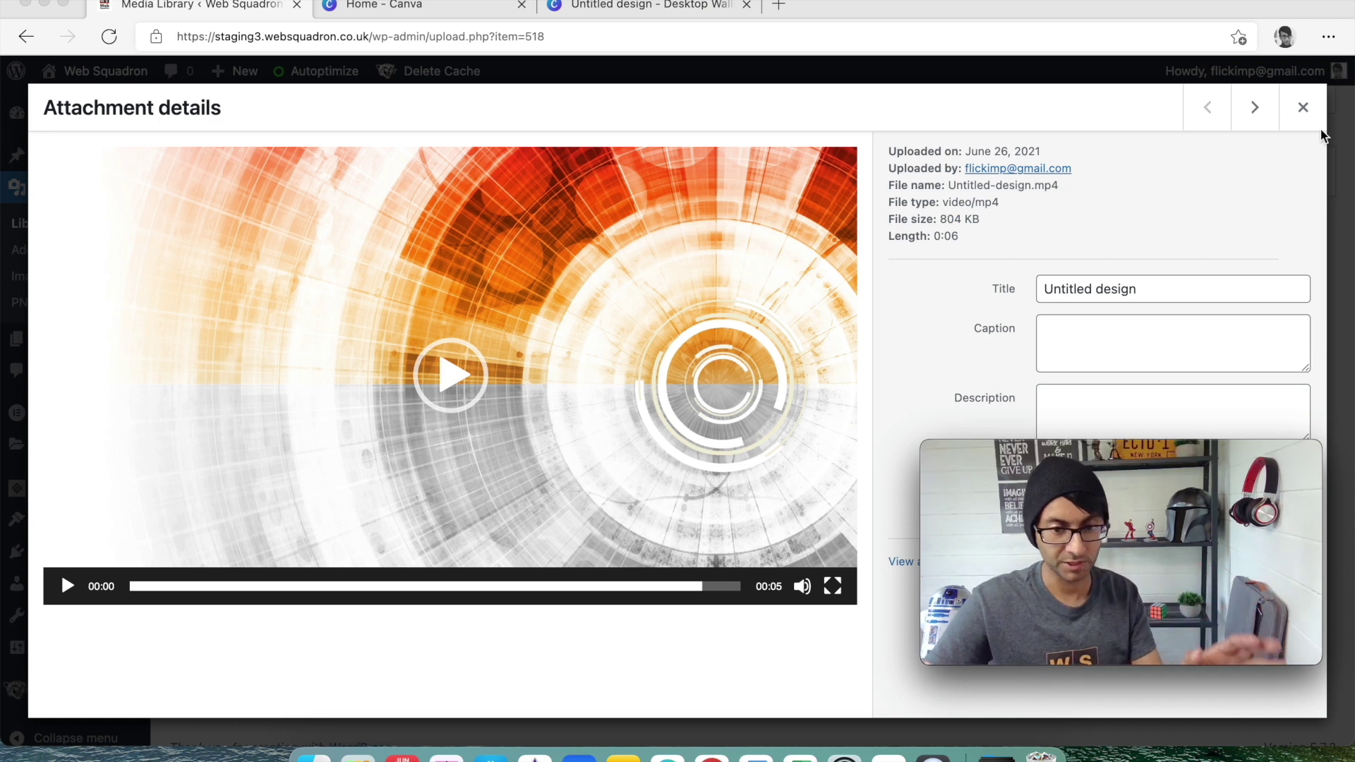
{"action": "left_click", "coordinate": [1306, 111]}
{"action": "left_click", "coordinate": [1303, 108]}
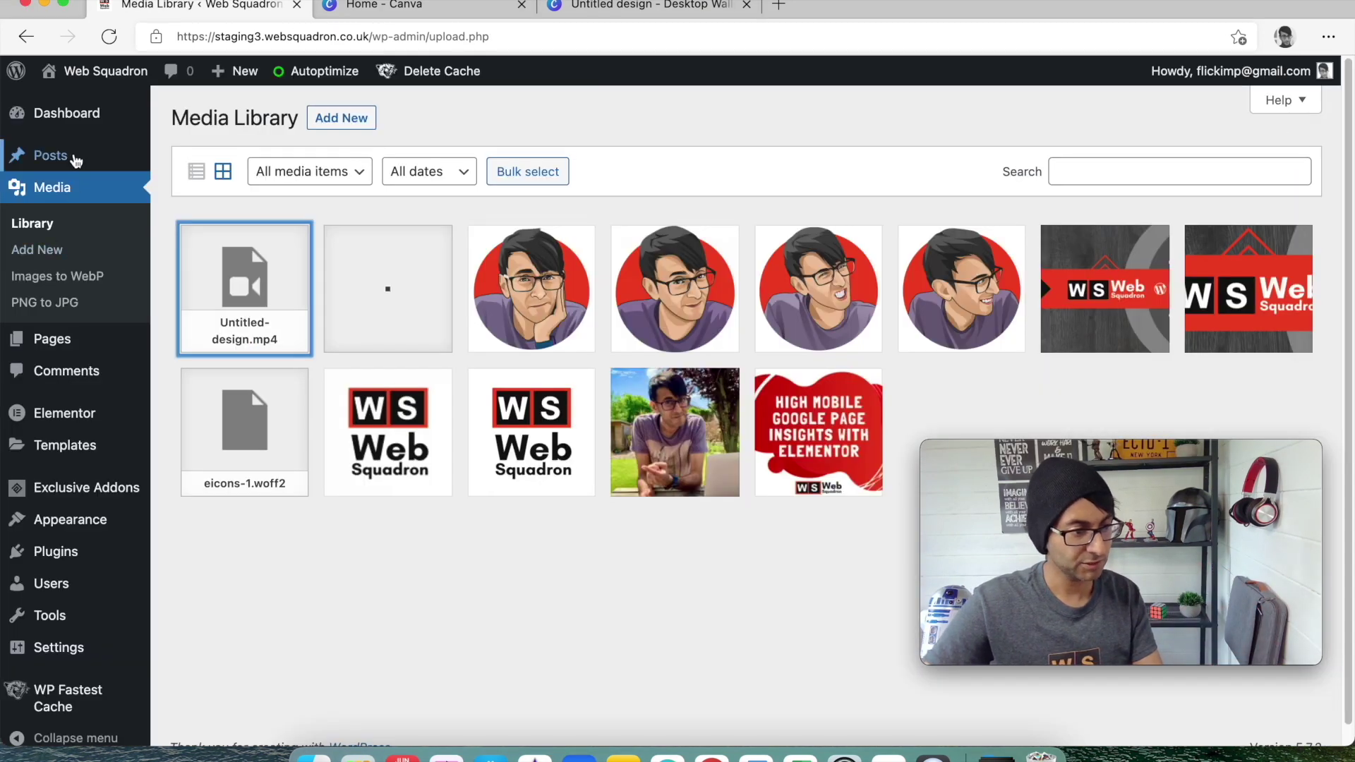
- Create a new WordPress page titled "Video Section", dismissing the block editor welcome guide
{"action": "mouse_move", "coordinate": [50, 340]}
{"action": "left_click", "coordinate": [196, 369]}
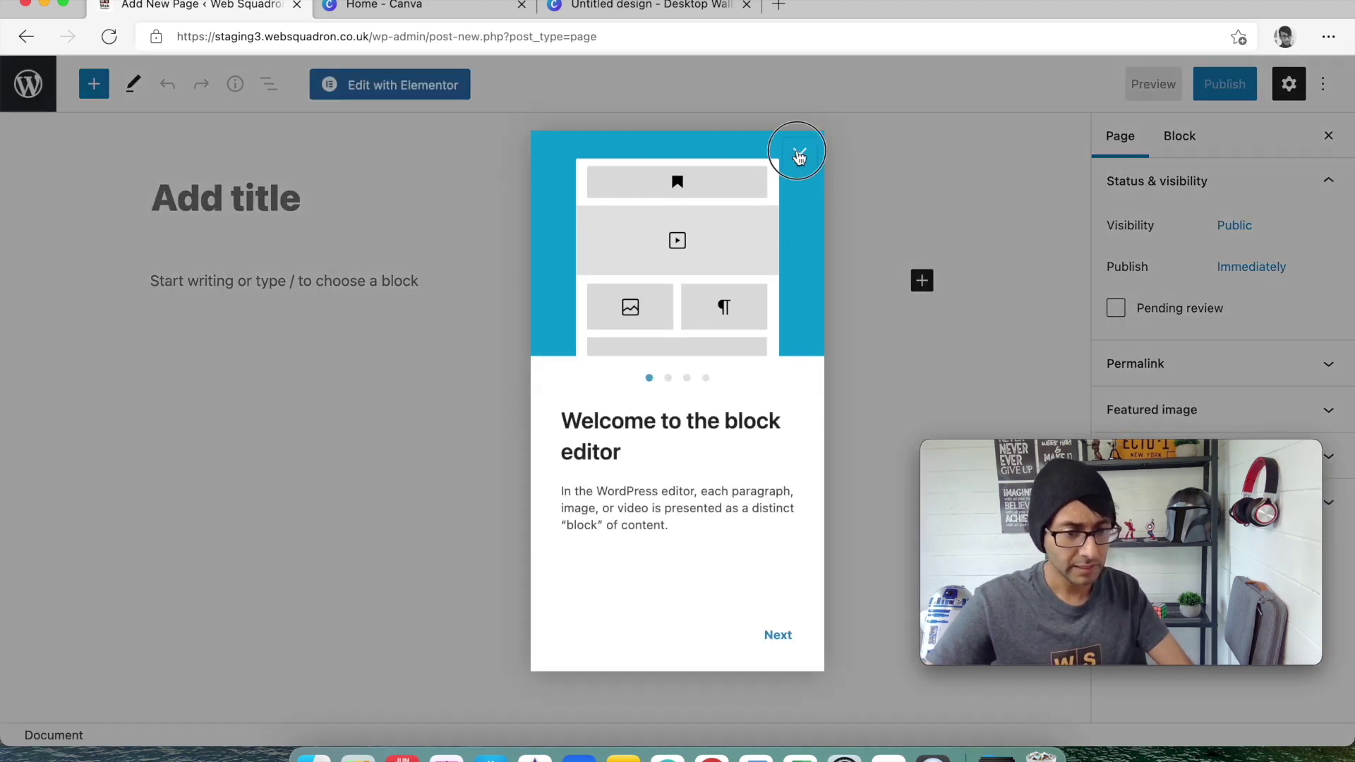
{"action": "left_click", "coordinate": [798, 155]}
{"action": "type", "text": "Video"}
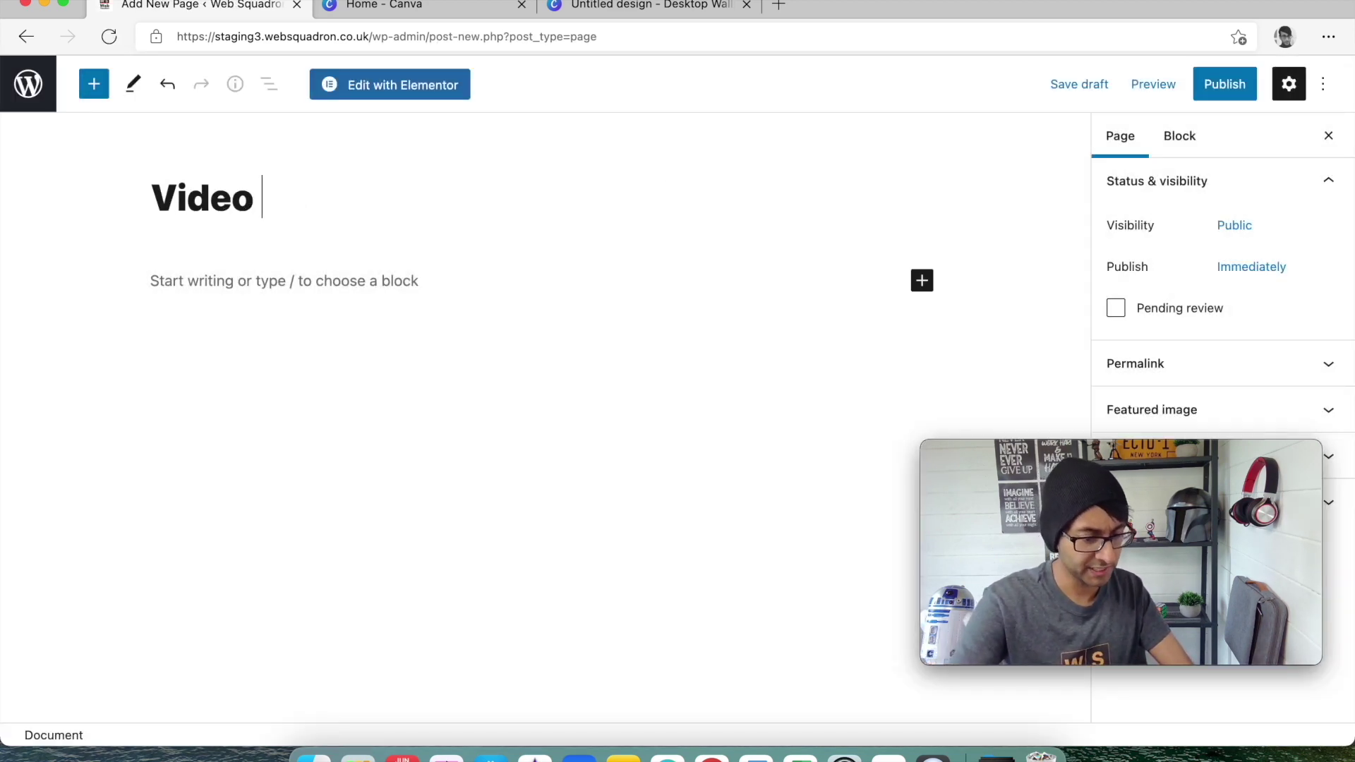
{"action": "type", "text": " Secgtion"}
{"action": "key", "text": "BackSpace"}
{"action": "key", "text": "BackSpace"}
{"action": "key", "text": "BackSpace"}
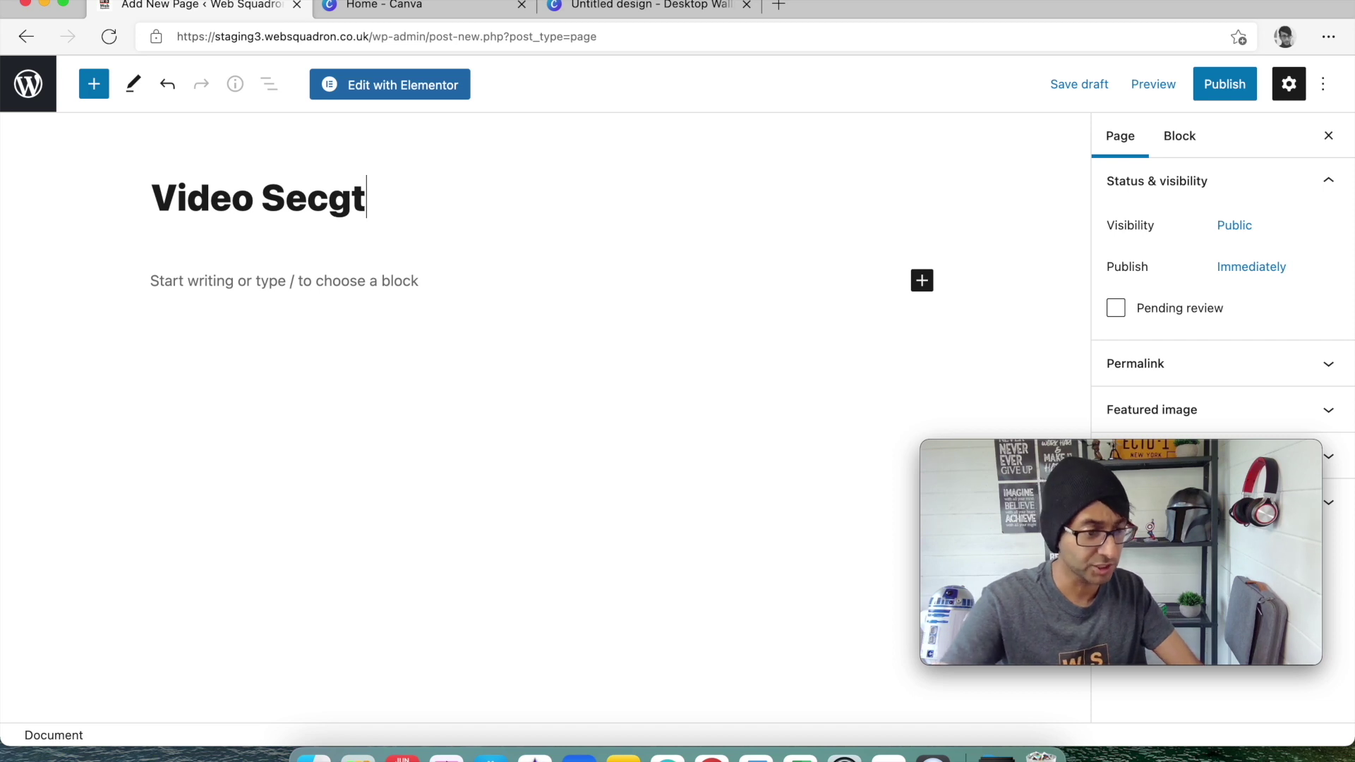
{"action": "type", "text": "on"}
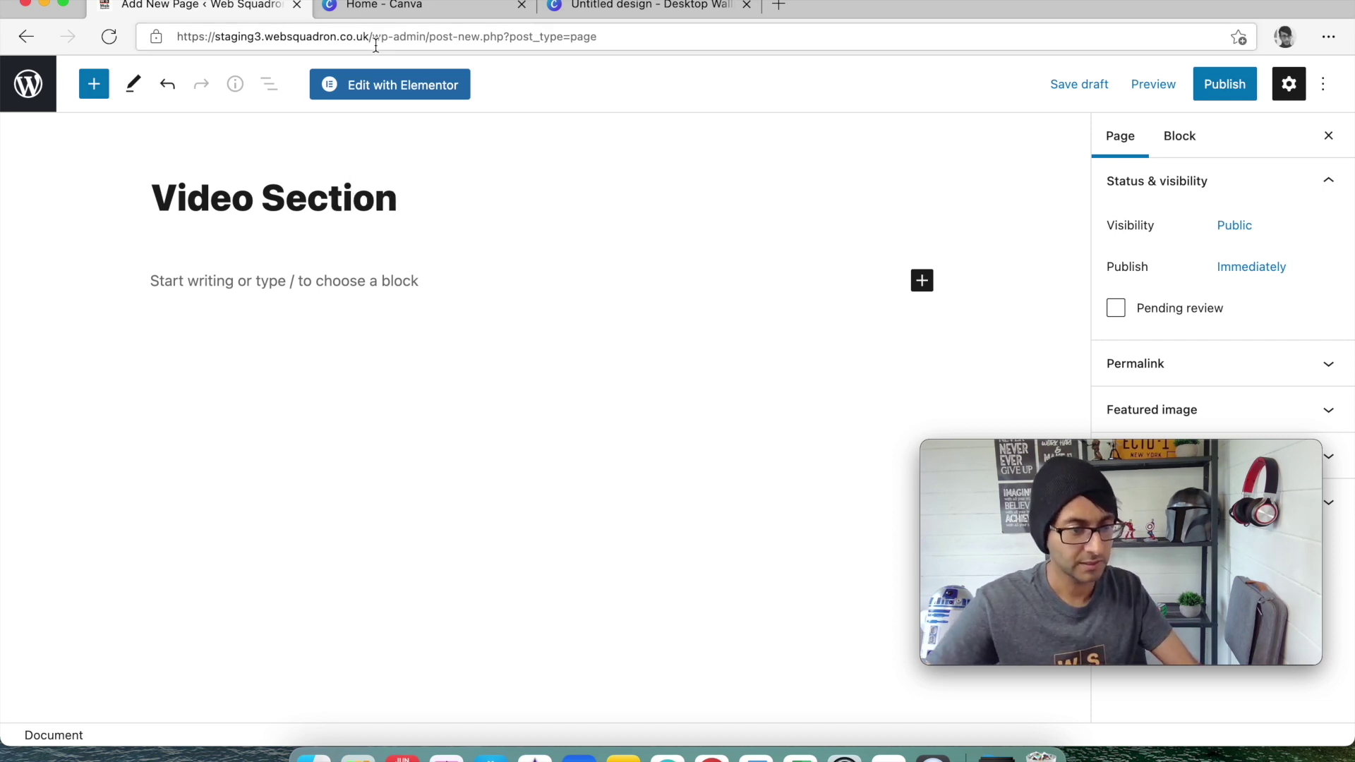
- Open the page in Elementor for editing and add a single-column section
{"action": "left_click", "coordinate": [389, 84]}
{"action": "left_click_drag", "start_coordinate": [1252, 469], "coordinate": [1280, 549]}
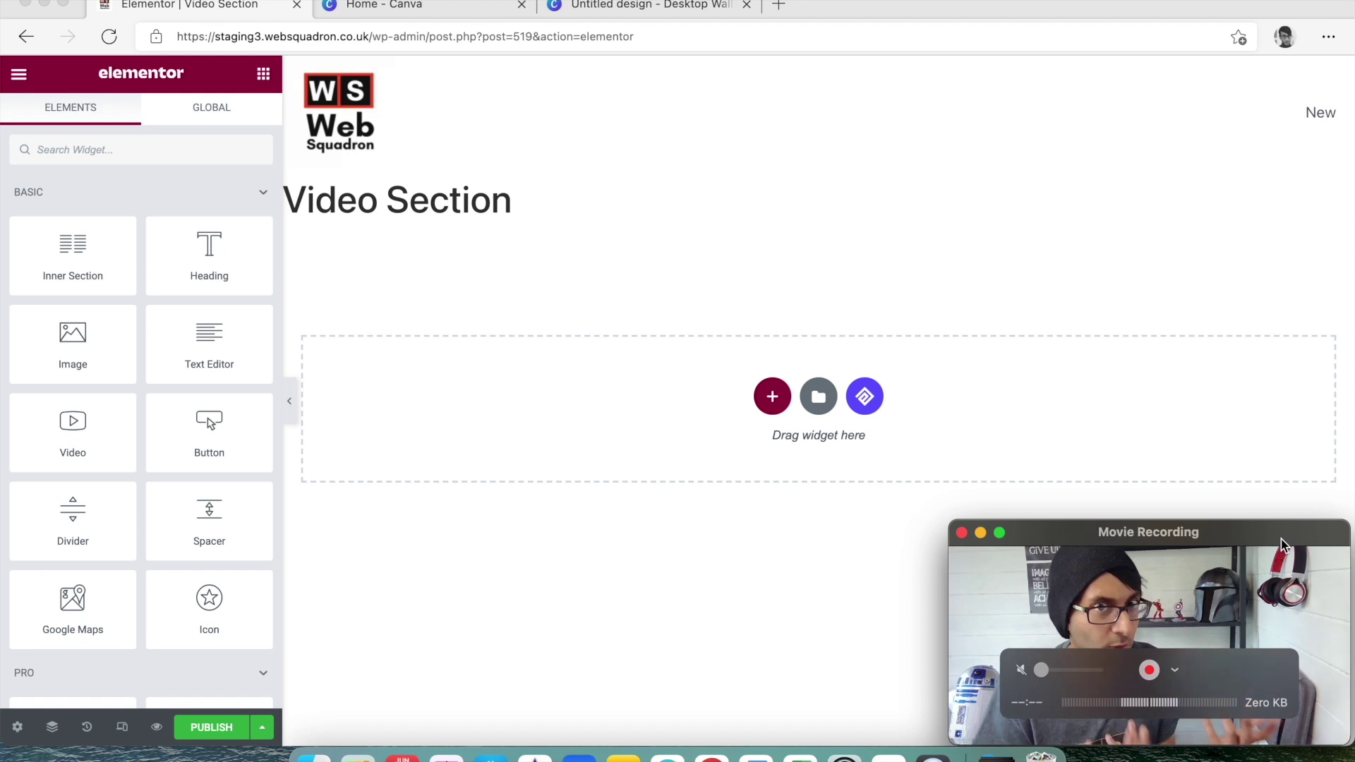
{"action": "left_click", "coordinate": [1149, 670]}
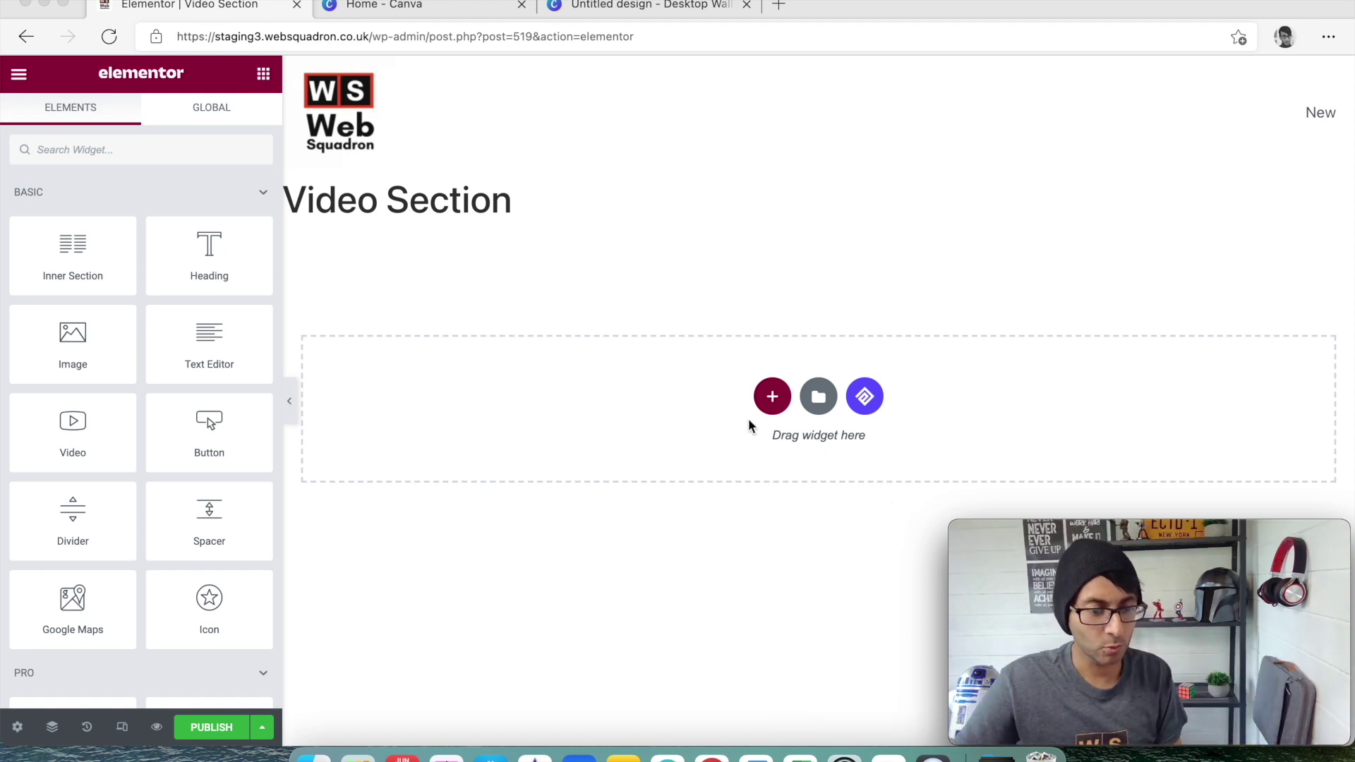
{"action": "left_click", "coordinate": [772, 396]}
{"action": "left_click", "coordinate": [563, 440]}
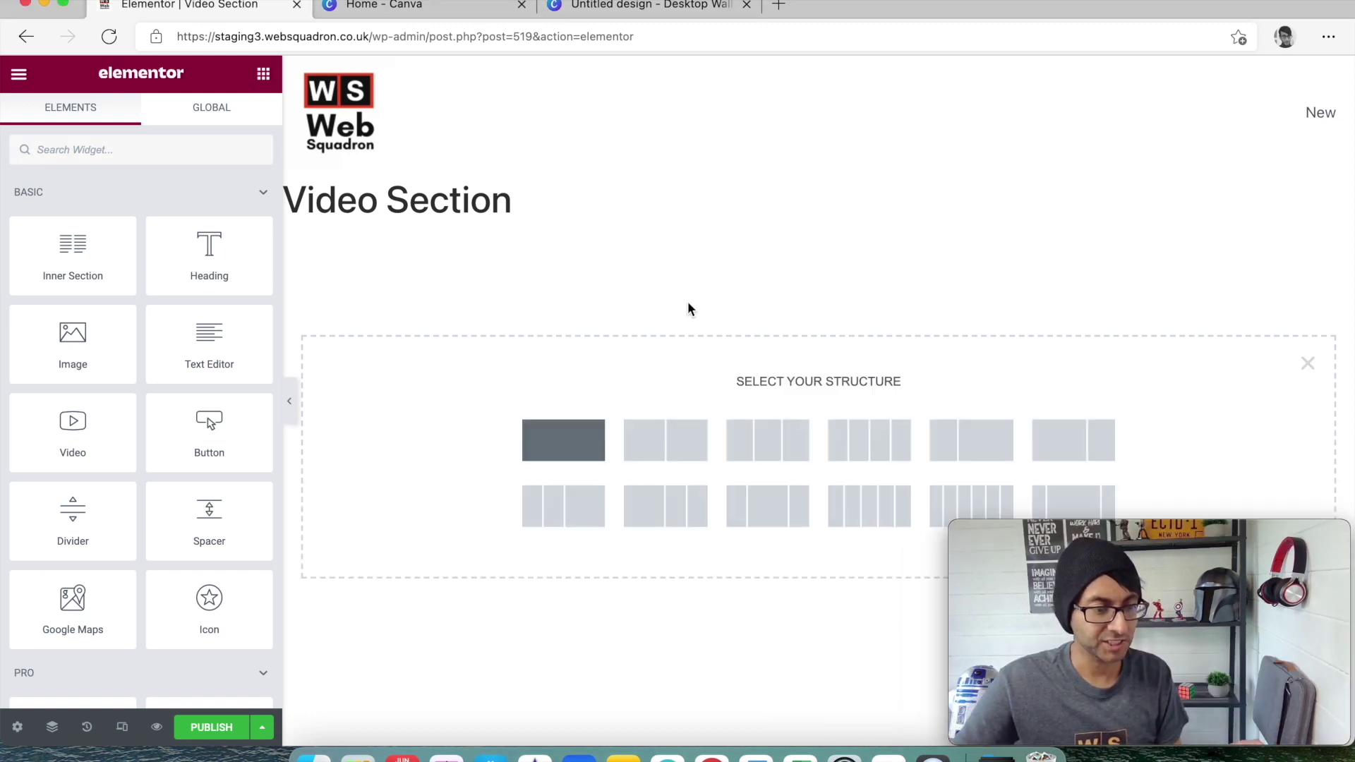
- Set the section's content width to Full Width and give it a minimum height of 378 px
{"action": "left_click", "coordinate": [170, 221]}
{"action": "left_click", "coordinate": [204, 257]}
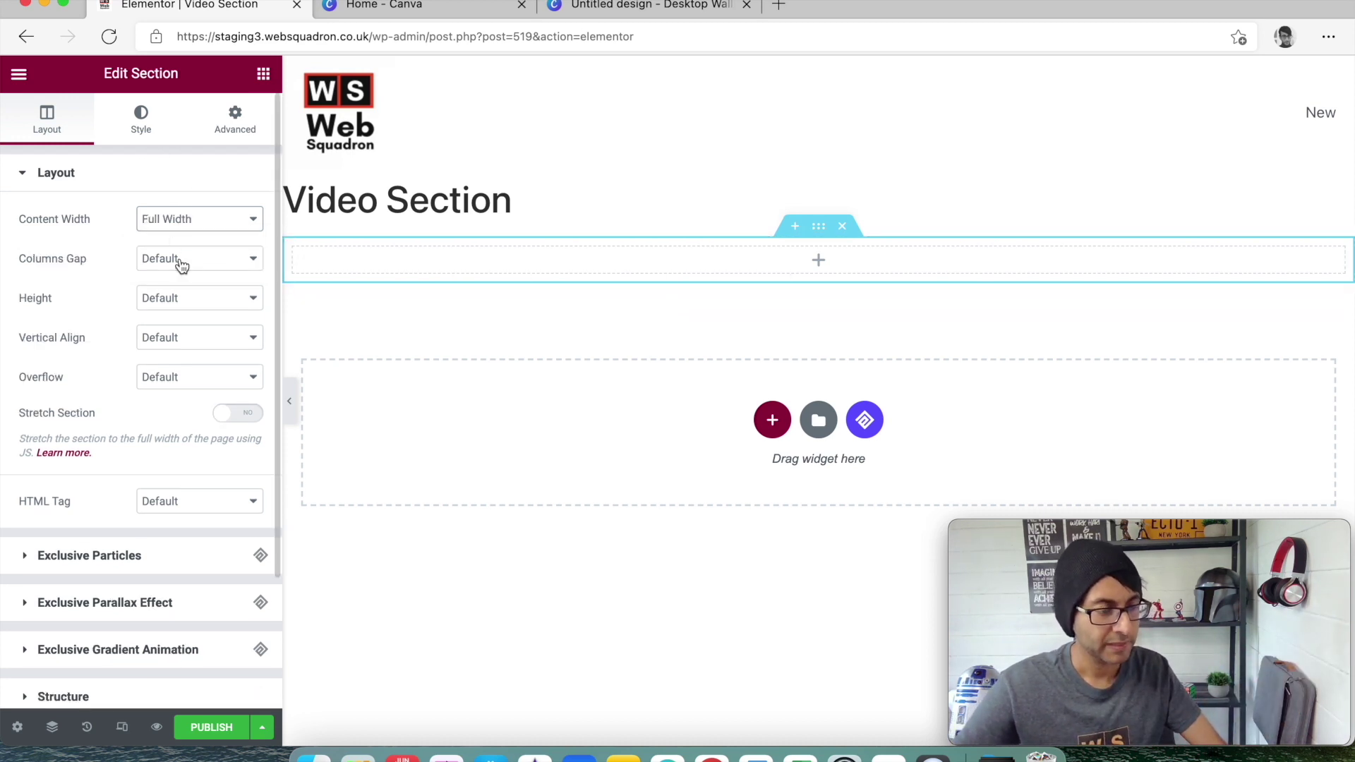
{"action": "left_click", "coordinate": [169, 309]}
{"action": "left_click", "coordinate": [175, 350]}
{"action": "left_click_drag", "start_coordinate": [67, 372], "coordinate": [66, 360]}
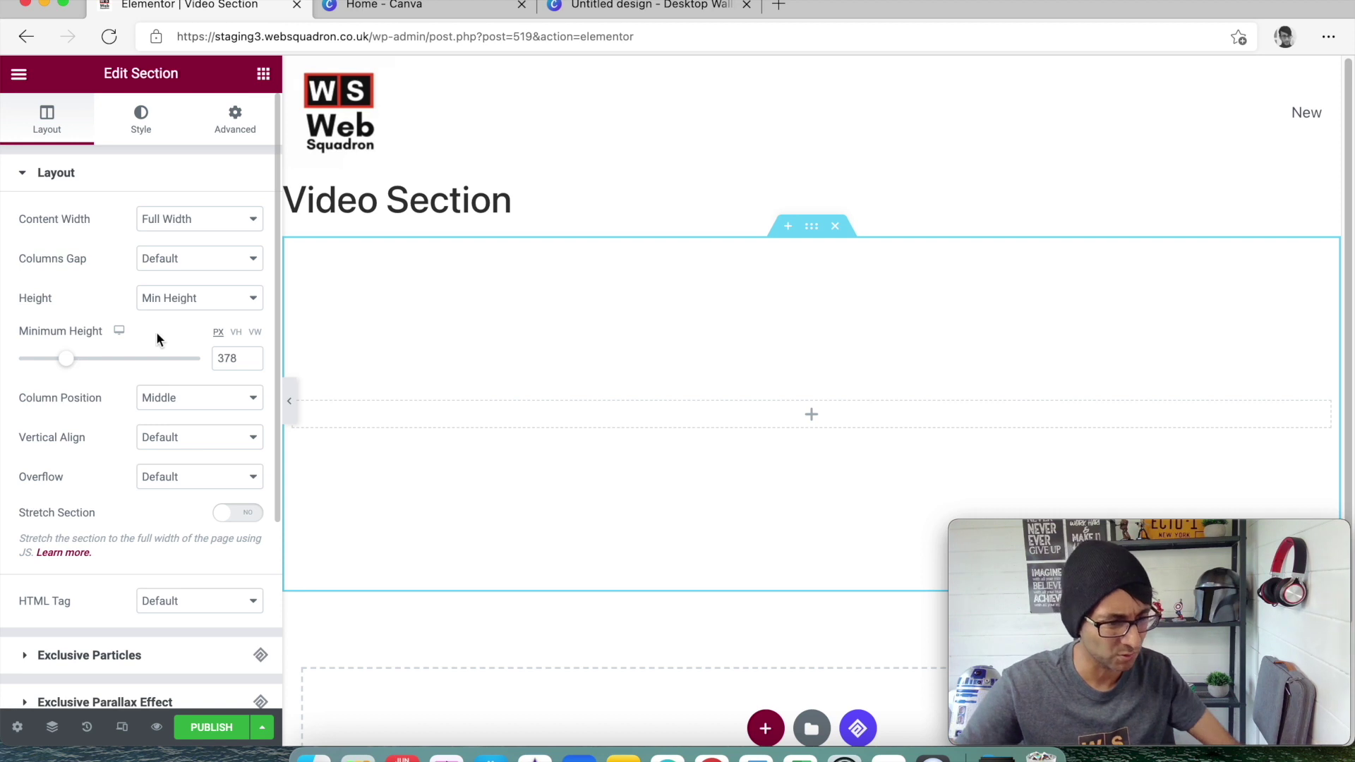
- Give the section a video background using the copied Untitled-design.mp4 file URL as the video link
{"action": "left_click", "coordinate": [144, 131]}
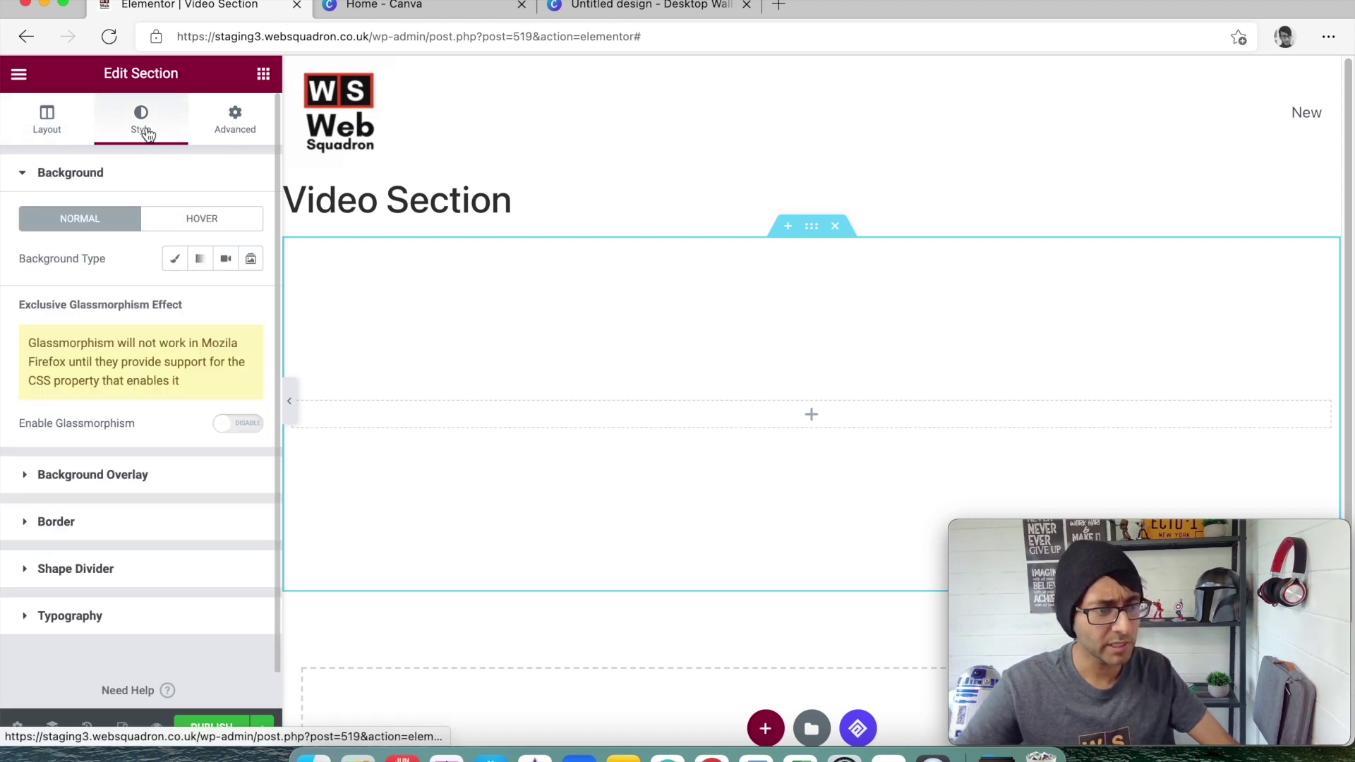
{"action": "left_click", "coordinate": [177, 260]}
{"action": "left_click", "coordinate": [204, 260]}
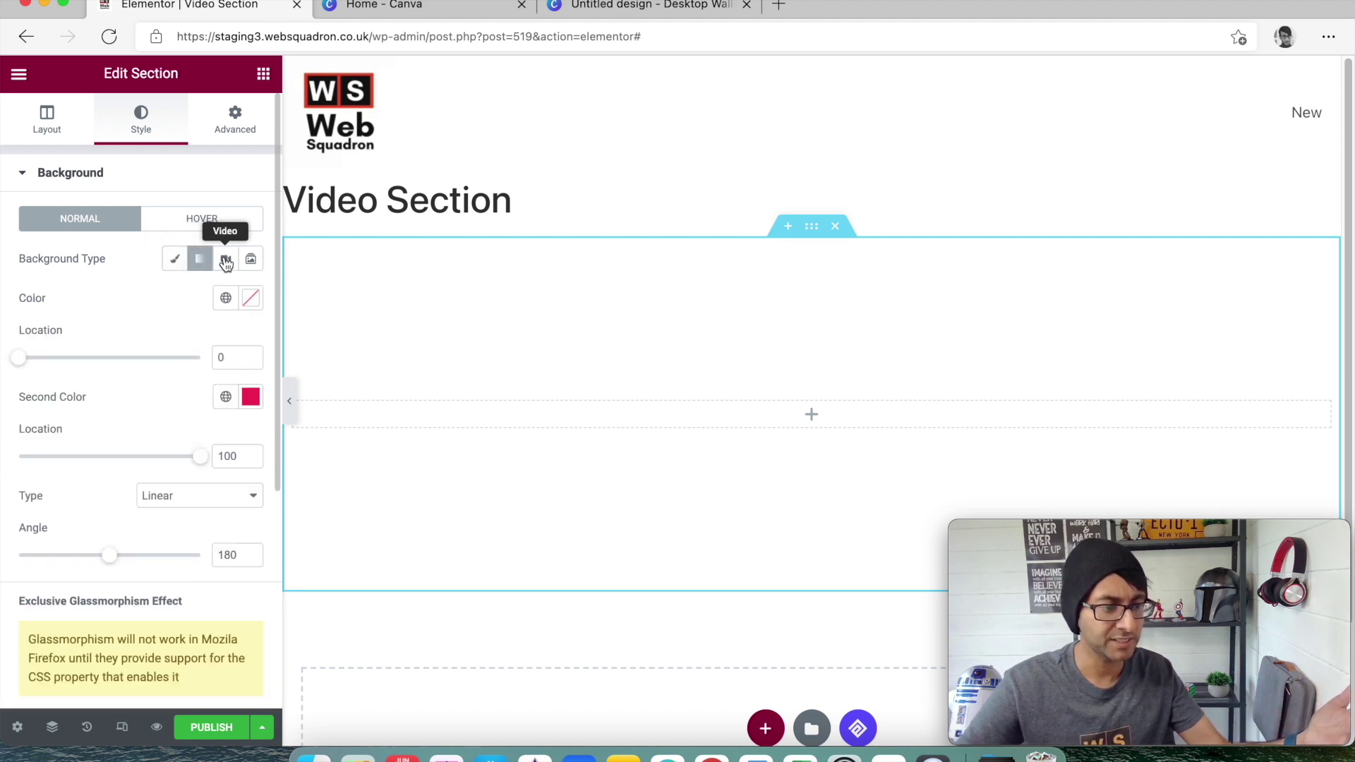
{"action": "left_click", "coordinate": [226, 260]}
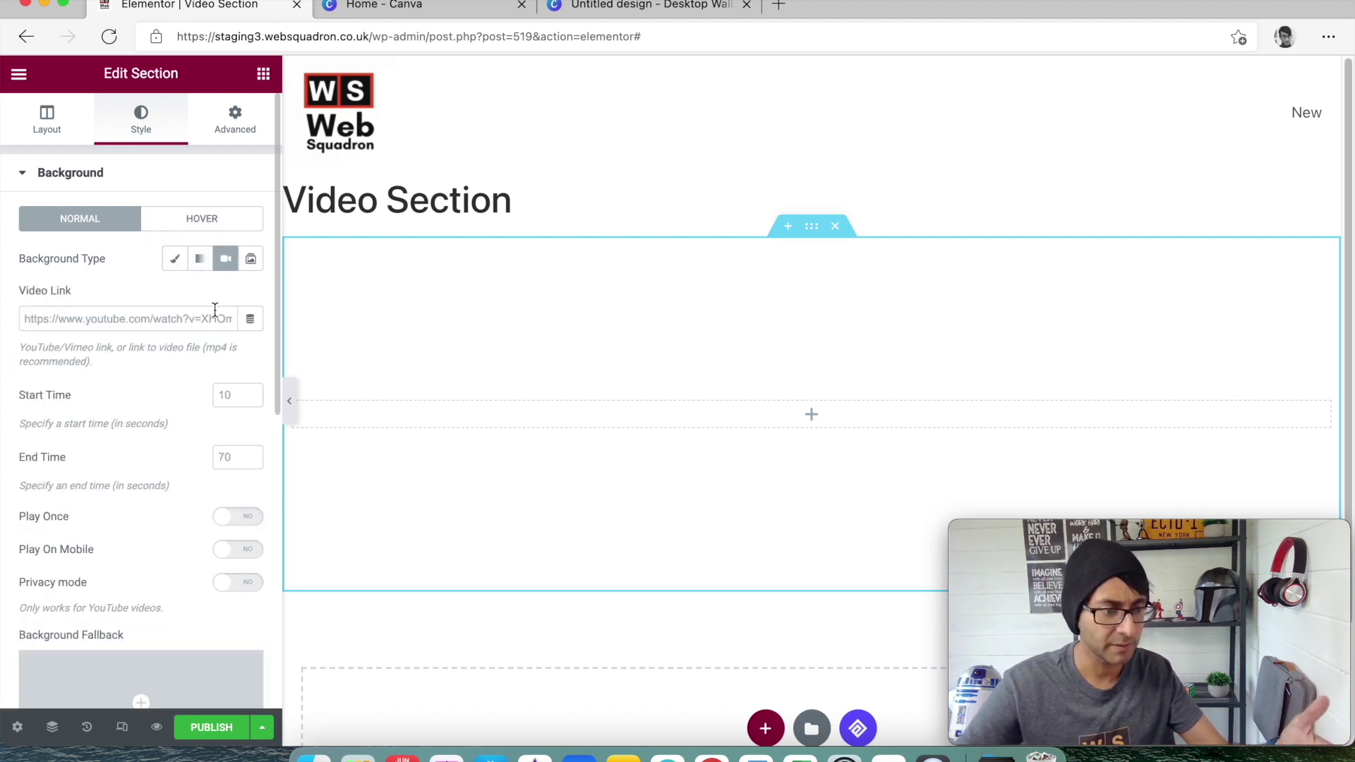
{"action": "key", "text": "ctrl+v"}
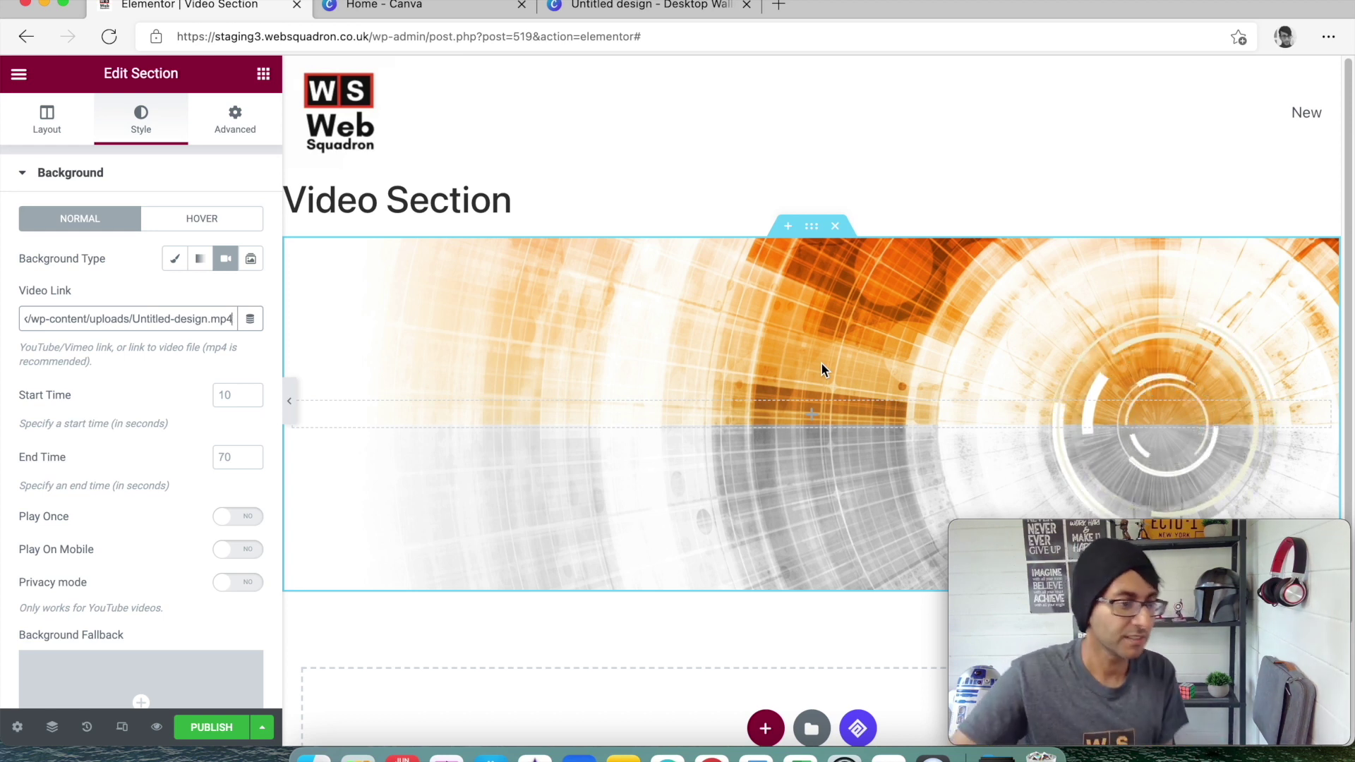
- Add a Heading widget inside the video background section
{"action": "left_click", "coordinate": [56, 114]}
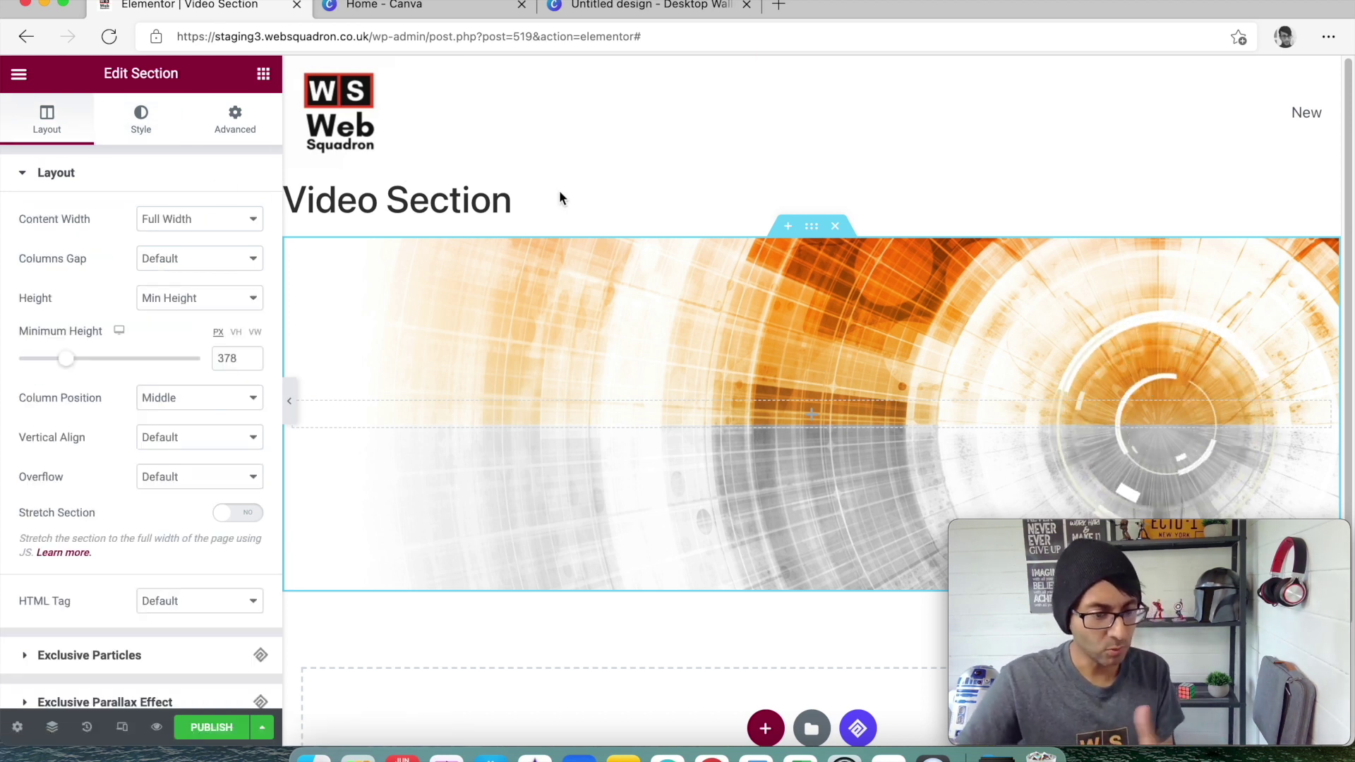
{"action": "left_click", "coordinate": [263, 74]}
{"action": "left_click_drag", "start_coordinate": [188, 233], "coordinate": [420, 391]}
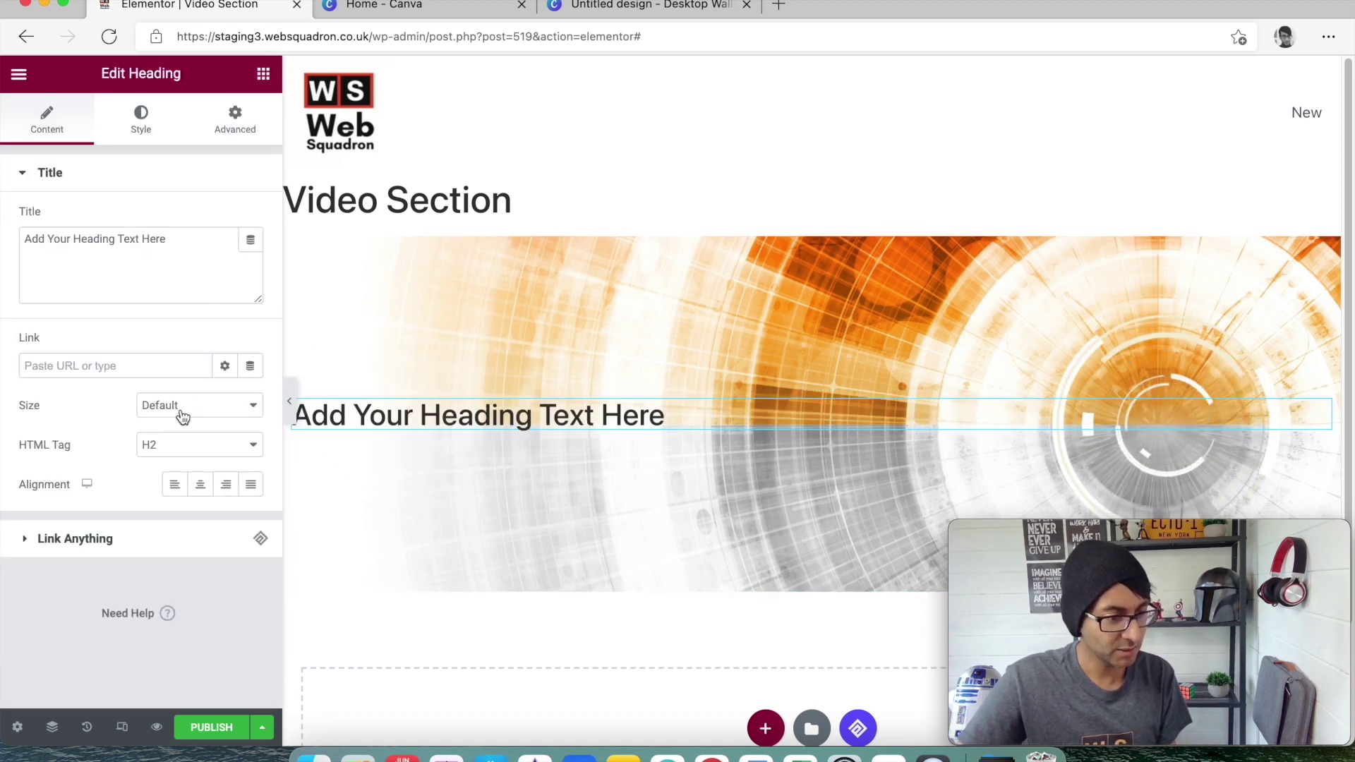
- Set the heading's font size to 51 px and weight to 700, and break the text onto a second line before "Text Here"
{"action": "left_click", "coordinate": [141, 119]}
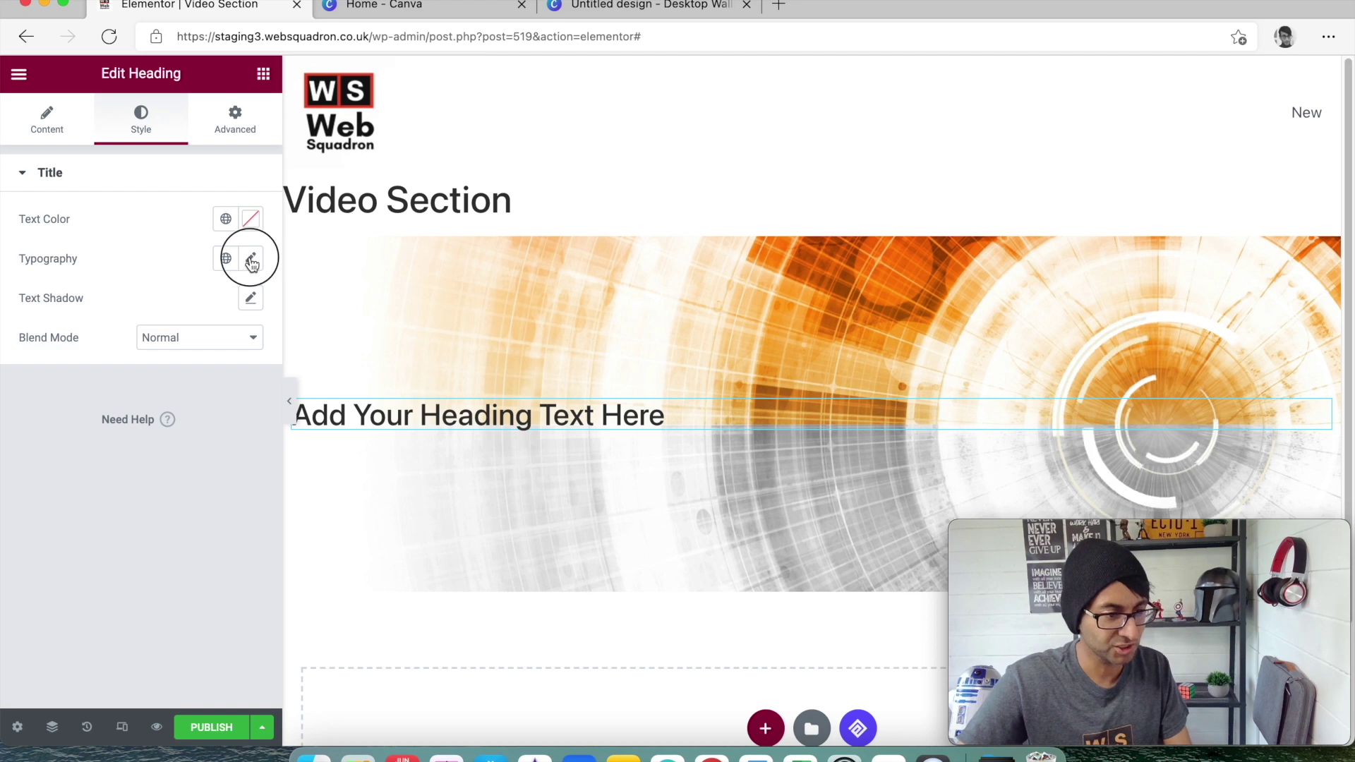
{"action": "left_click", "coordinate": [251, 260]}
{"action": "left_click_drag", "start_coordinate": [31, 407], "coordinate": [71, 408]}
{"action": "left_click", "coordinate": [150, 448]}
{"action": "left_click", "coordinate": [162, 556]}
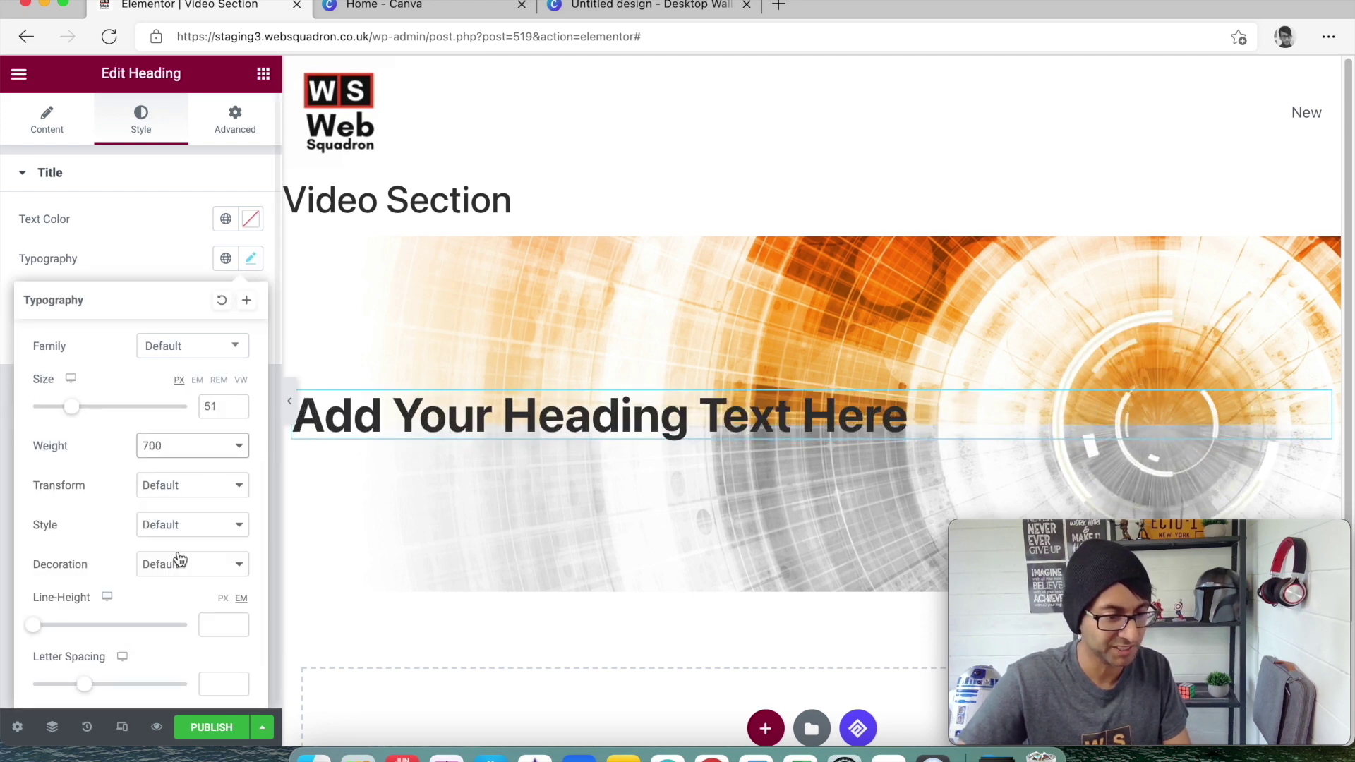
{"action": "left_click", "coordinate": [694, 422]}
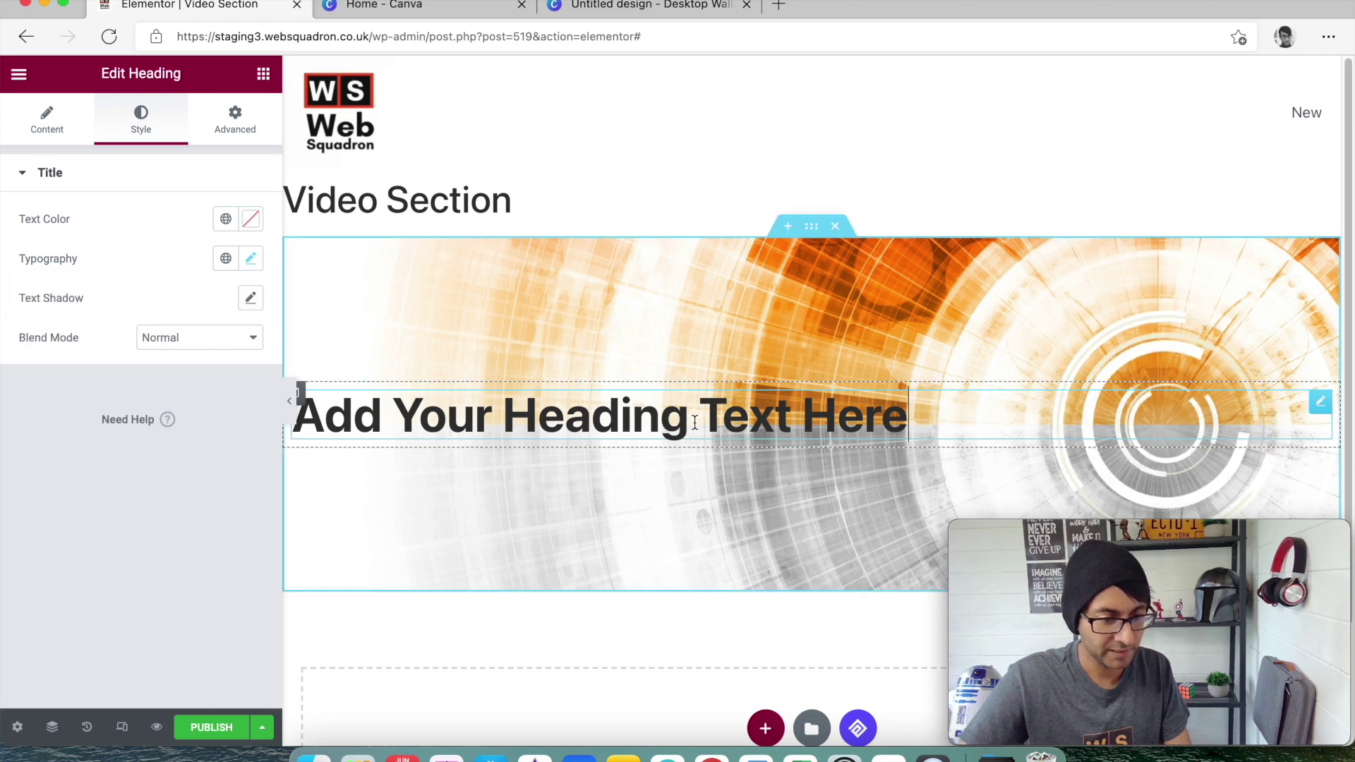
{"action": "key", "text": "Return"}
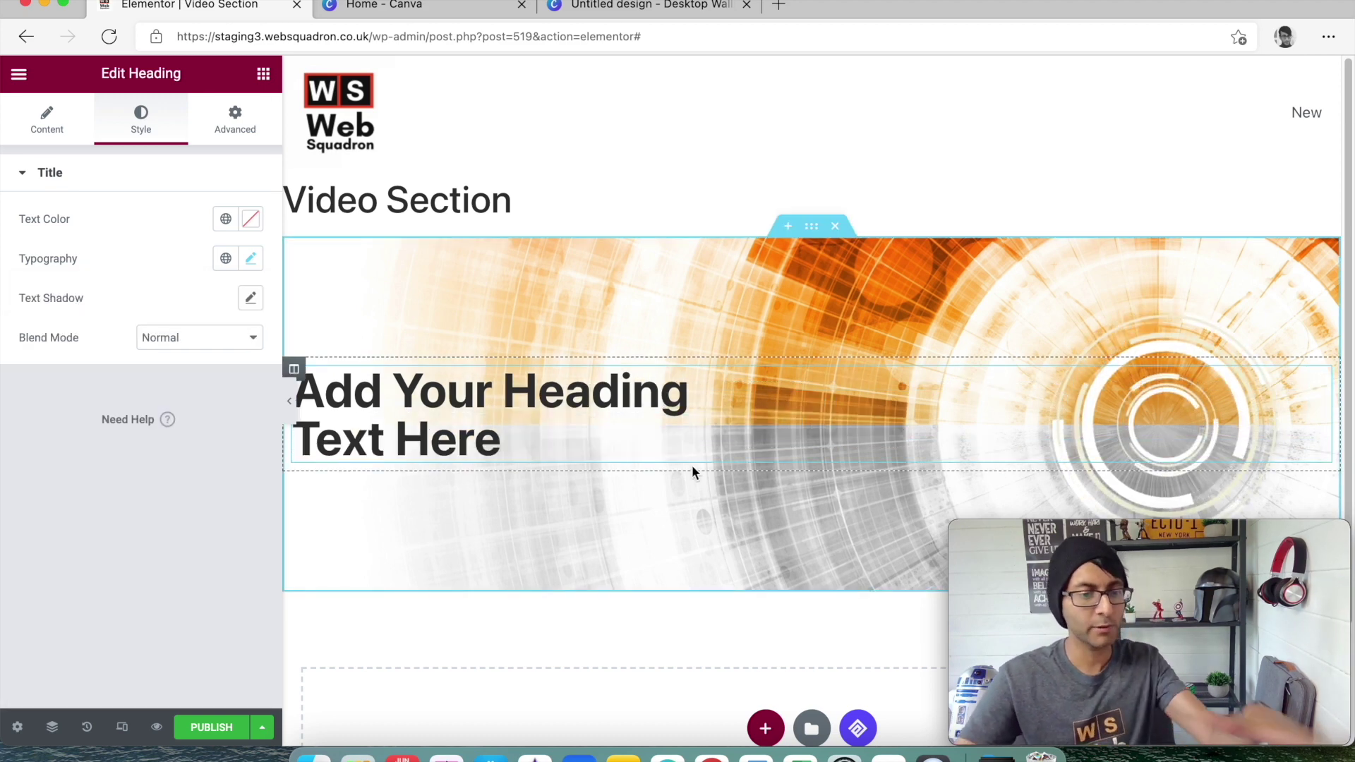
- Set the video section's content width to Boxed with a width of 1000
{"action": "left_click", "coordinate": [811, 226]}
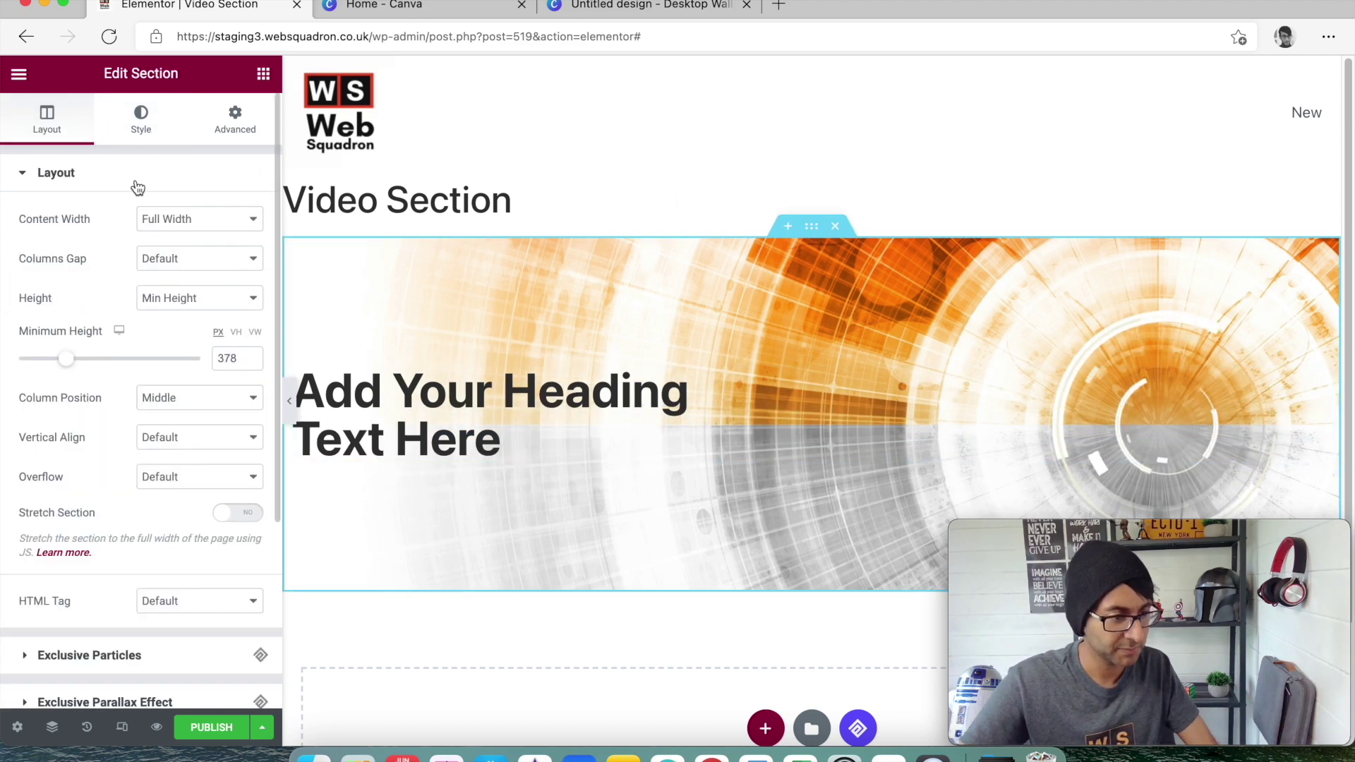
{"action": "left_click", "coordinate": [198, 219]}
{"action": "left_click", "coordinate": [187, 240]}
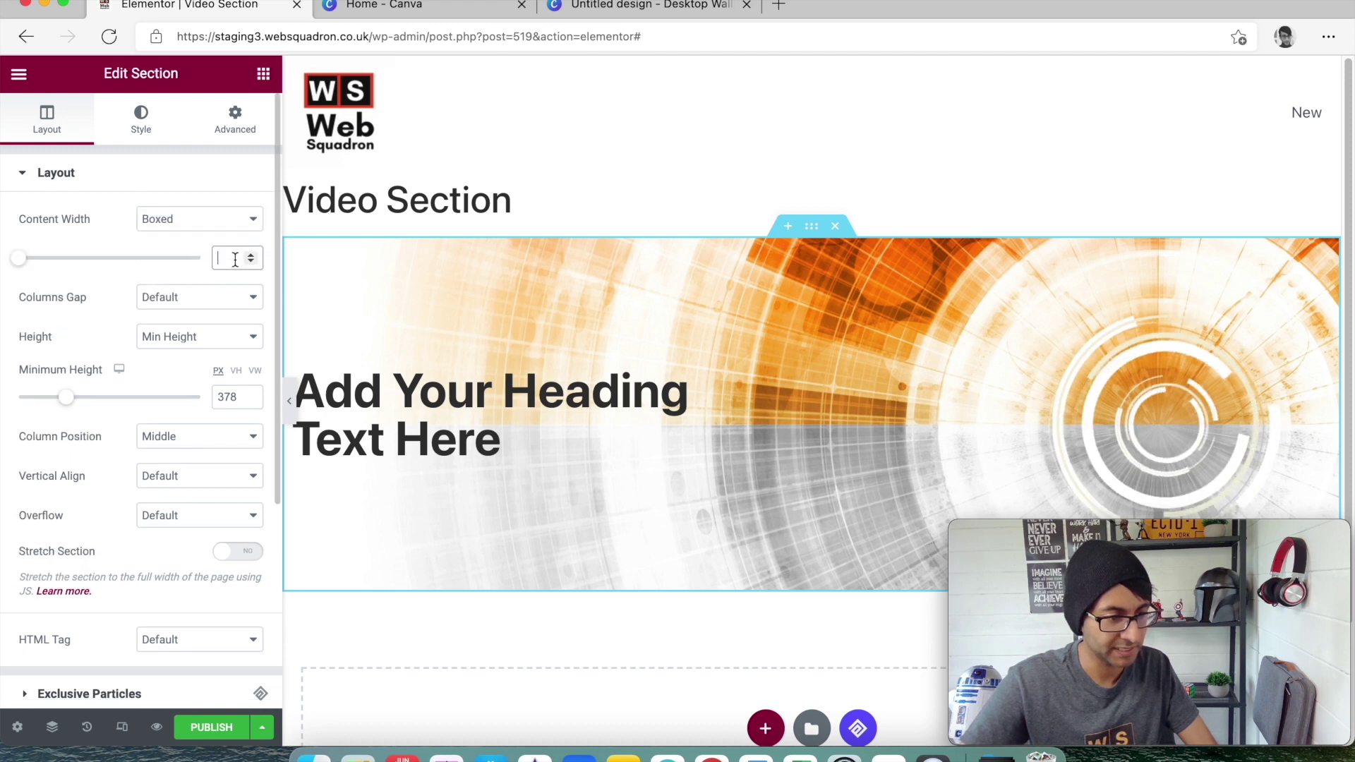
{"action": "type", "text": "800"}
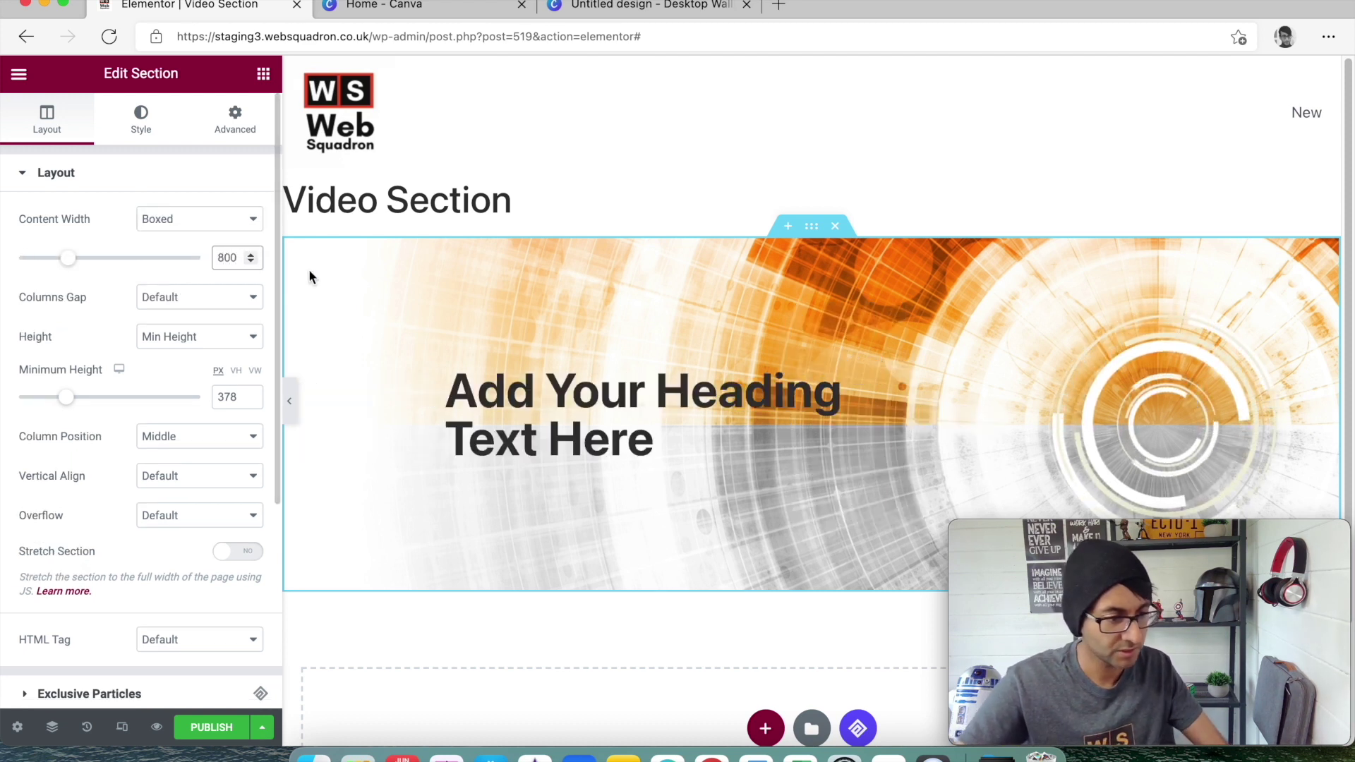
{"action": "key", "text": "BackSpace"}
{"action": "key", "text": "BackSpace"}
{"action": "key", "text": "BackSpace"}
{"action": "type", "text": "1000"}
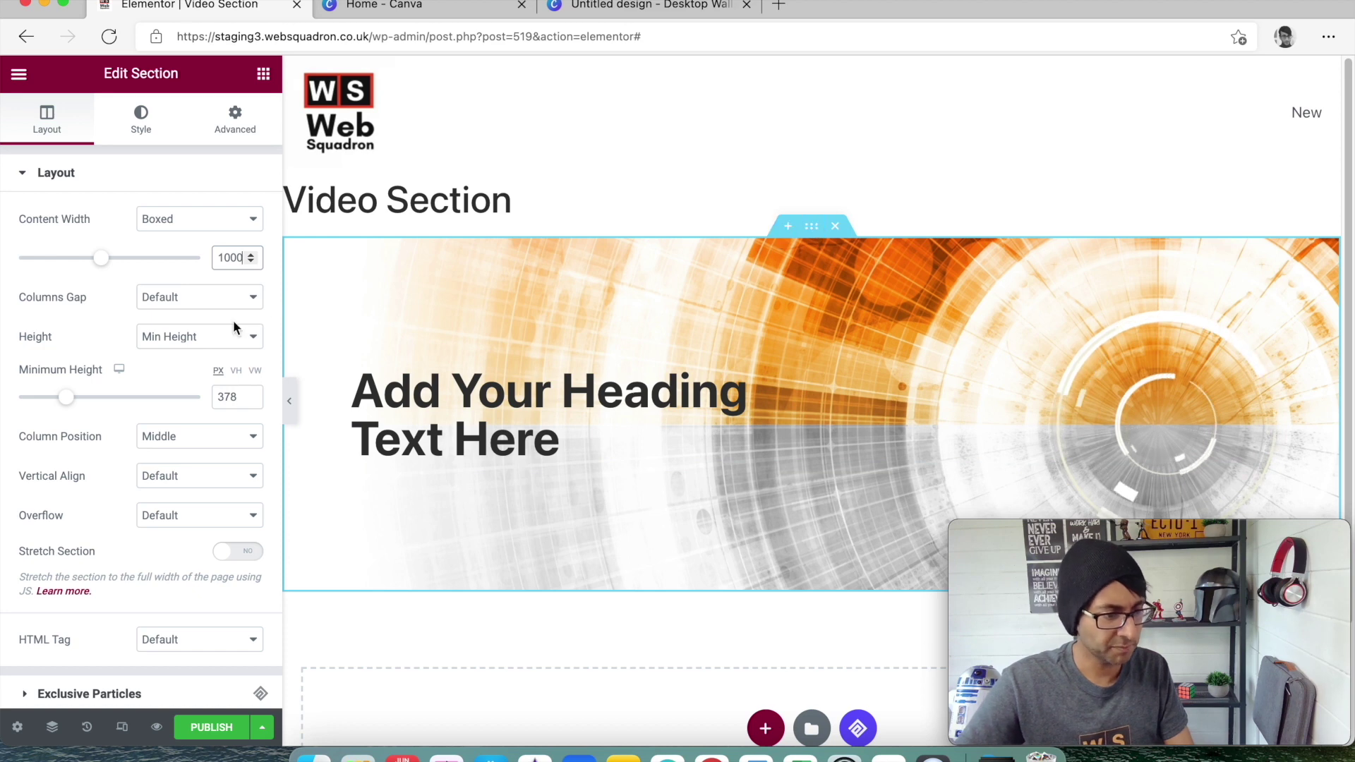
- Increase the section's minimum height to 505 px and preview the page with the editing panel hidden
{"action": "left_click_drag", "start_coordinate": [67, 397], "coordinate": [92, 400]}
{"action": "left_click_drag", "start_coordinate": [91, 400], "coordinate": [84, 399]}
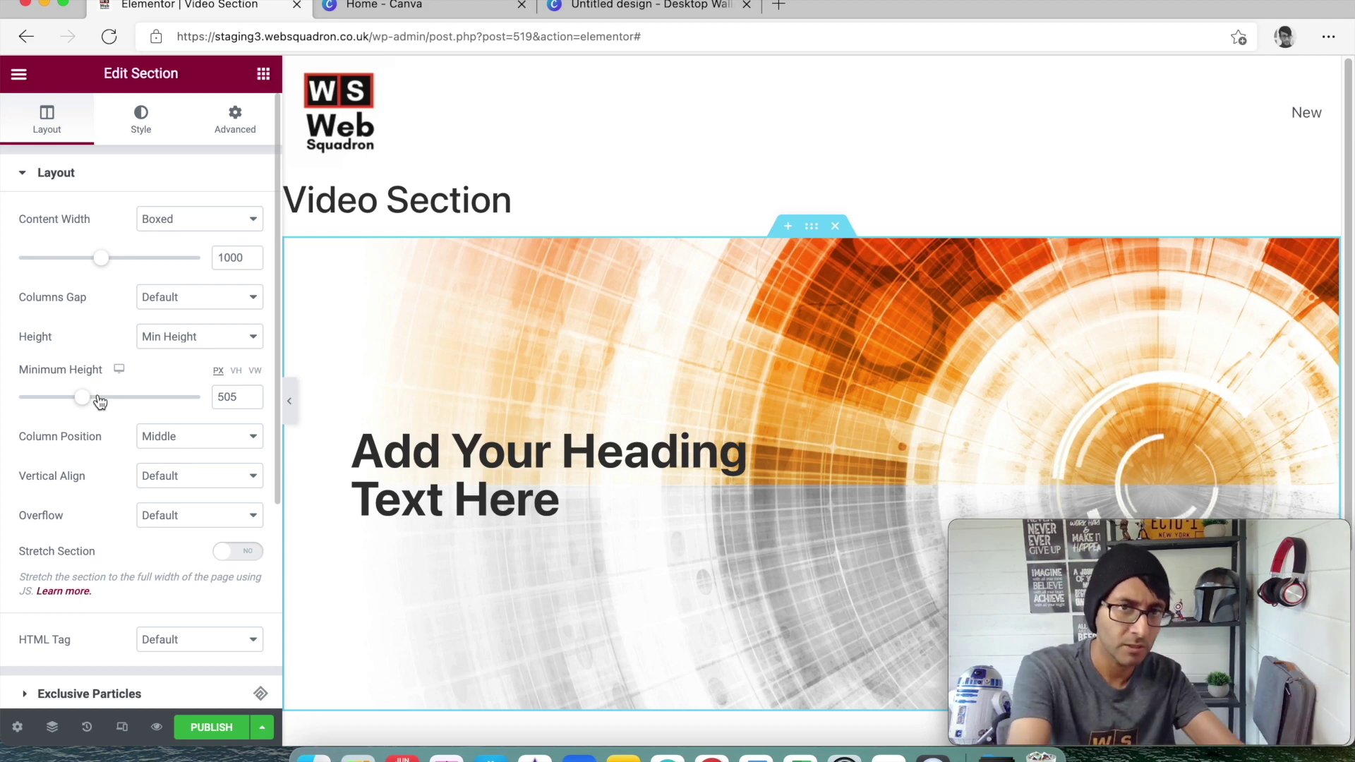
{"action": "left_click", "coordinate": [291, 402]}
{"action": "left_click_drag", "start_coordinate": [1201, 566], "coordinate": [769, 49]}
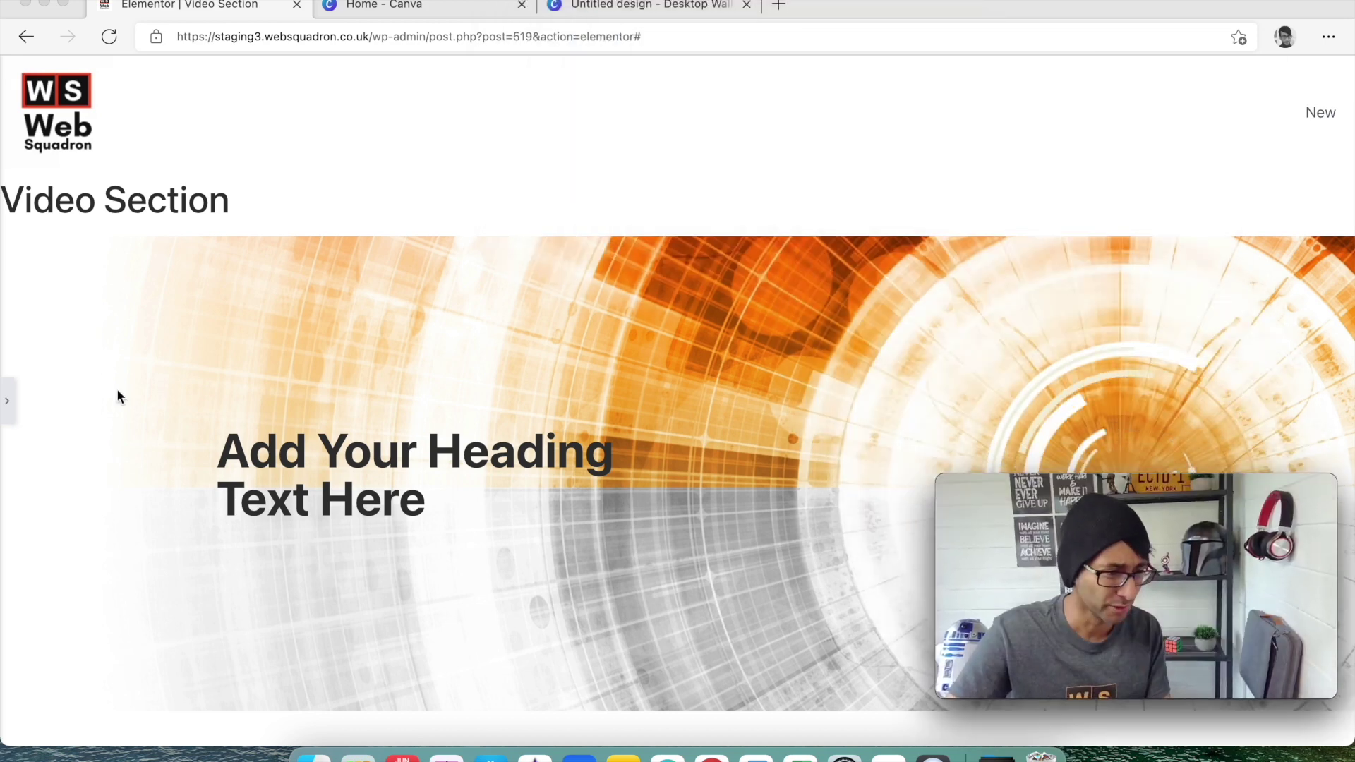
{"action": "left_click", "coordinate": [7, 406]}
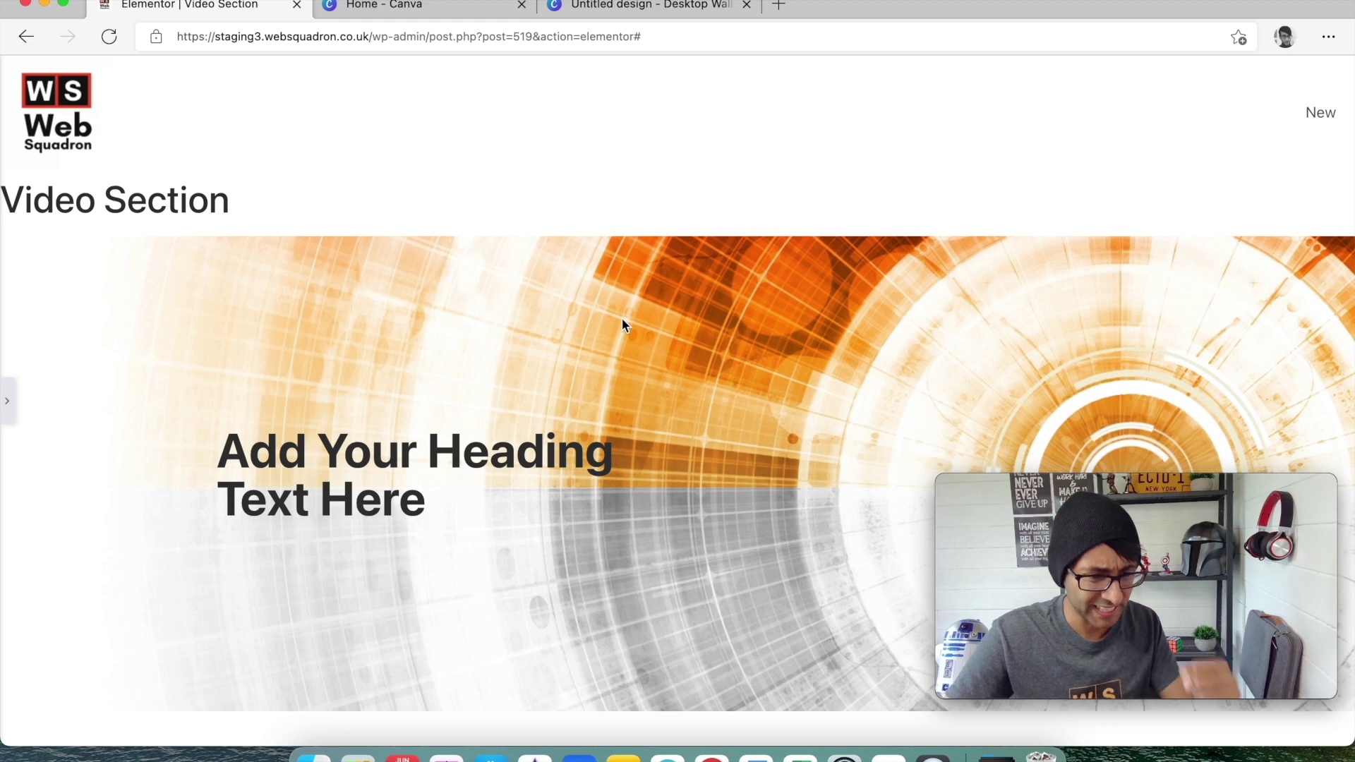
{"action": "left_click", "coordinate": [7, 403]}
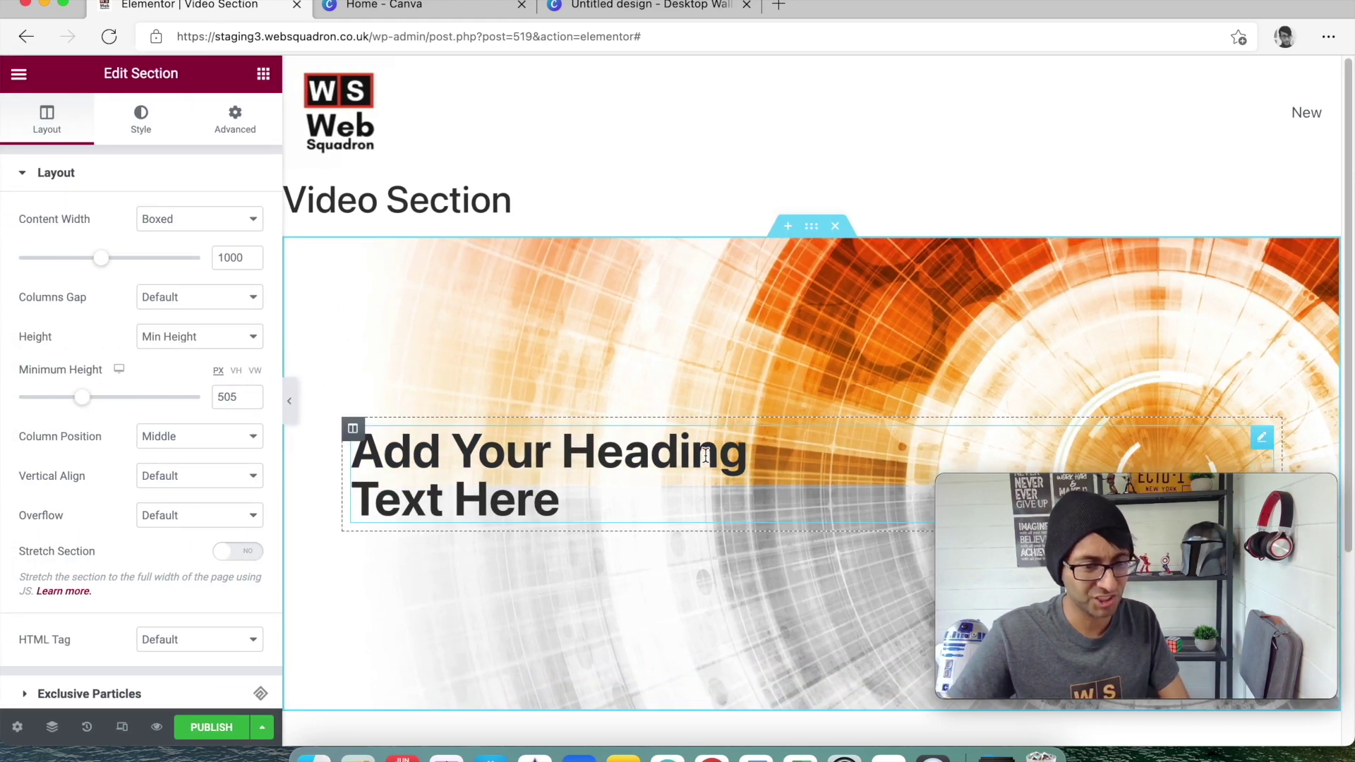
- Duplicate the column holding the heading and delete the heading from the copied column
{"action": "right_click", "coordinate": [355, 435]}
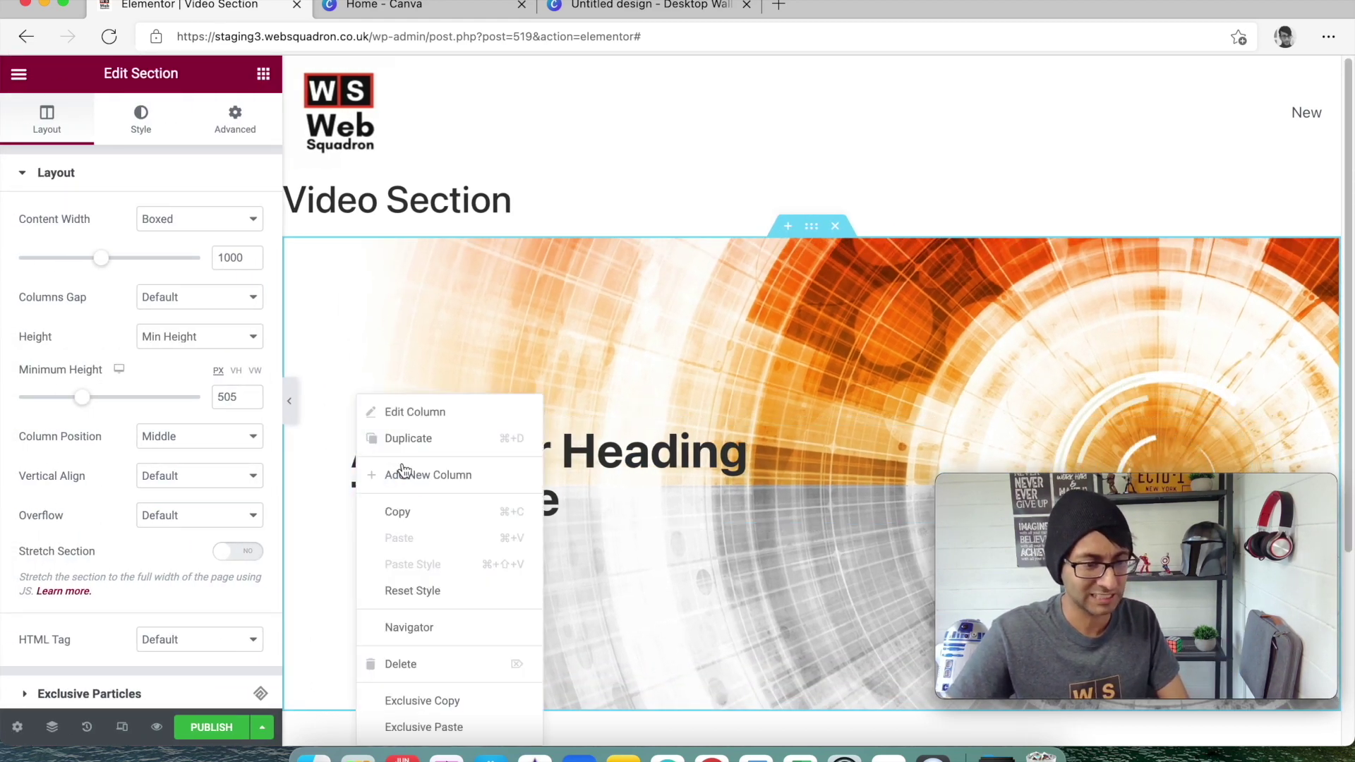
{"action": "left_click", "coordinate": [433, 438]}
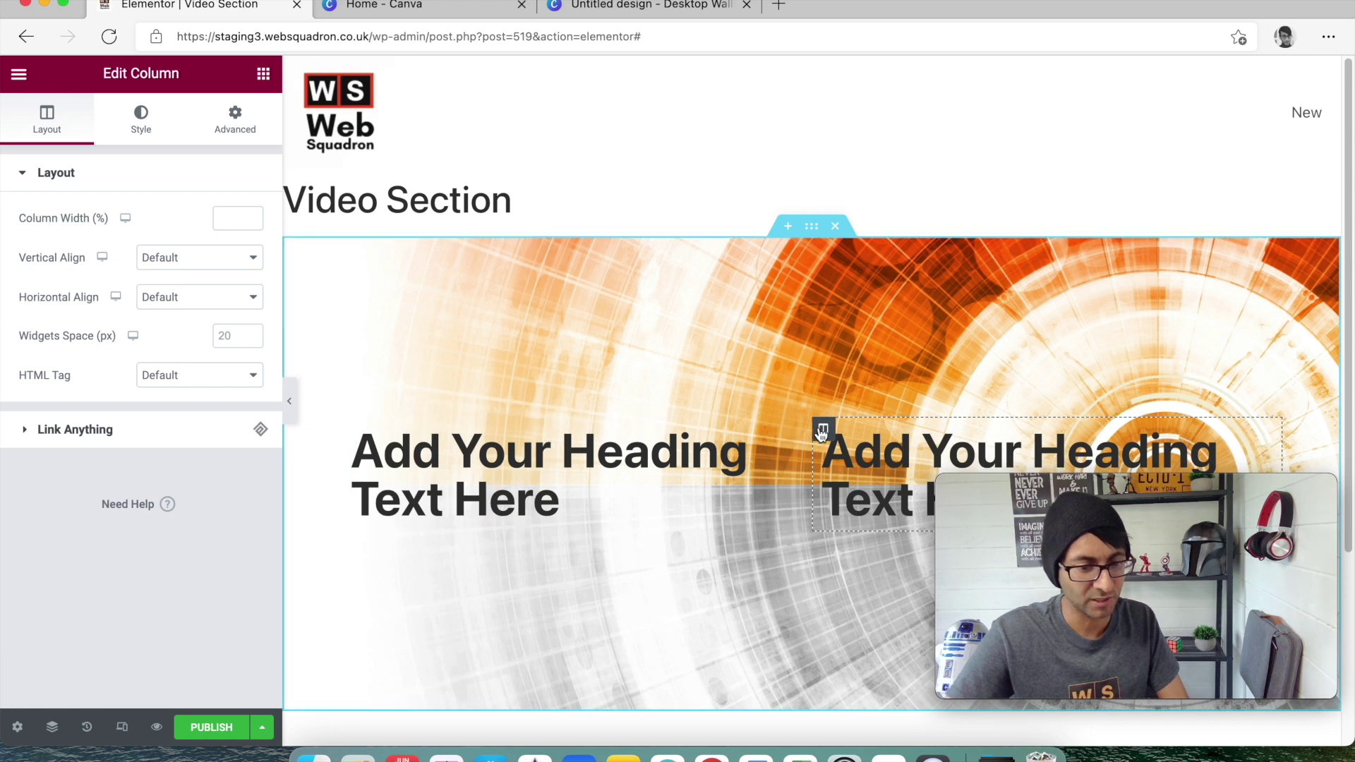
{"action": "left_click", "coordinate": [143, 122]}
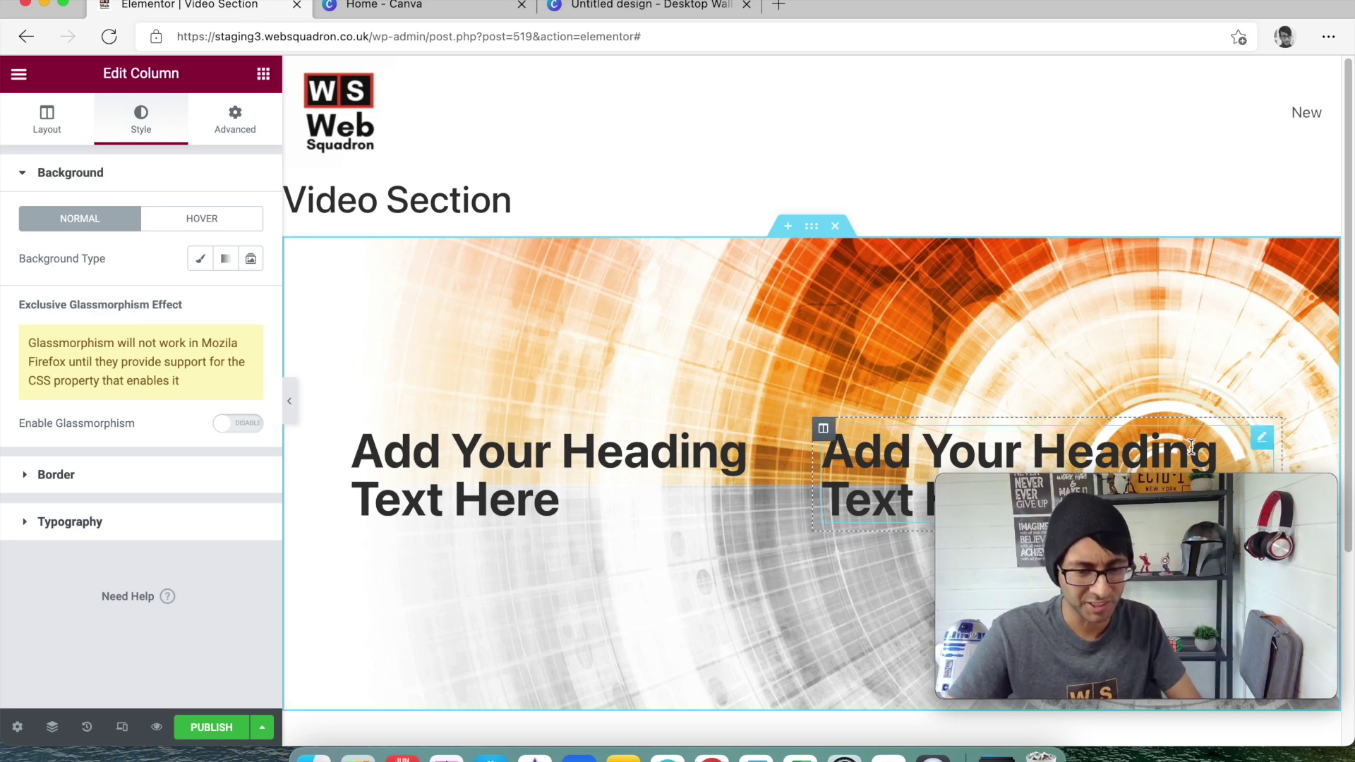
{"action": "right_click", "coordinate": [1252, 445]}
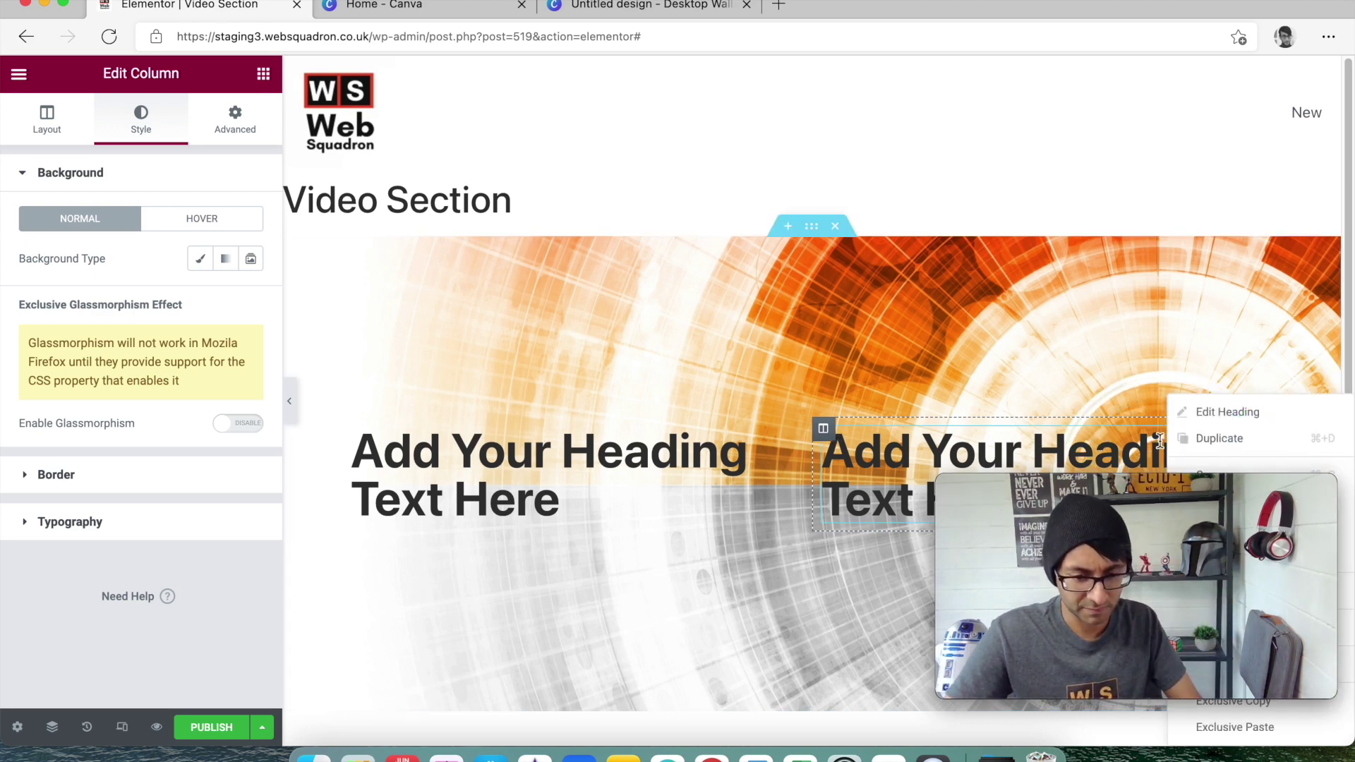
{"action": "left_click_drag", "start_coordinate": [1157, 487], "coordinate": [926, 125]}
{"action": "left_click", "coordinate": [1245, 674]}
- Add a Video widget to the empty second column of the section
{"action": "left_click", "coordinate": [258, 82]}
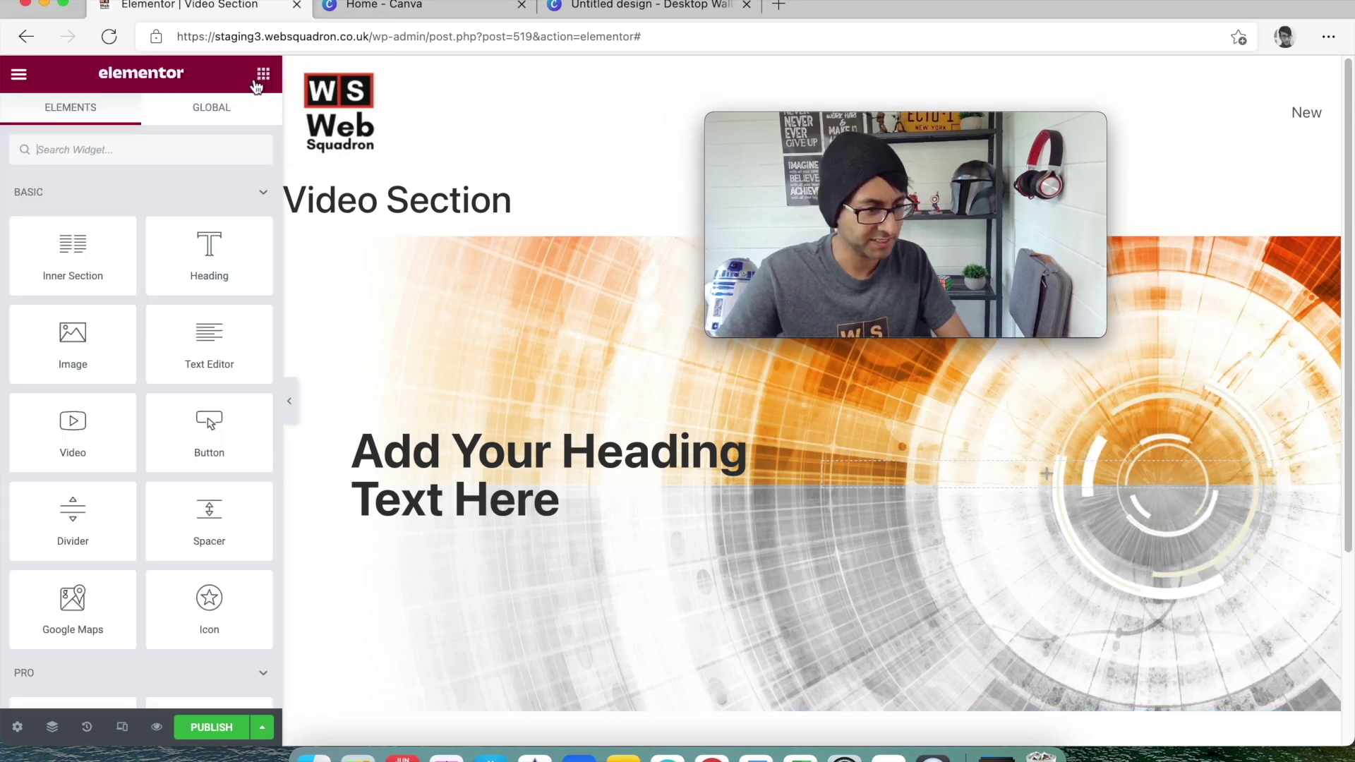
{"action": "left_click_drag", "start_coordinate": [64, 437], "coordinate": [967, 483]}
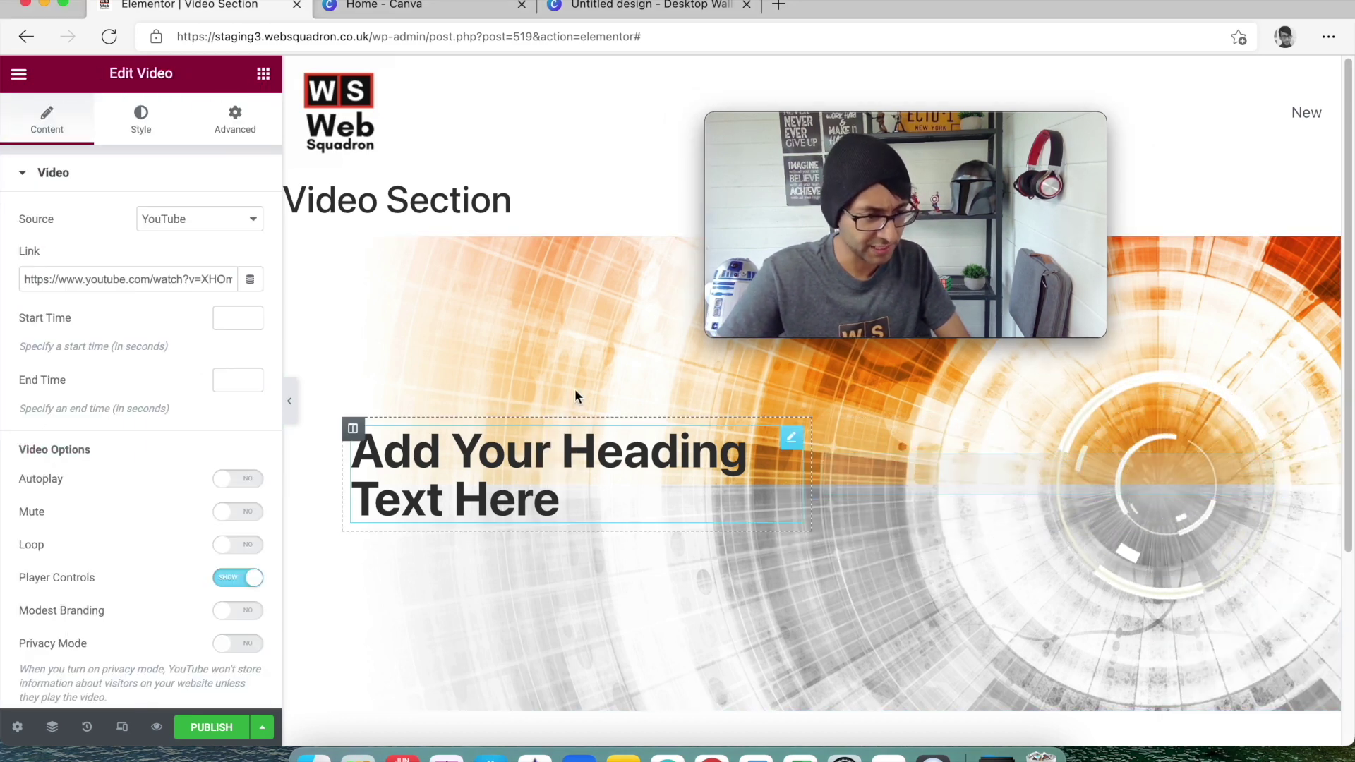
- Try to use the copied Untitled-design.mp4 file URL as the Video widget's YouTube link
{"action": "left_click", "coordinate": [139, 279]}
{"action": "key", "text": "super+a"}
{"action": "key", "text": "BackSpace"}
{"action": "type", "text": "https://staging3.websquadron.co.uk/wp-content/uploads/Untitled-design.mp4"}
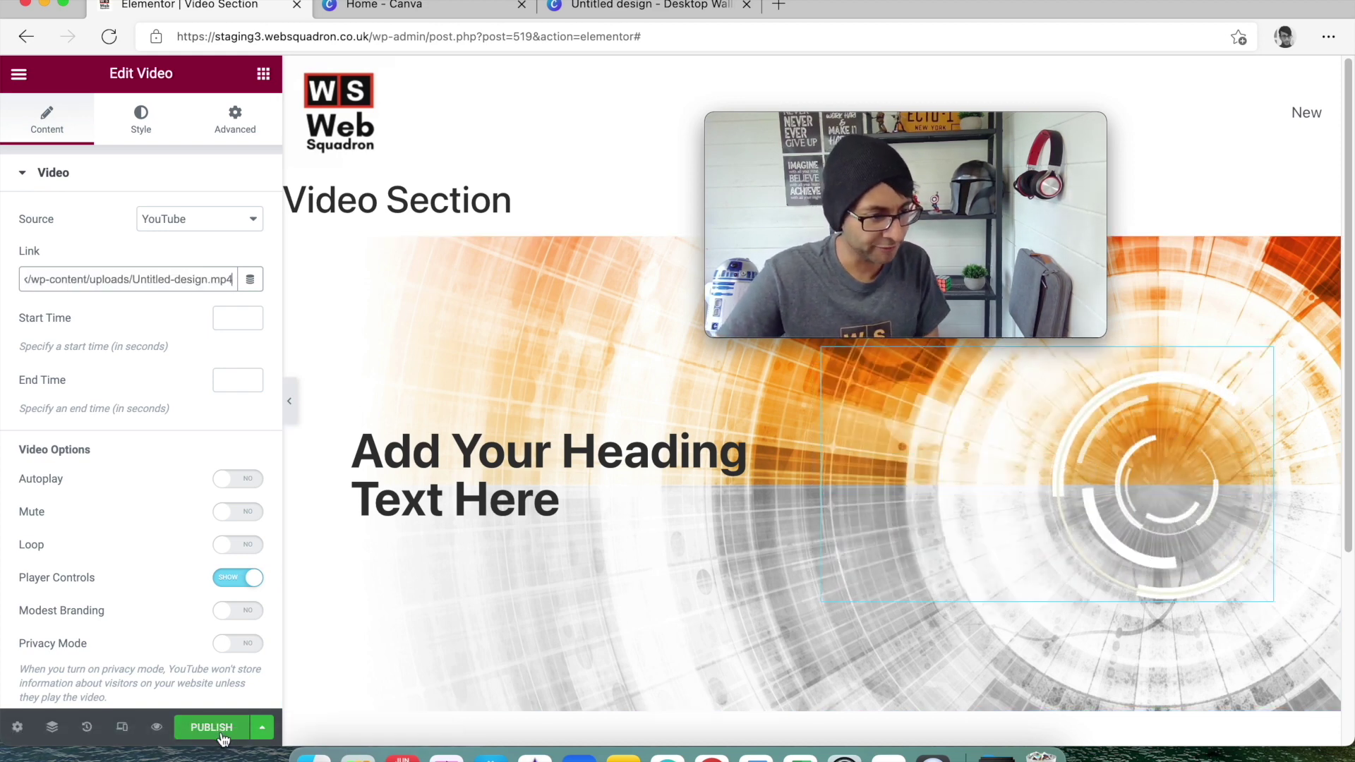
- Switch the Video widget's source to Self Hosted and insert Untitled-design.mp4 from the media library
{"action": "left_click", "coordinate": [208, 232]}
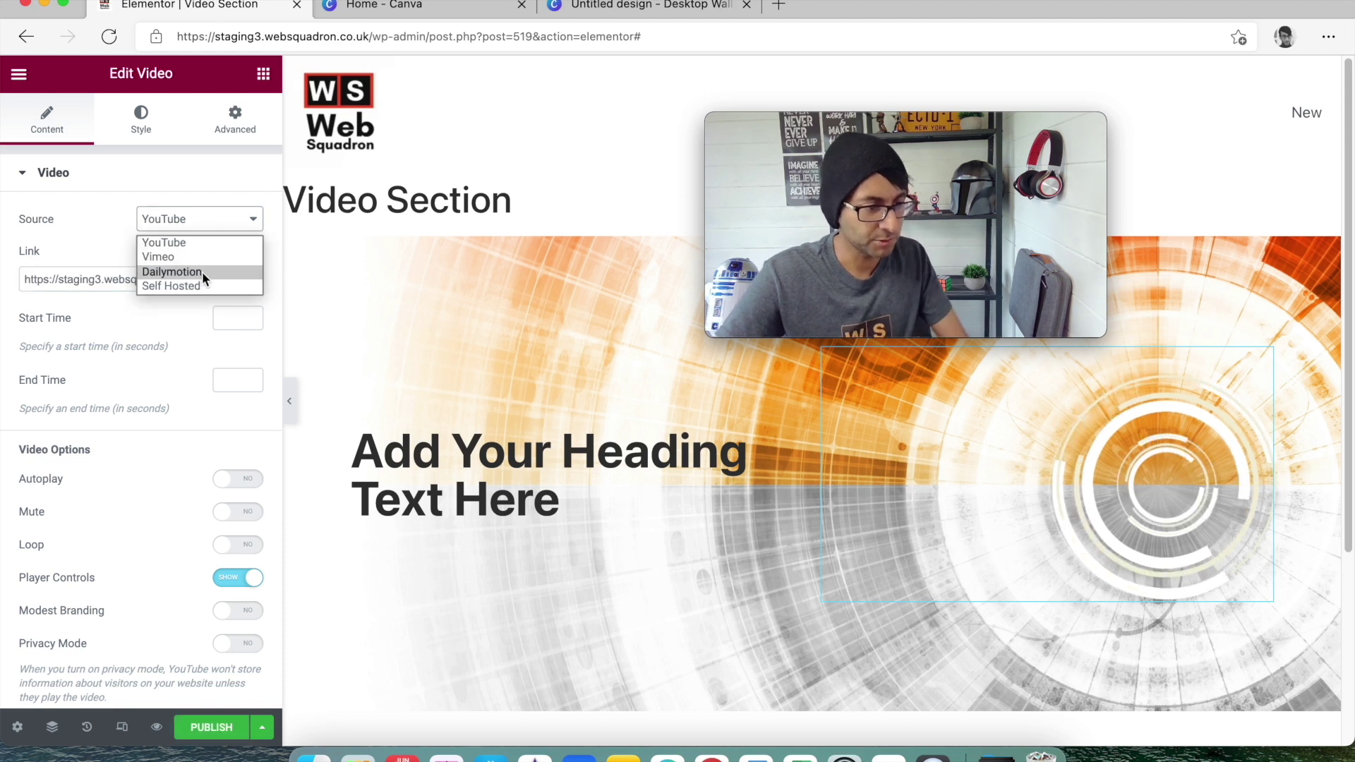
{"action": "left_click", "coordinate": [200, 287]}
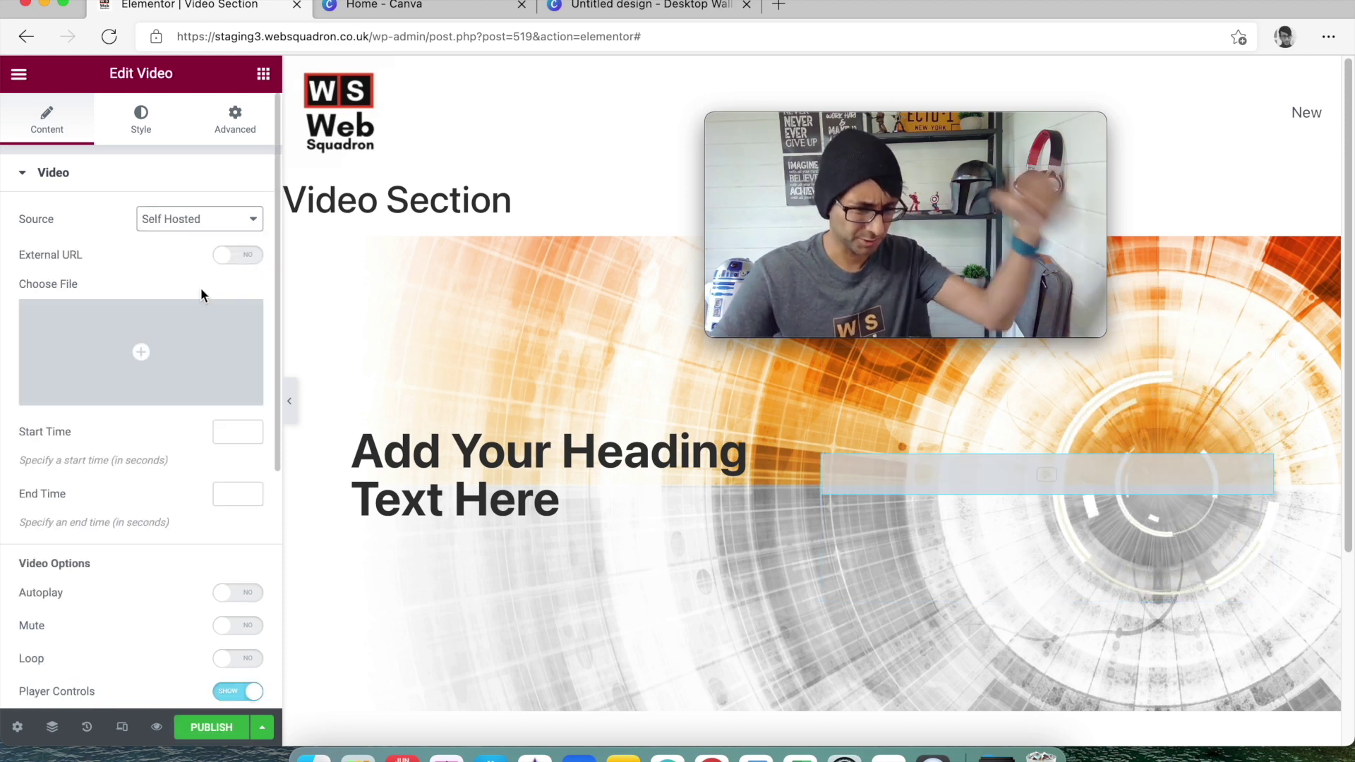
{"action": "left_click", "coordinate": [138, 353]}
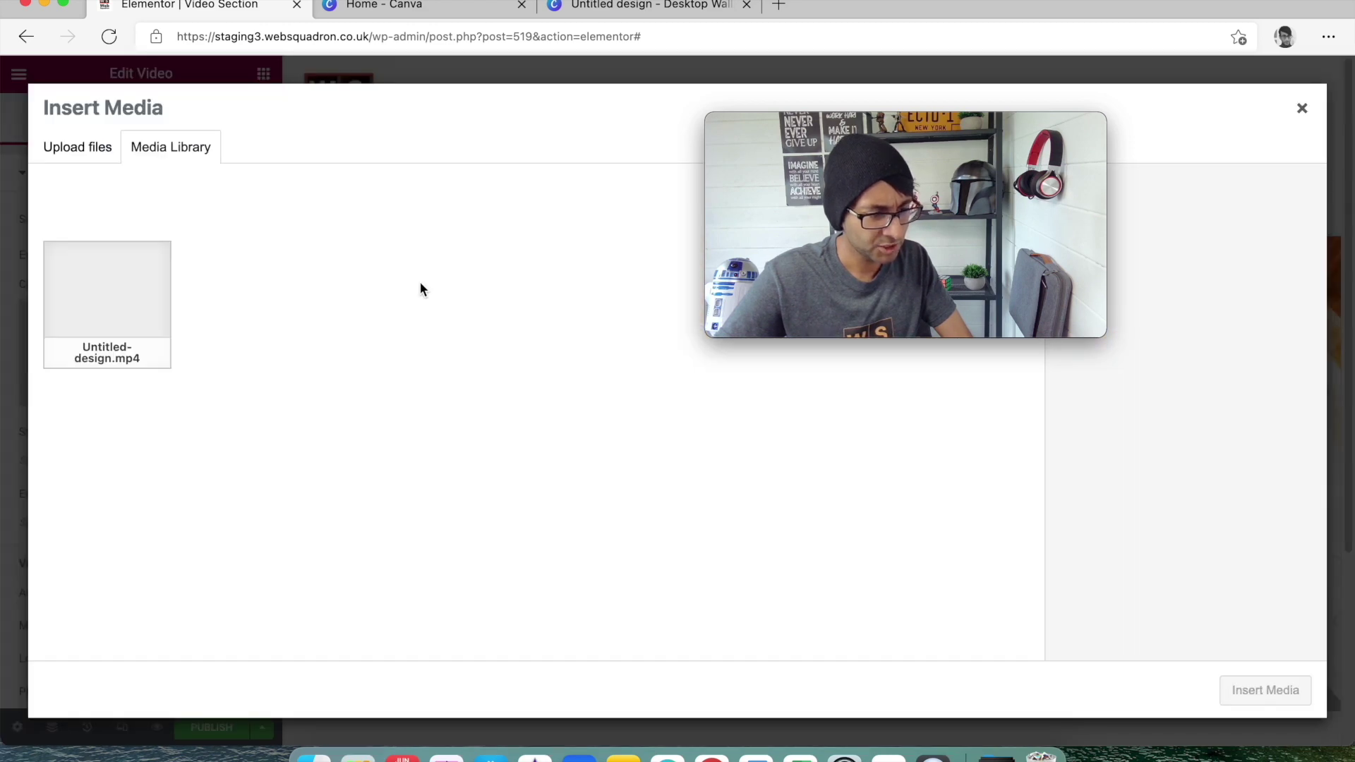
{"action": "left_click", "coordinate": [141, 280]}
{"action": "left_click", "coordinate": [1280, 695]}
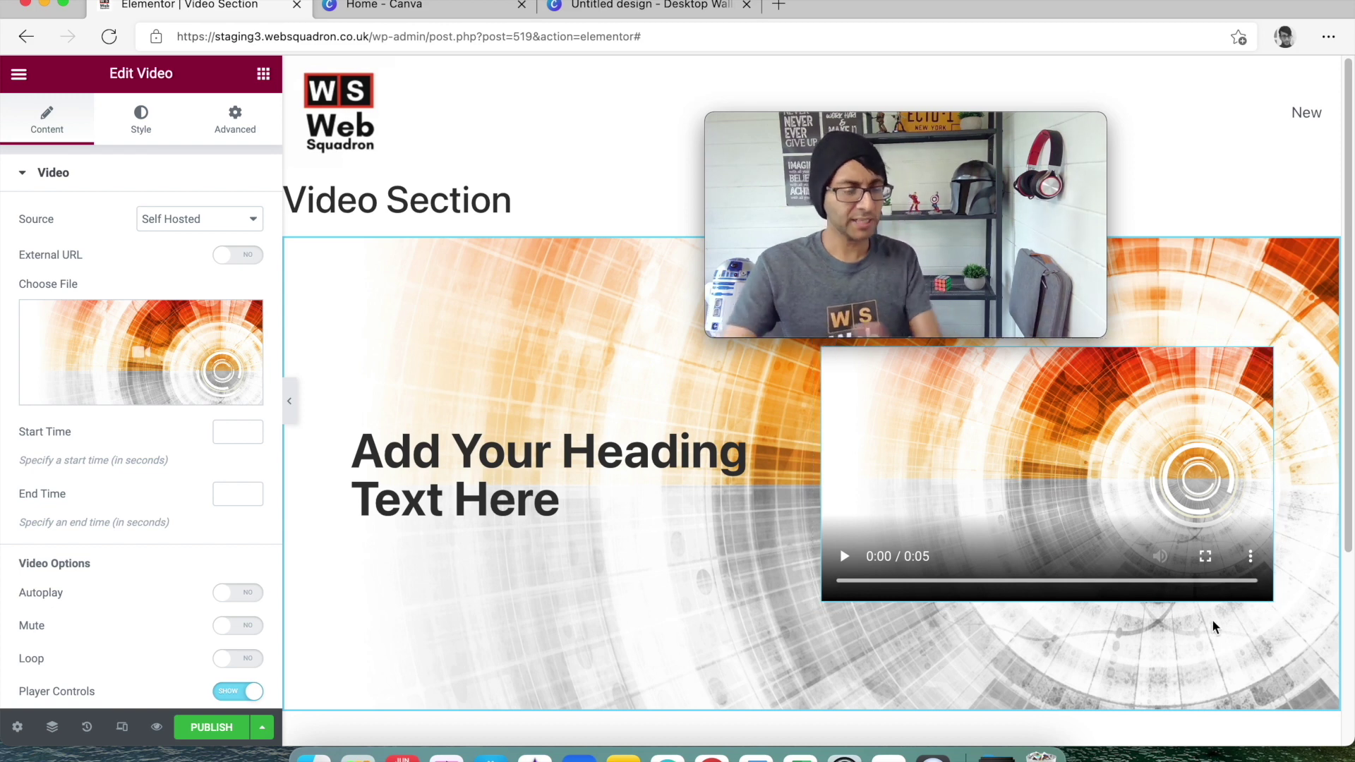
- Hide the video's player controls and publish the page
{"action": "scroll", "coordinate": [189, 573], "scroll_direction": "down", "scroll_amount": 5}
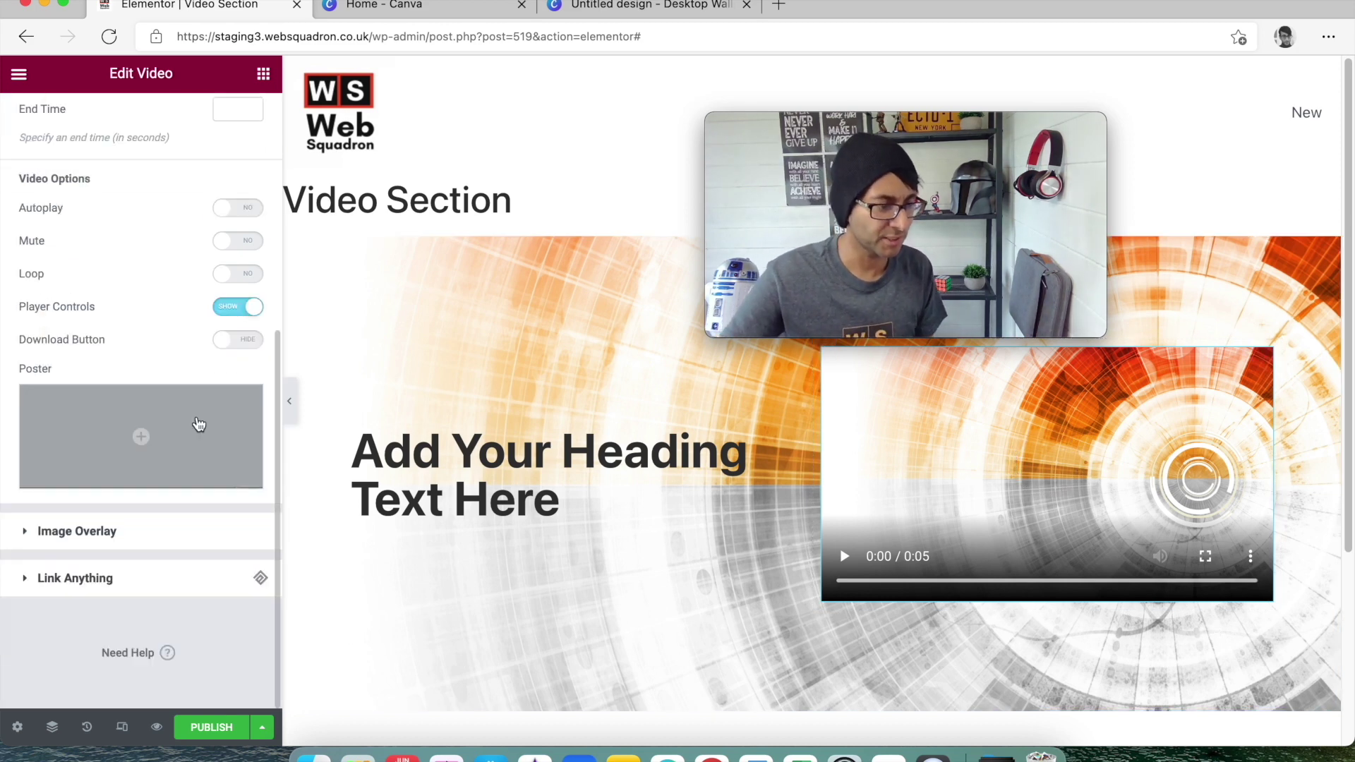
{"action": "left_click", "coordinate": [236, 308]}
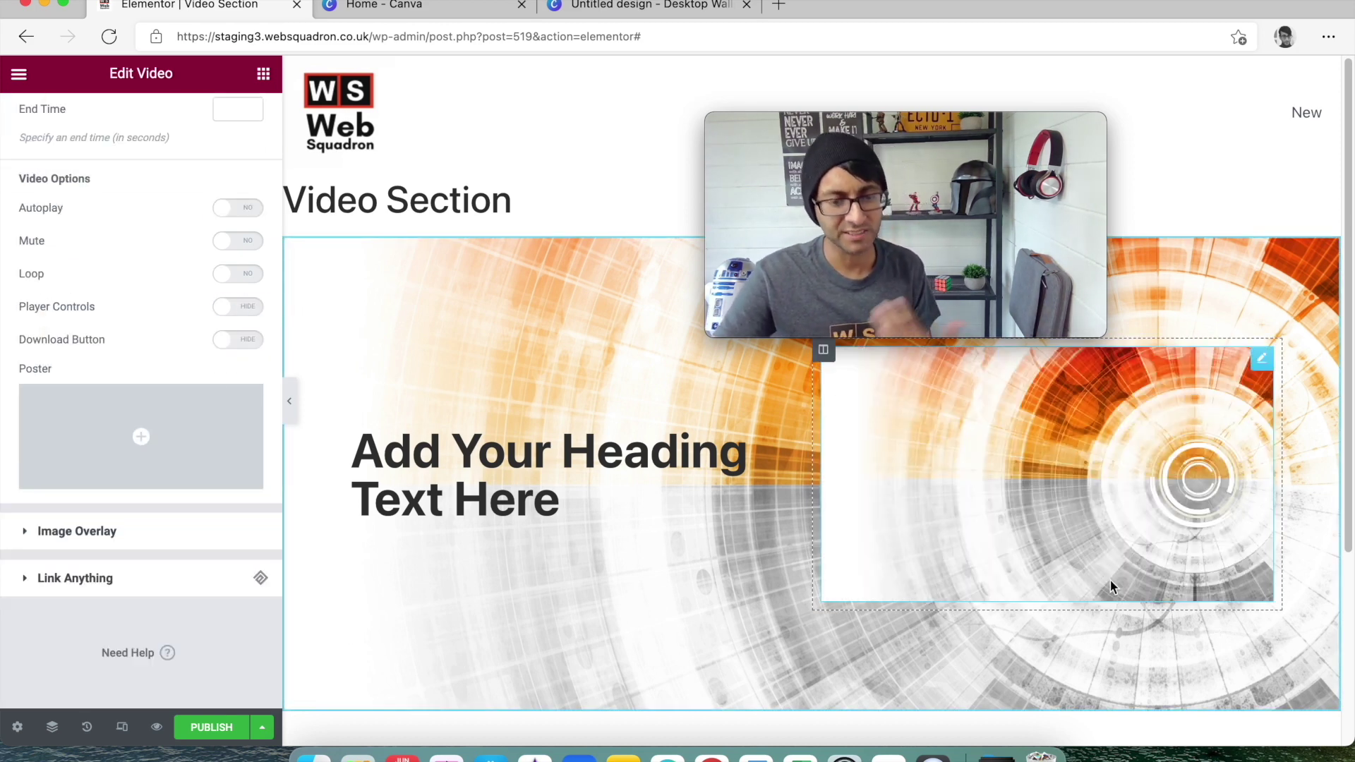
{"action": "left_click", "coordinate": [212, 727]}
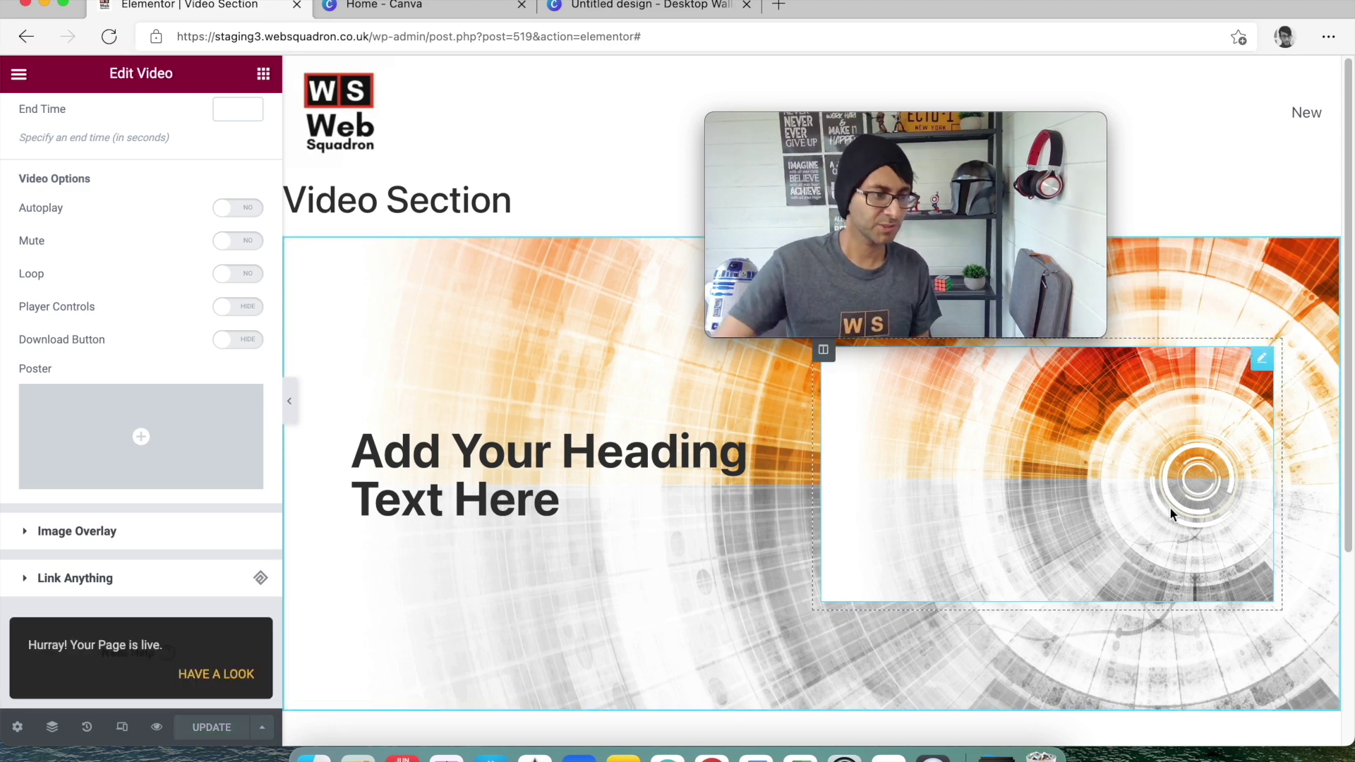
- Enable Autoplay, Loop, Mute and Play On Mobile for the video
{"action": "left_click", "coordinate": [244, 209]}
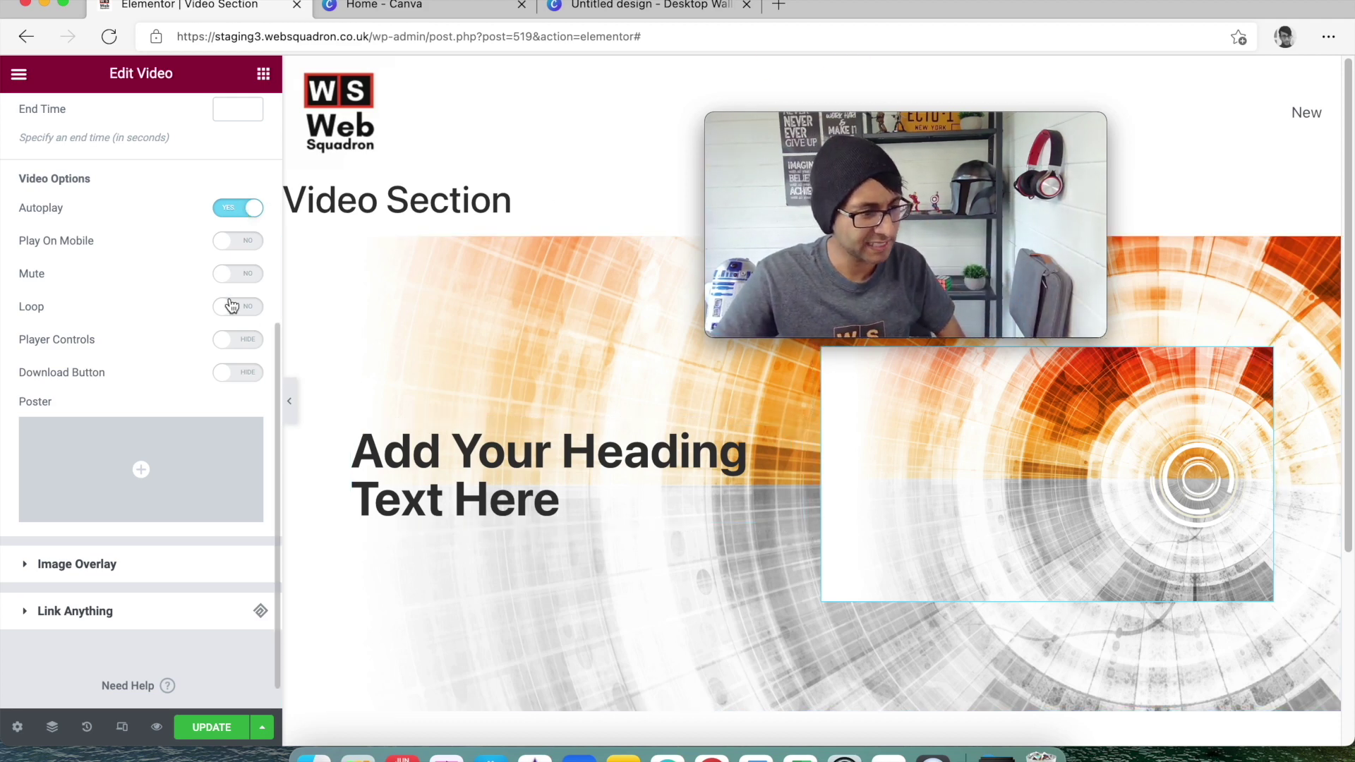
{"action": "left_click", "coordinate": [249, 310]}
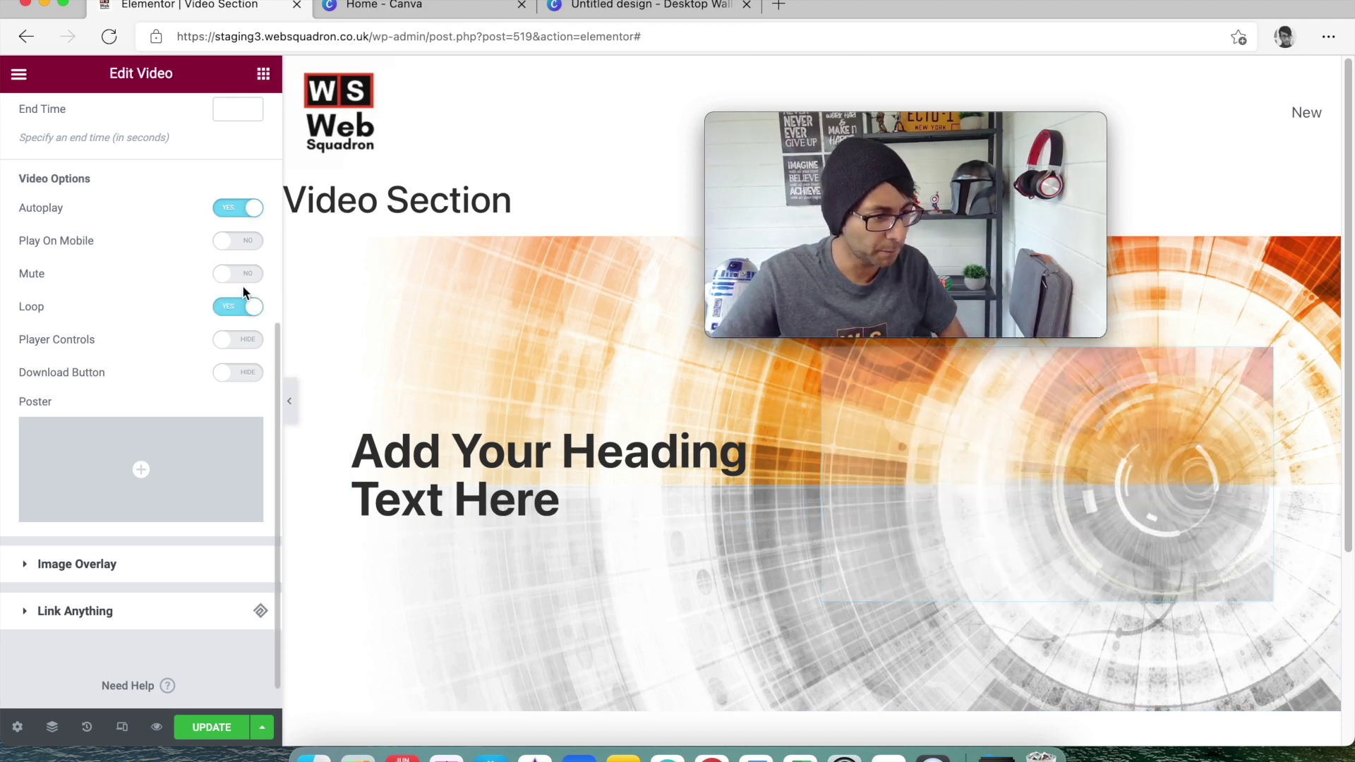
{"action": "left_click", "coordinate": [247, 276]}
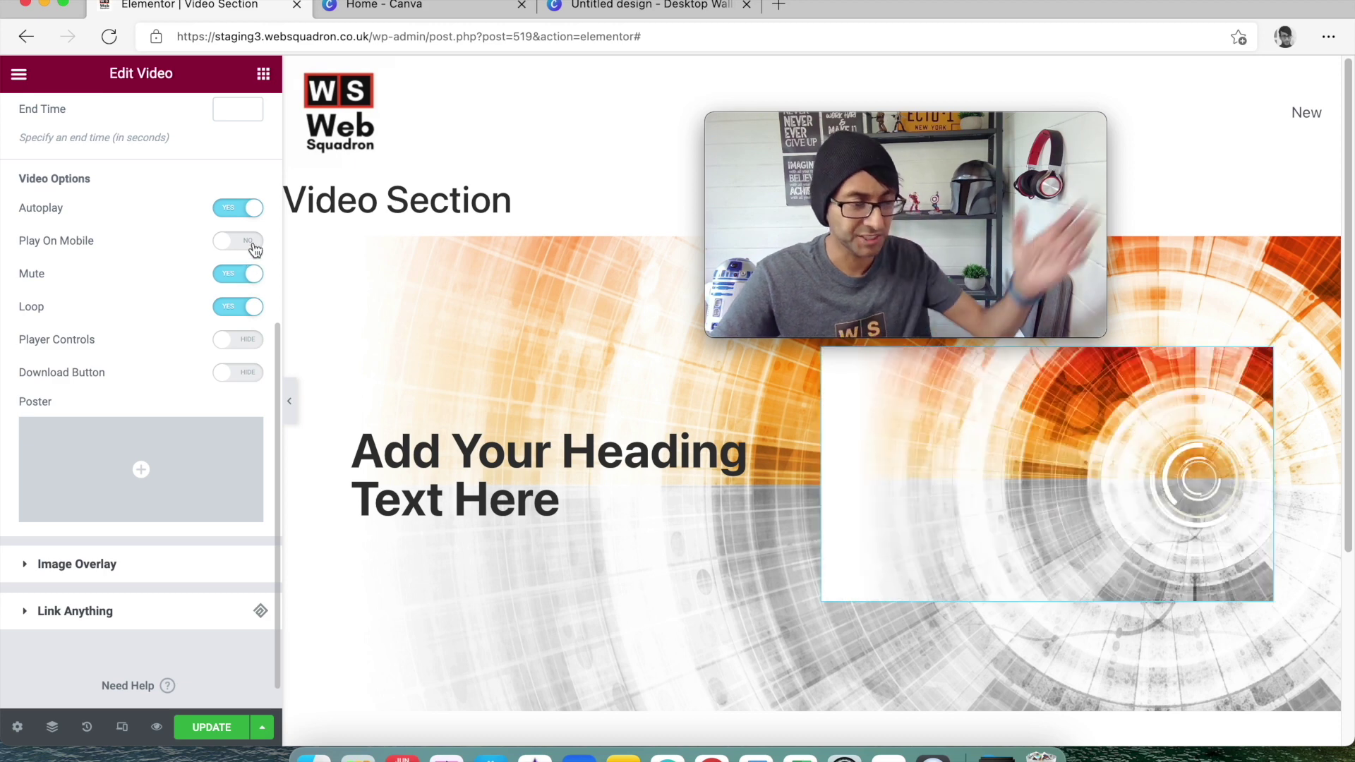
{"action": "left_click", "coordinate": [253, 242]}
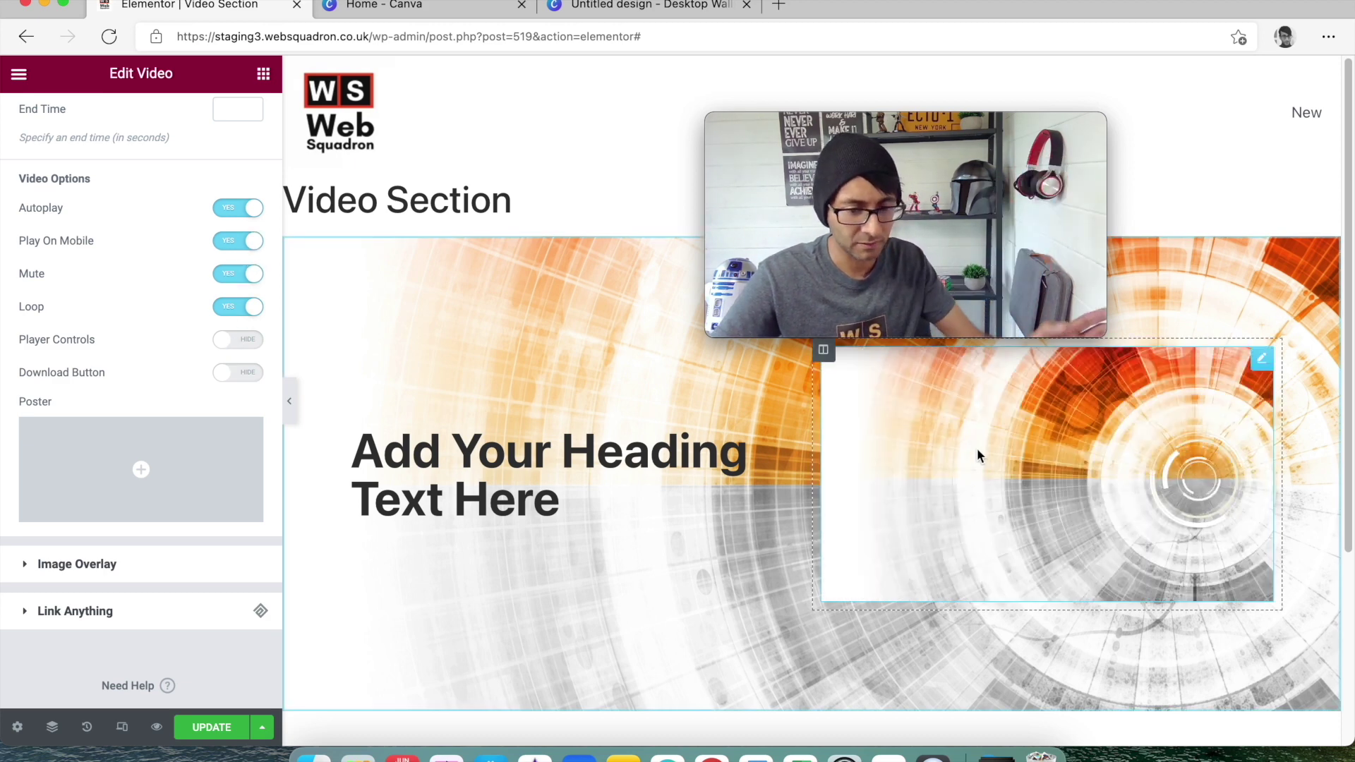
- Preview the section with the editing panel hidden to compare the embedded video with the video background
{"action": "left_click", "coordinate": [289, 400]}
{"action": "mouse_move", "coordinate": [907, 179]}
{"action": "left_click_drag", "start_coordinate": [962, 125], "coordinate": [539, 35]}
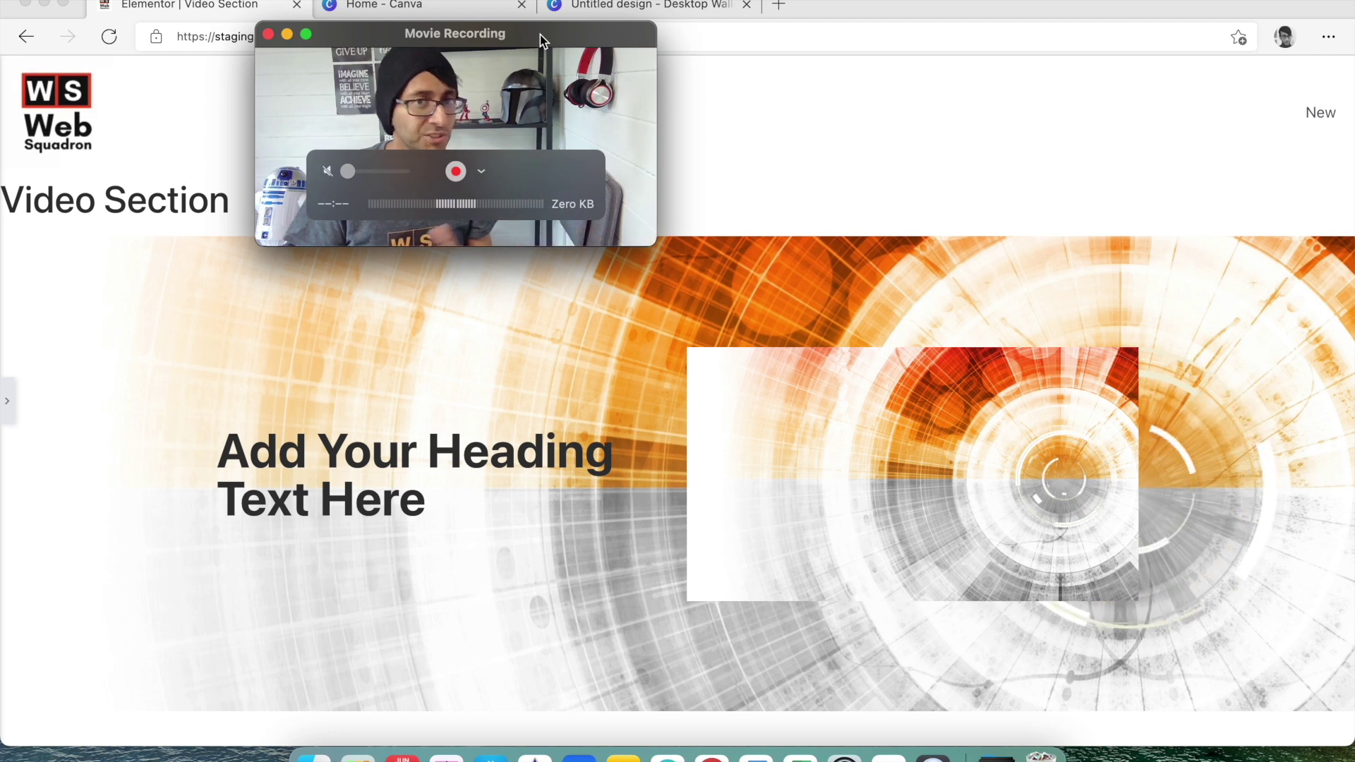
{"action": "left_click_drag", "start_coordinate": [540, 35], "coordinate": [1153, 86]}
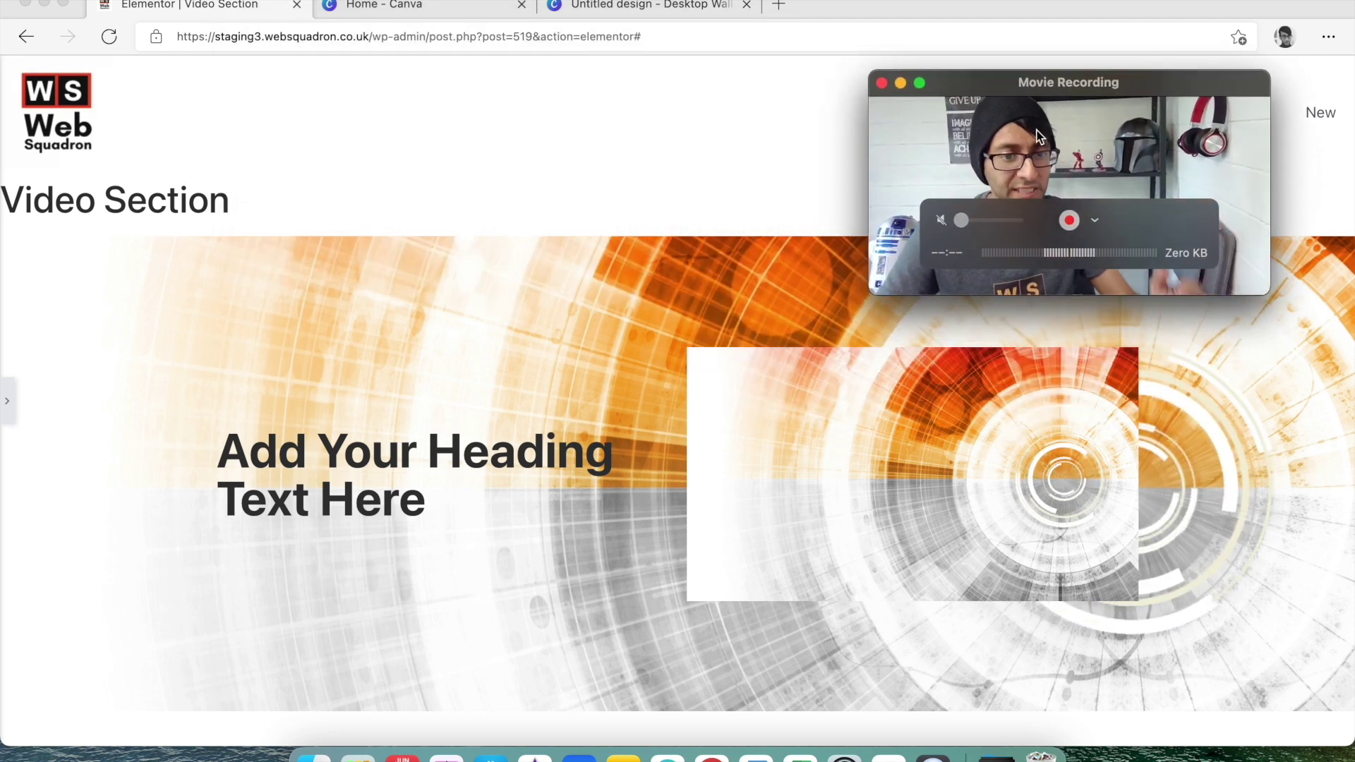